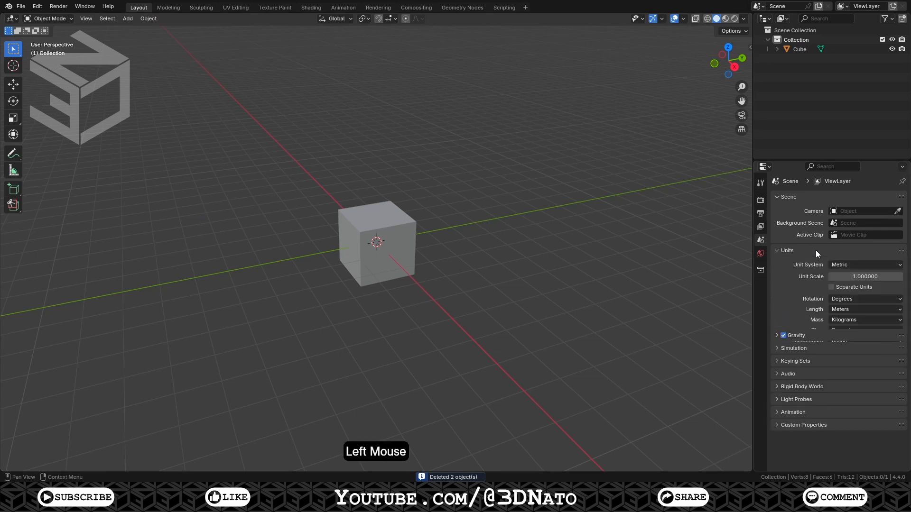
# Set the scene's length unit to Millimeters and select the cube
pyautogui.click(845, 309)
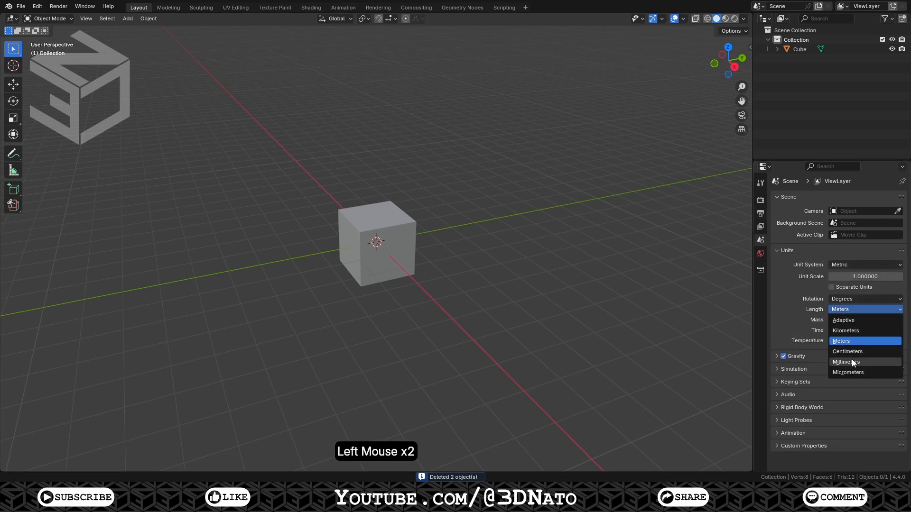
pyautogui.click(852, 360)
pyautogui.click(396, 224)
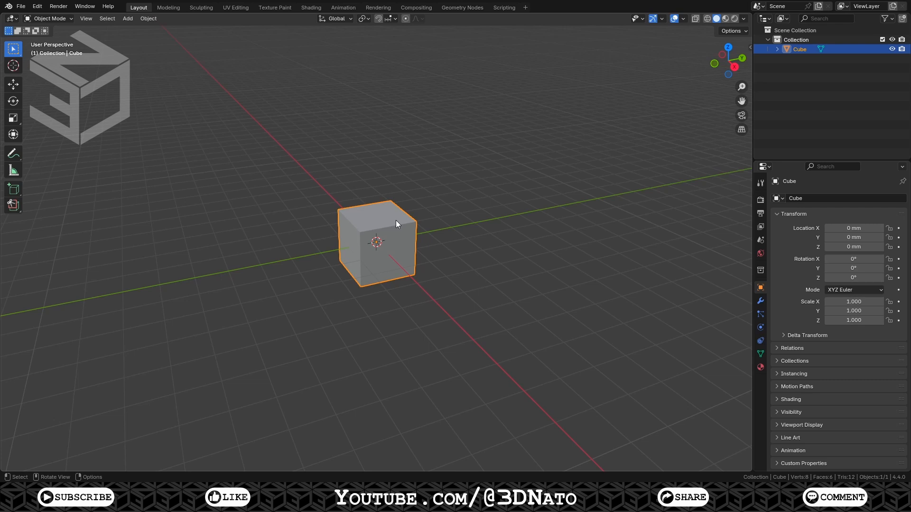
# Set the cube's dimensions to 48 mm by 24 mm by 7.5 mm in the sidebar
pyautogui.press('n')
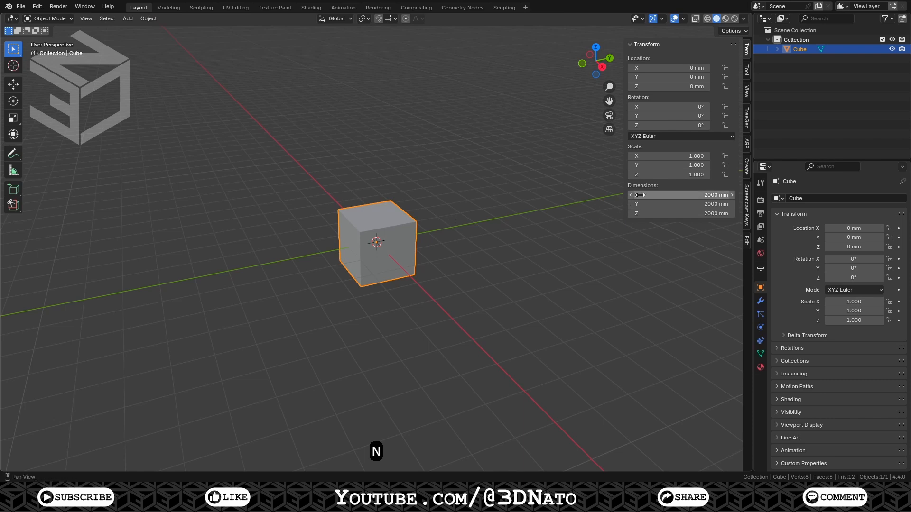
pyautogui.click(660, 195)
pyautogui.write('48')
pyautogui.press('Tab')
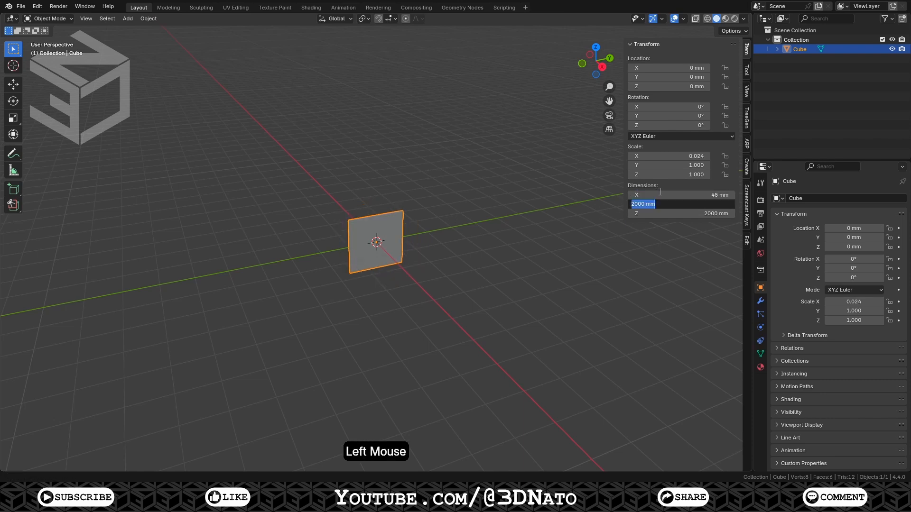
pyautogui.write('24')
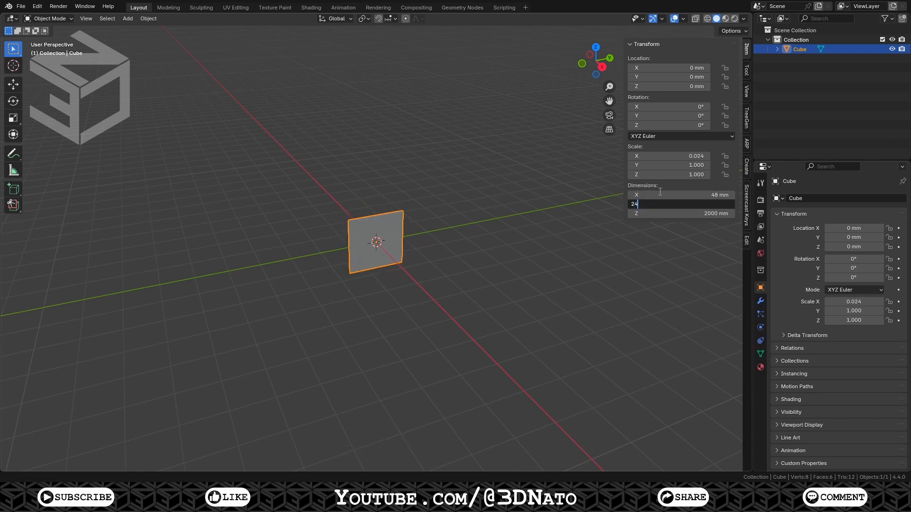
pyautogui.press('Tab')
pyautogui.write('7.5')
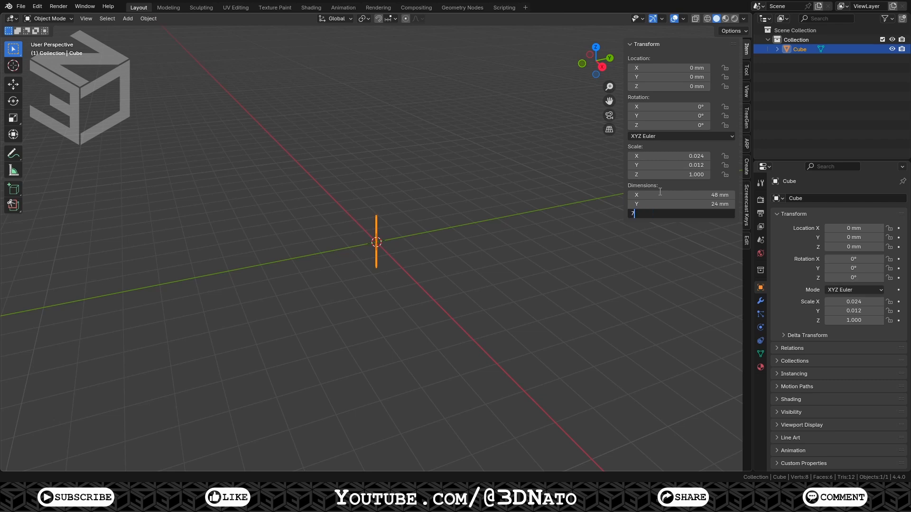
pyautogui.press('Return')
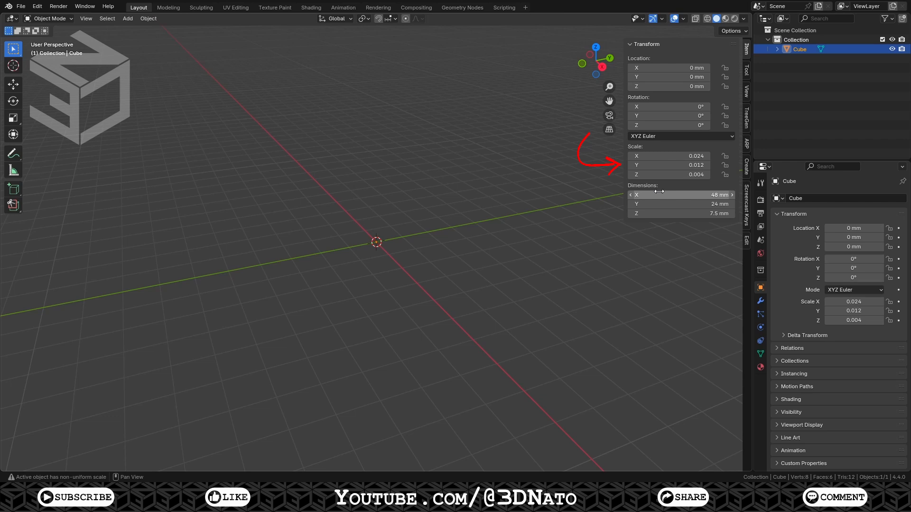
# Apply the cube's scale
pyautogui.hotkey('ctrl', 'a')
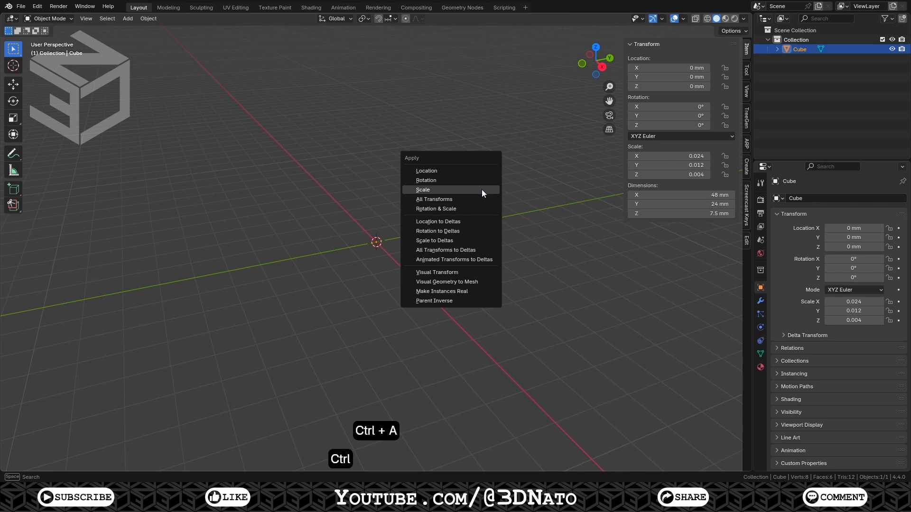
pyautogui.click(482, 190)
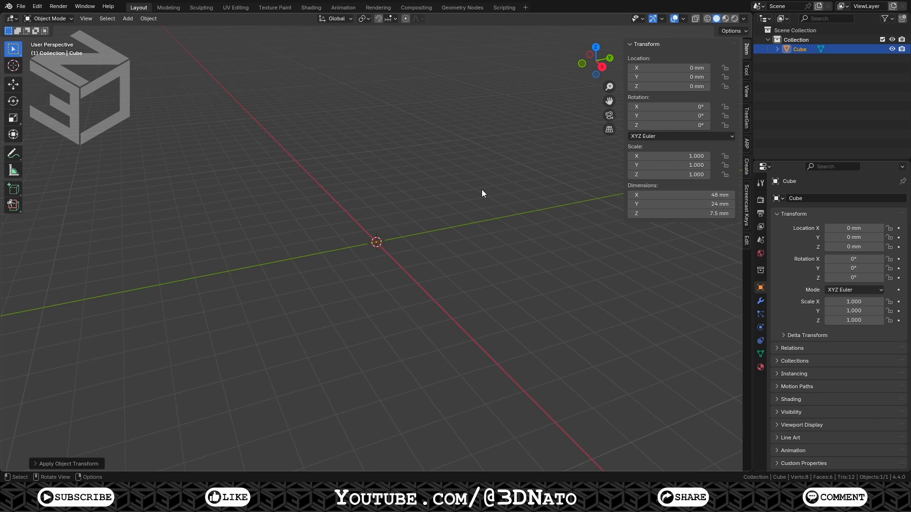
# Rename the object as BaseTile.000
pyautogui.press('KP_Decimal')
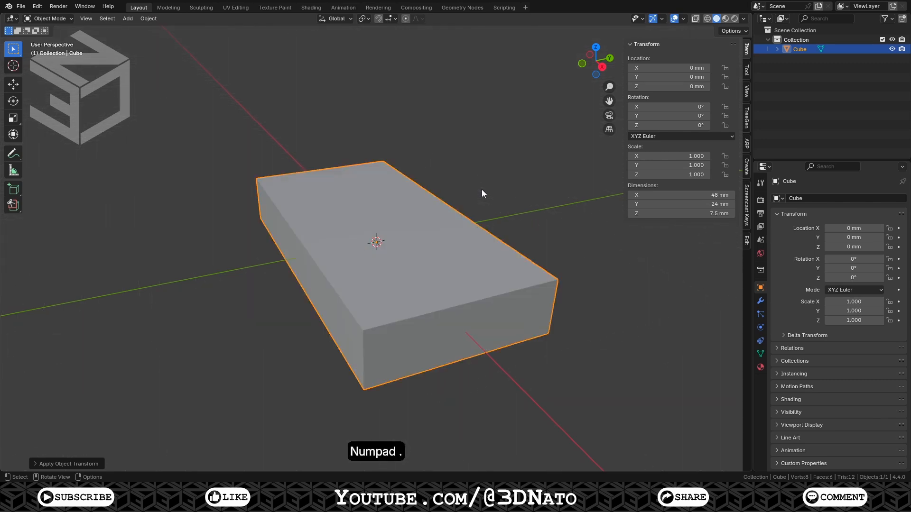
pyautogui.press('F2')
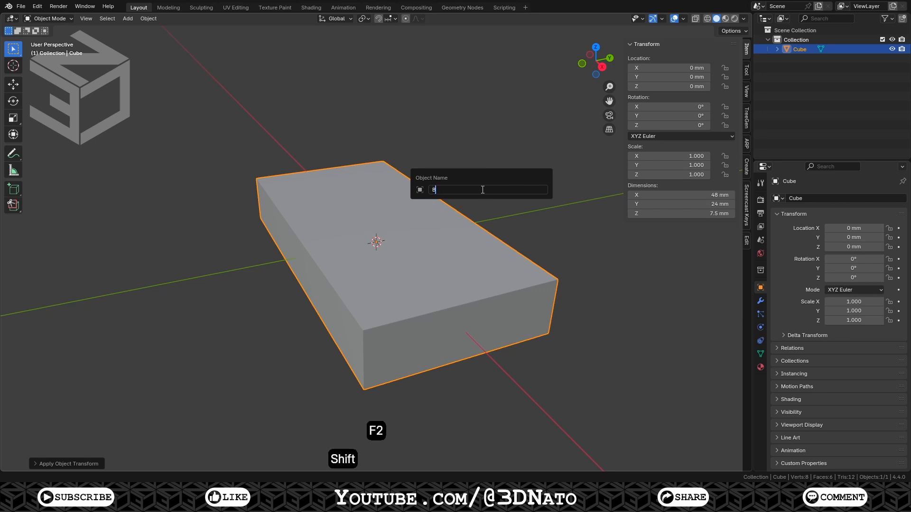
pyautogui.write('BaseTile.000')
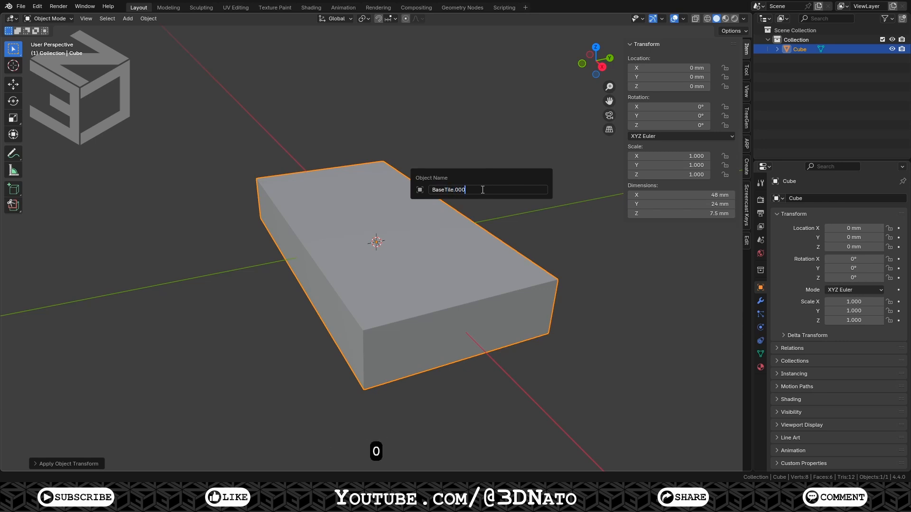
pyautogui.press('Return')
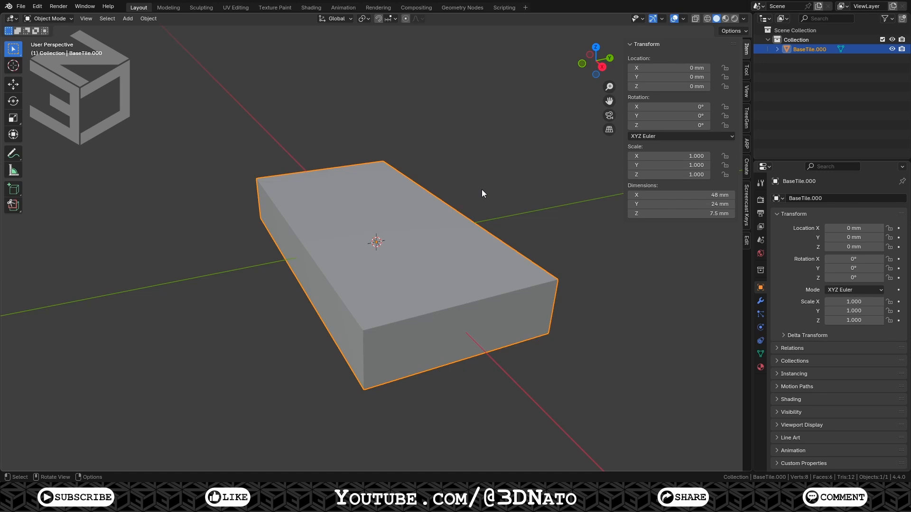
# In Edit Mode, bevel the four vertical corner edges with a 2 mm width and 4 segments
pyautogui.press('Tab')
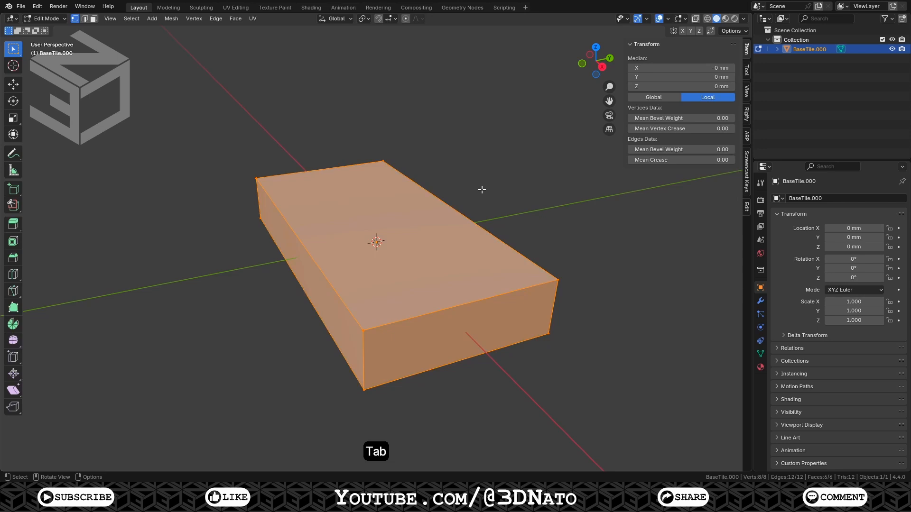
pyautogui.press('2')
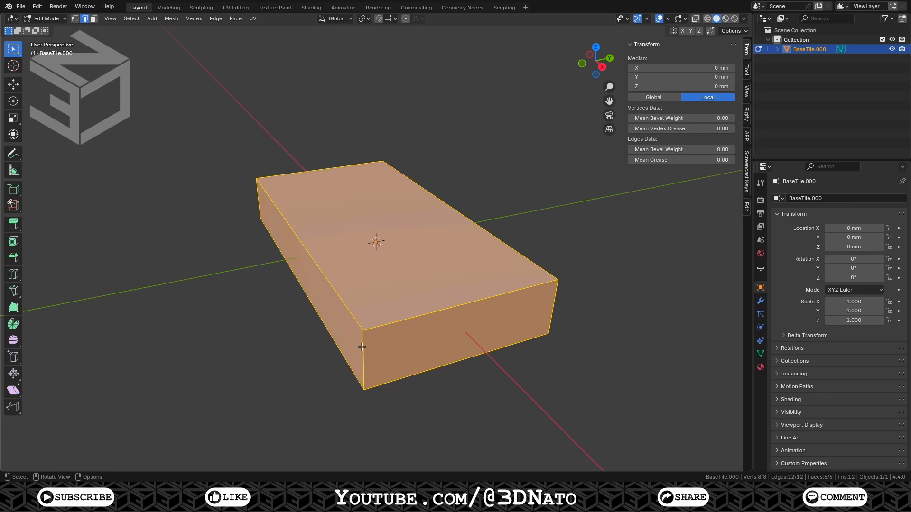
pyautogui.hotkey('ctrl', 'alt')
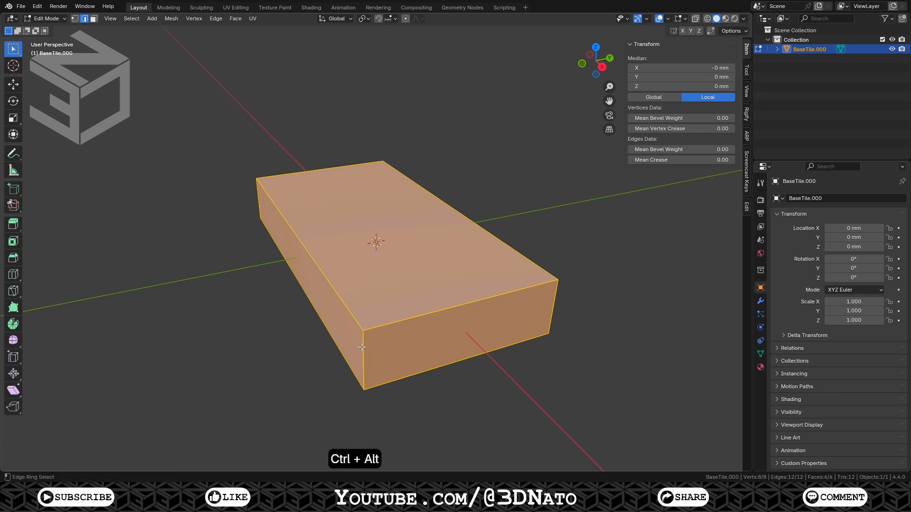
pyautogui.keyDown('ctrl'); pyautogui.keyDown('alt'); pyautogui.click(362, 348); pyautogui.keyUp('alt'); pyautogui.keyUp('ctrl')
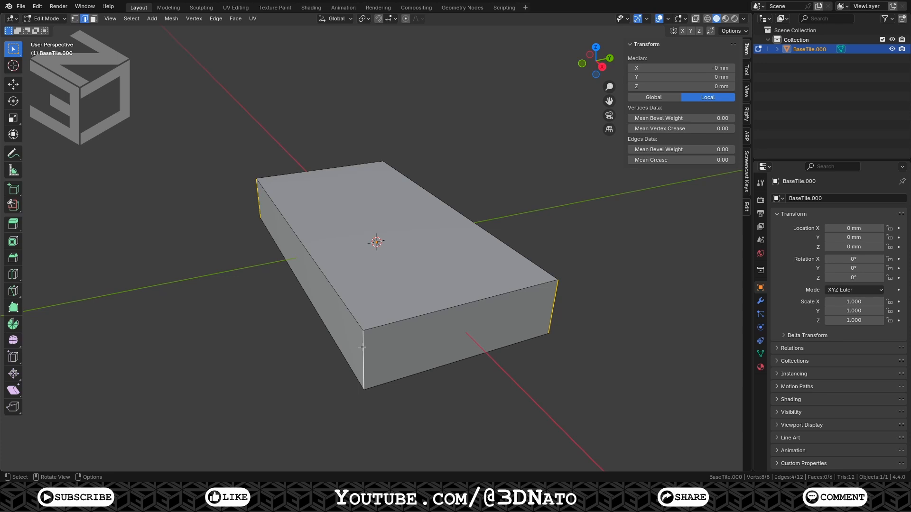
pyautogui.hotkey('ctrl', 'b')
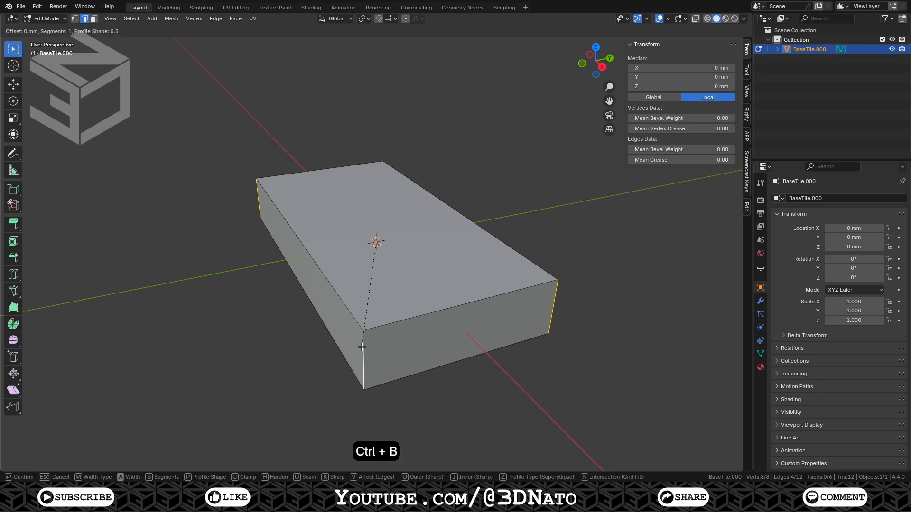
pyautogui.press('KP_Enter')
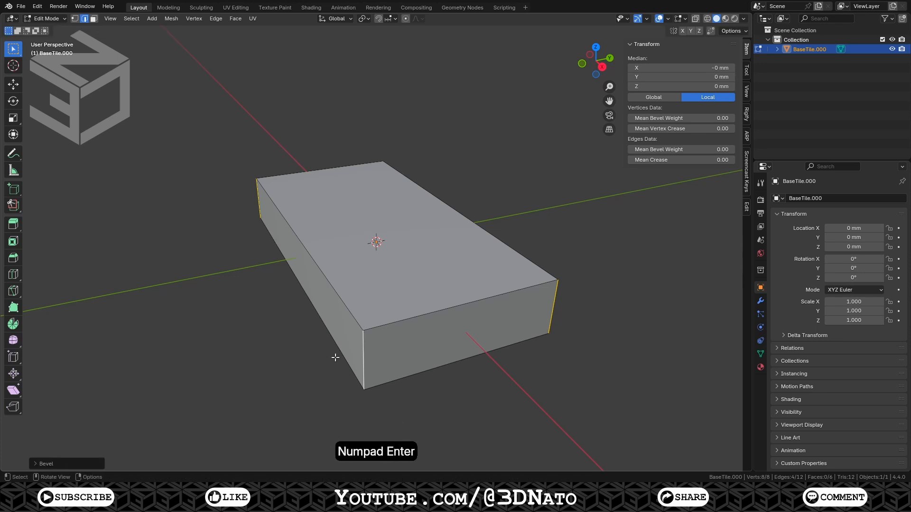
pyautogui.click(71, 462)
pyautogui.doubleClick(113, 316)
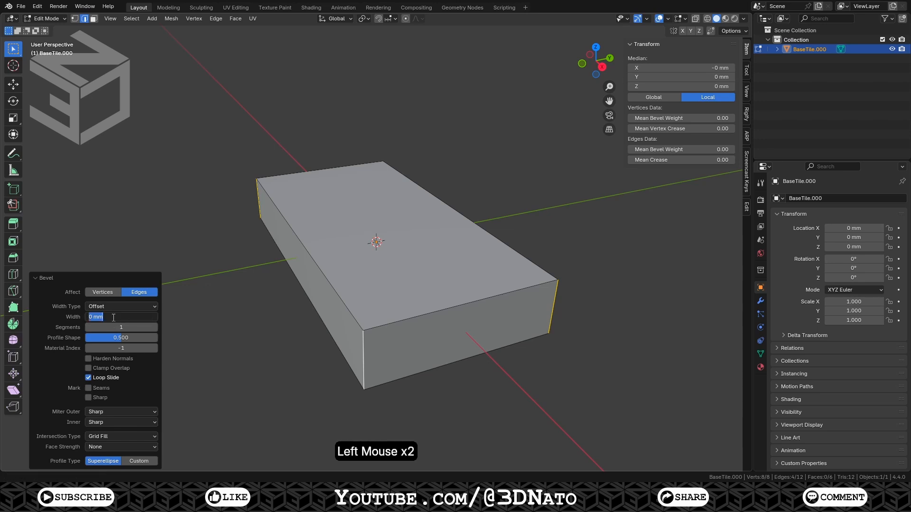
pyautogui.write('2')
pyautogui.press('Tab')
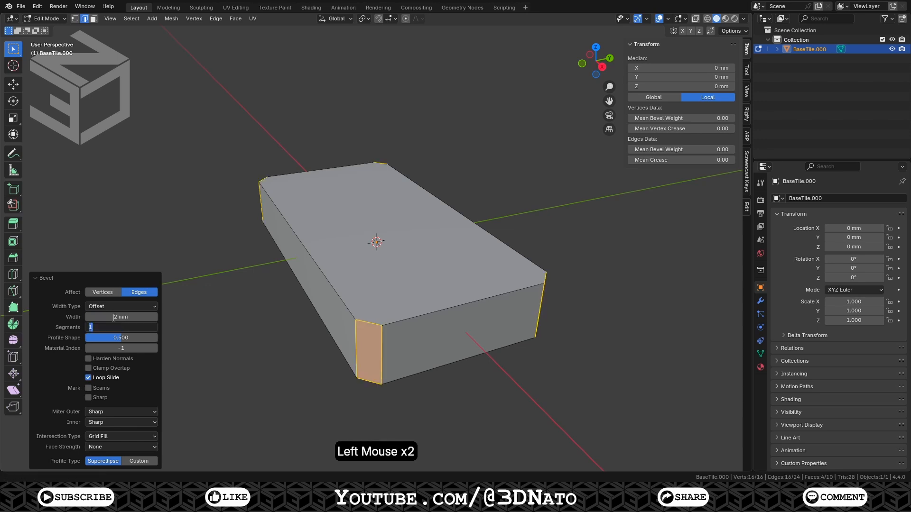
pyautogui.write('4')
pyautogui.press('Return')
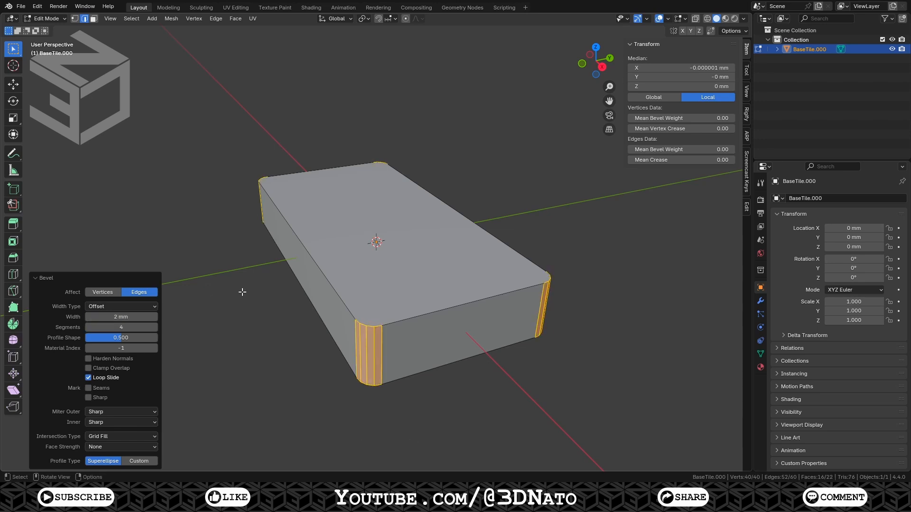
# Select the top and bottom perimeter edge loops and bevel them with a 1 mm width
pyautogui.keyDown('alt'); pyautogui.click(321, 272); pyautogui.keyUp('alt')
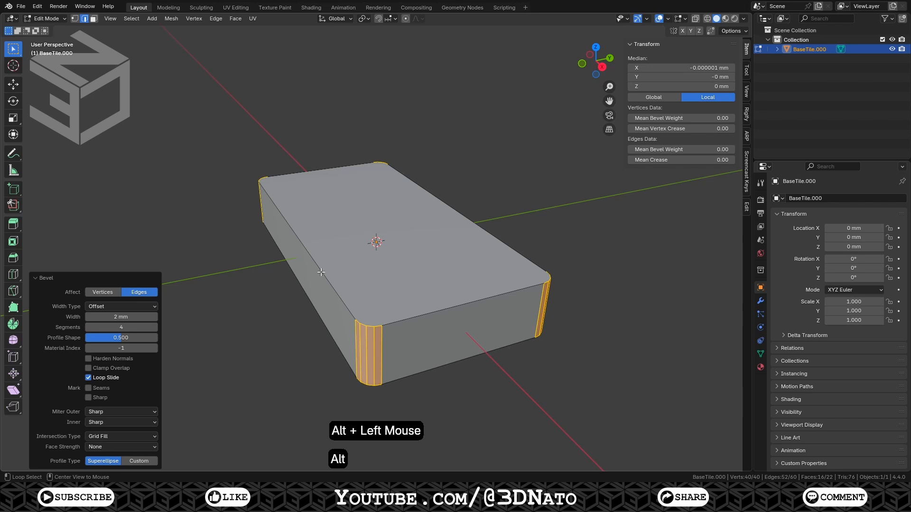
pyautogui.keyDown('alt'); pyautogui.keyDown('shift'); pyautogui.click(308, 299); pyautogui.keyUp('shift'); pyautogui.keyUp('alt')
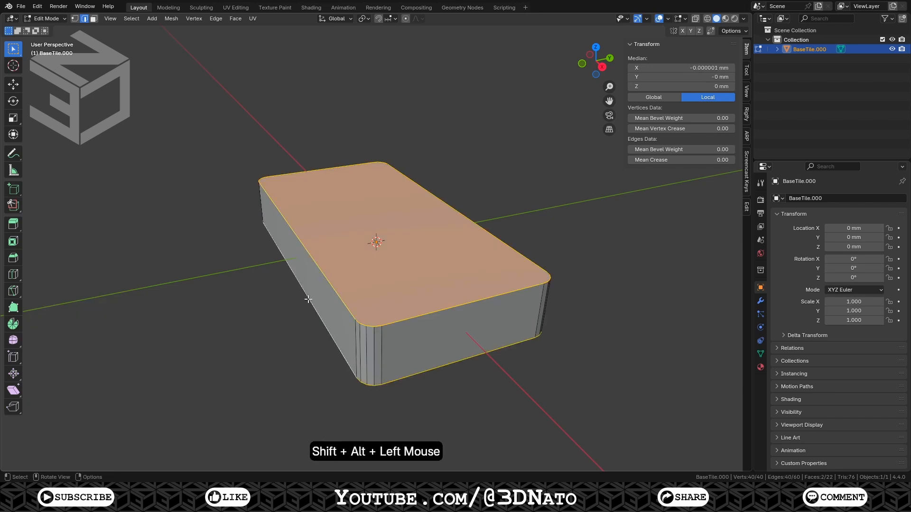
pyautogui.hotkey('ctrl', 'b')
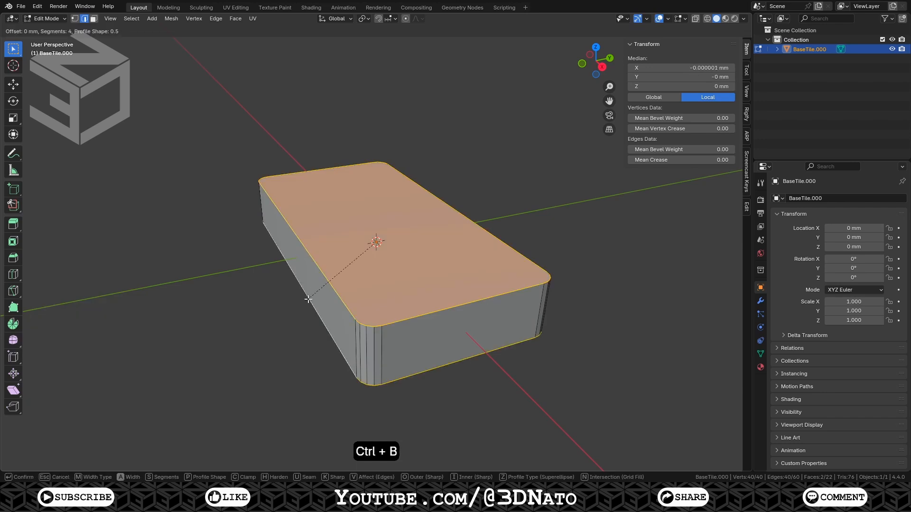
pyautogui.press('KP_Enter')
pyautogui.click(137, 316)
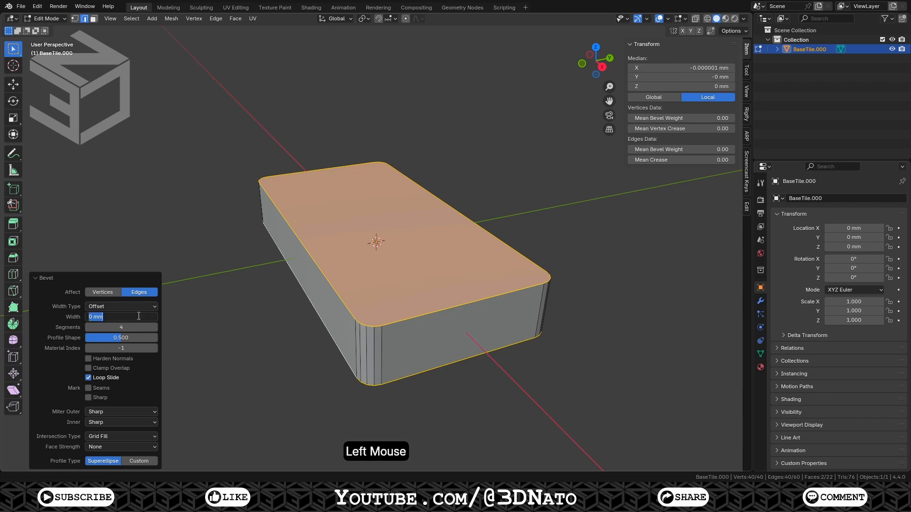
pyautogui.write('1')
pyautogui.press('Return')
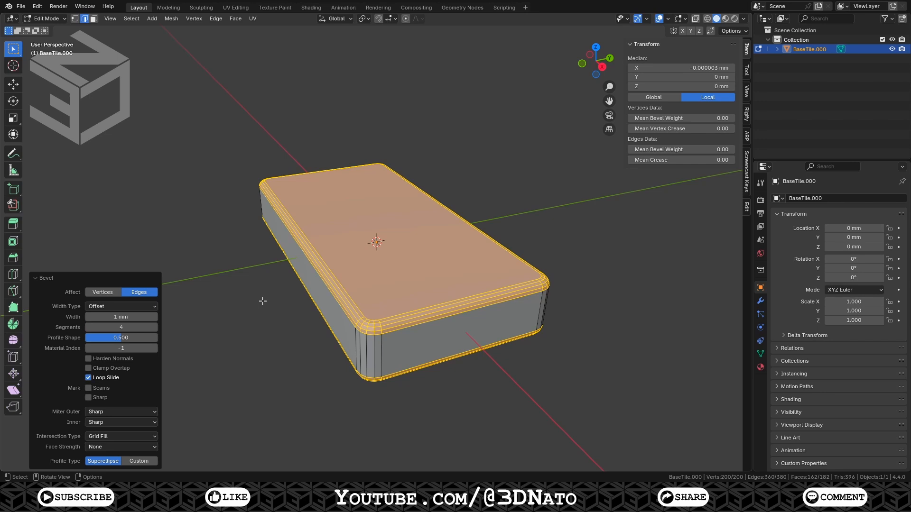
# Select the whole mesh and move it up 3.75 mm along Z
pyautogui.press('a')
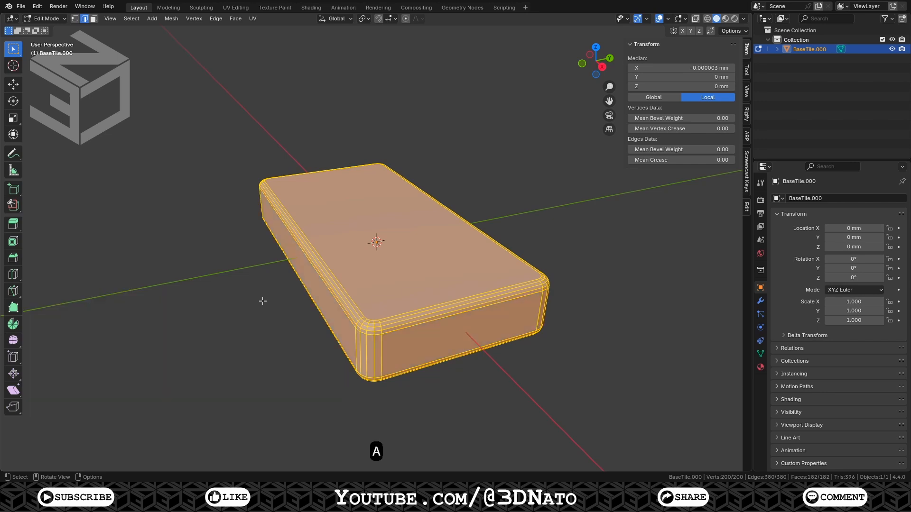
pyautogui.press('g')
pyautogui.write('z')
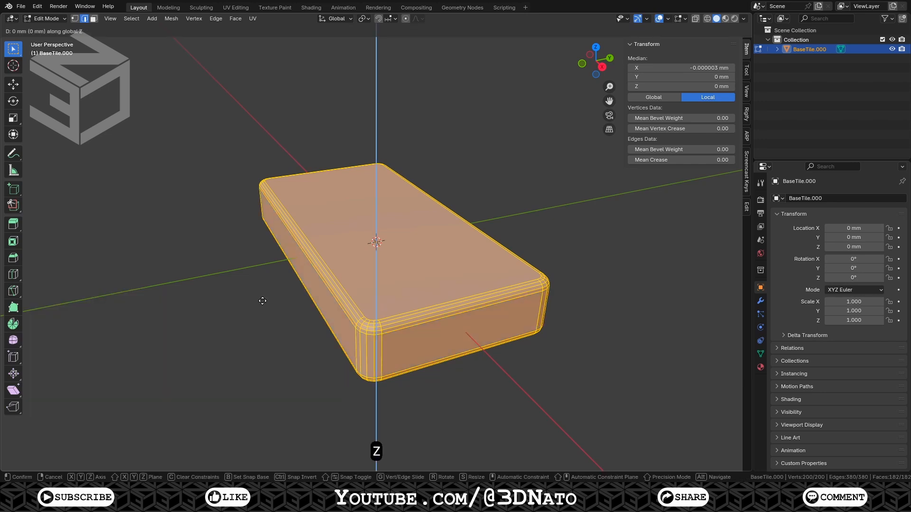
pyautogui.write('3.75')
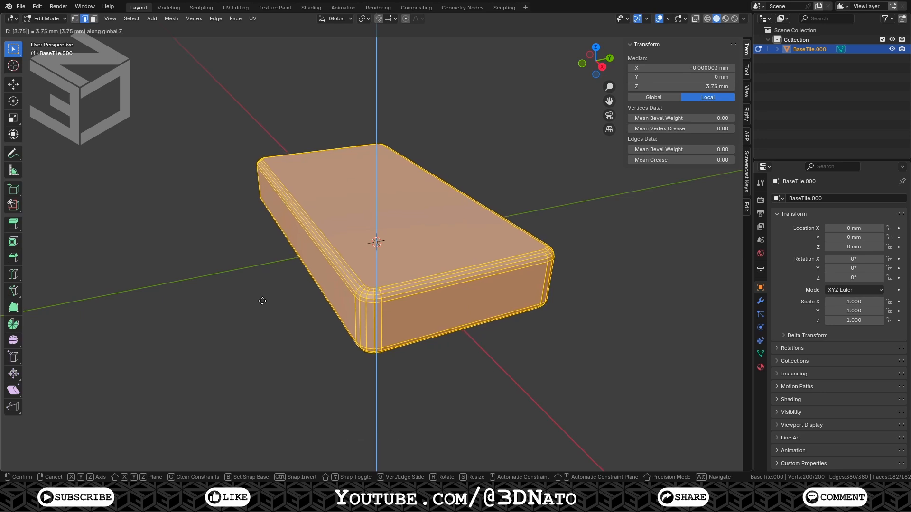
pyautogui.press('KP_Enter')
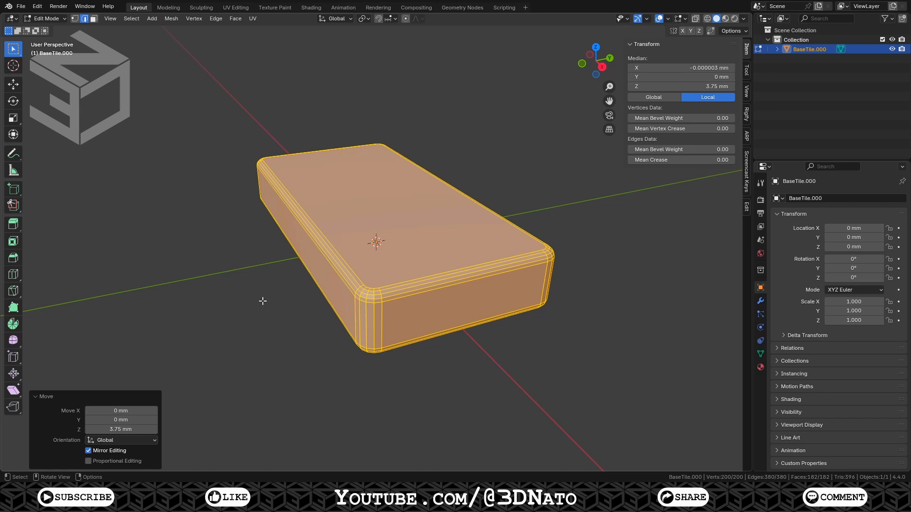
# In vertex mode and top view, connect the top face's bevel corner vertices with vertex-path cuts along the left, bottom and right sides
pyautogui.press('1')
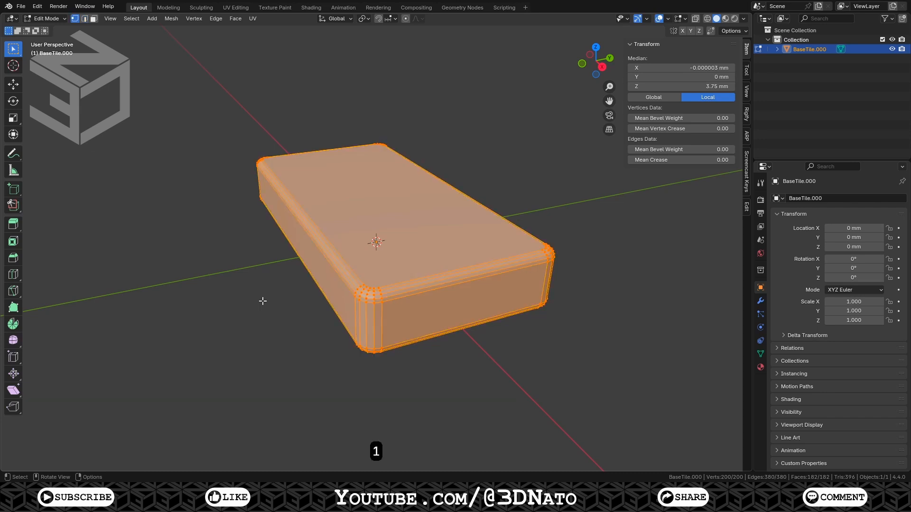
pyautogui.press('KP_7')
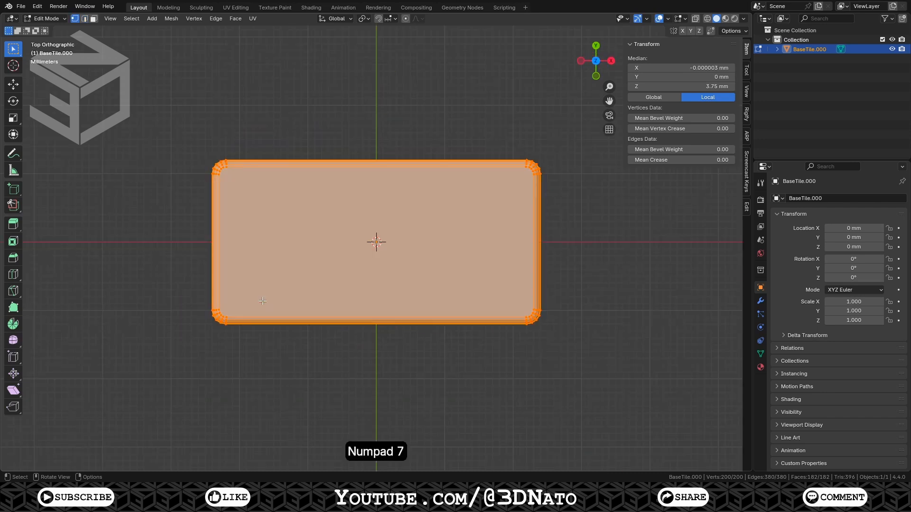
pyautogui.scroll(2, 263, 301)
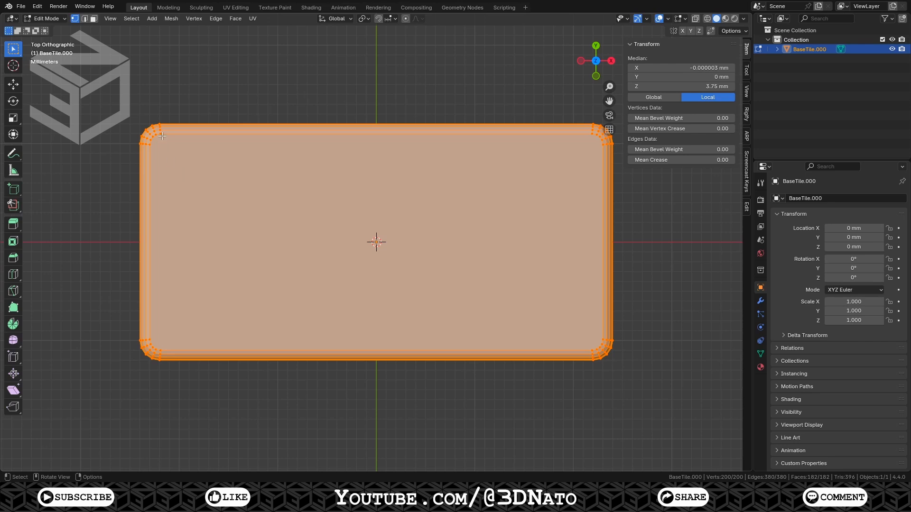
pyautogui.click(162, 136)
pyautogui.keyDown('shift'); pyautogui.click(161, 348); pyautogui.keyUp('shift')
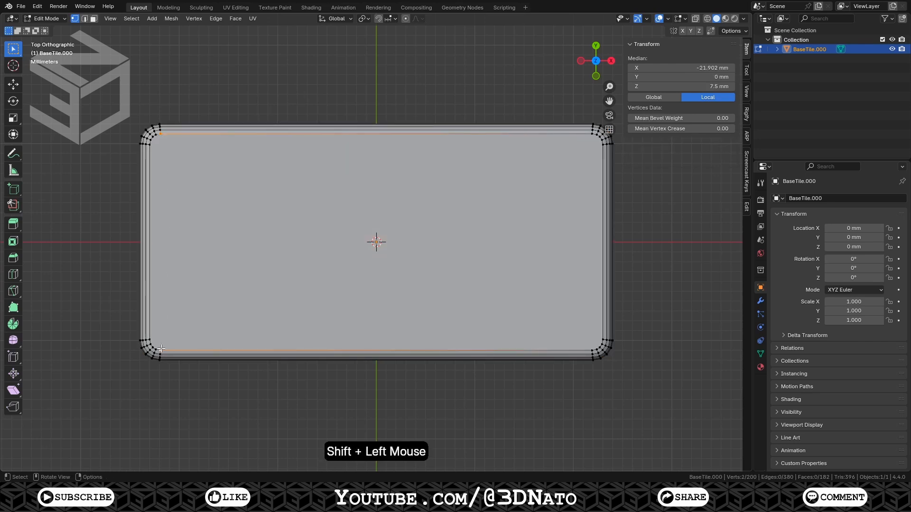
pyautogui.press('j')
pyautogui.click(150, 339)
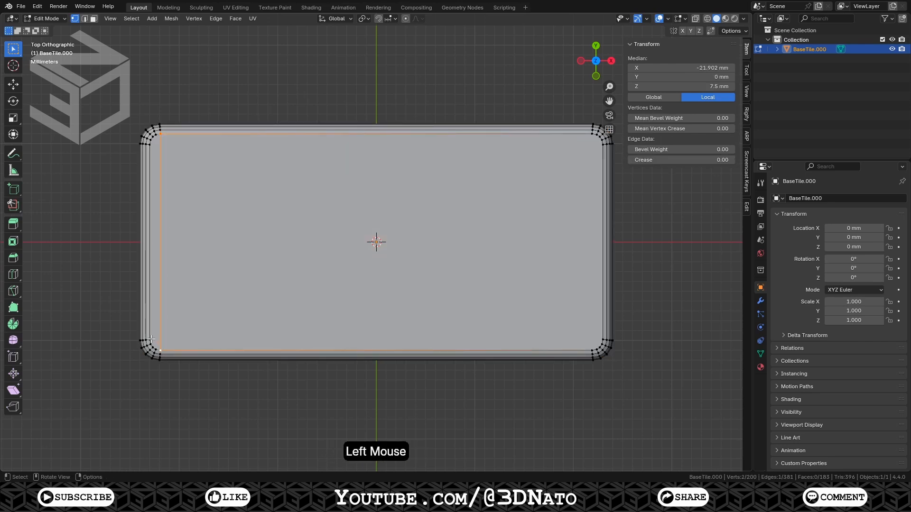
pyautogui.keyDown('shift'); pyautogui.click(602, 339); pyautogui.keyUp('shift')
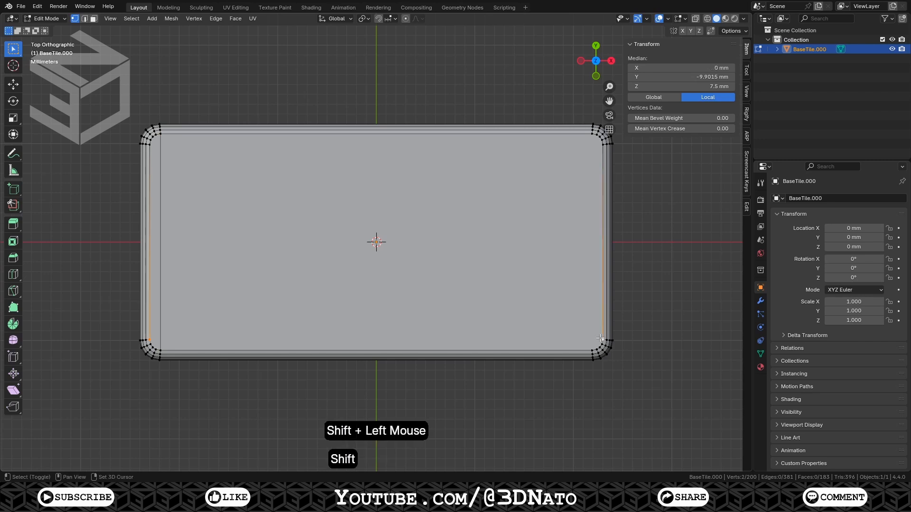
pyautogui.press('j')
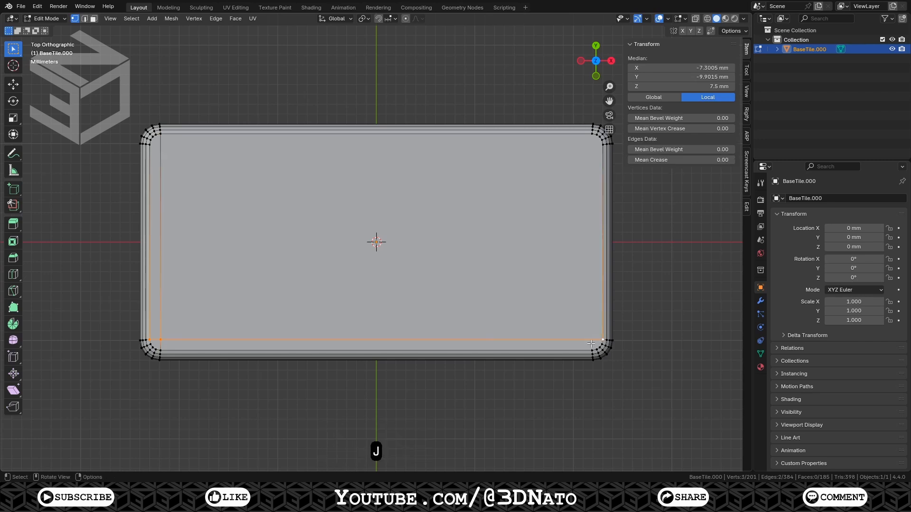
pyautogui.click(591, 350)
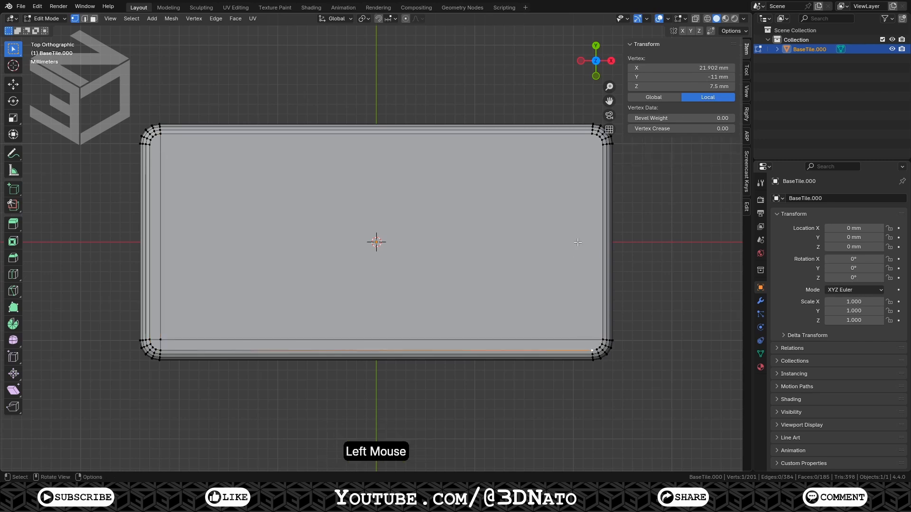
pyautogui.keyDown('shift'); pyautogui.click(589, 135); pyautogui.keyUp('shift')
pyautogui.press('j')
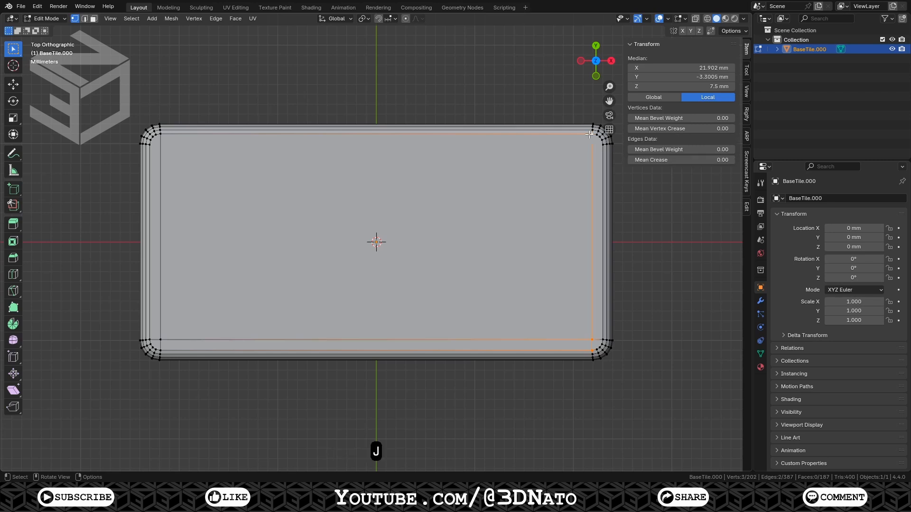
# Connect the remaining top-face corner vertex pairs so the flat top is outlined by an inner rectangle
pyautogui.click(596, 147)
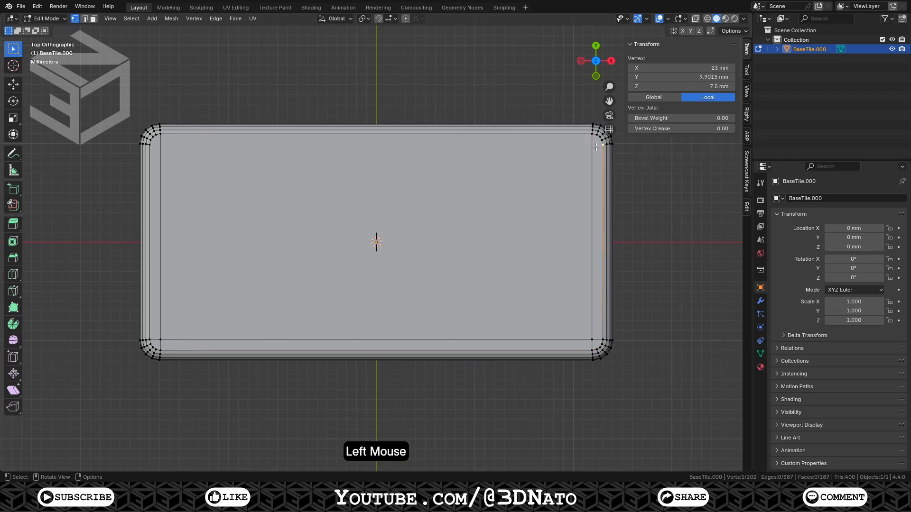
pyautogui.keyDown('shift'); pyautogui.click(153, 145); pyautogui.keyUp('shift')
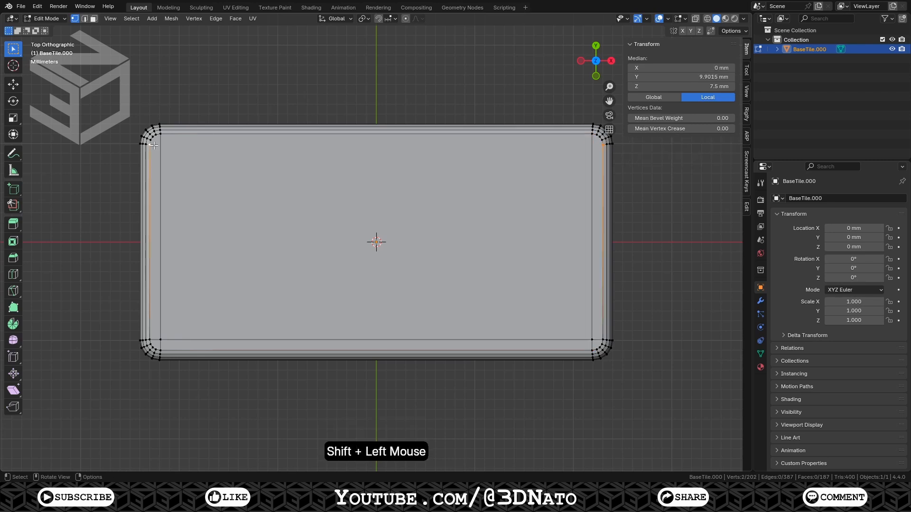
pyautogui.press('j')
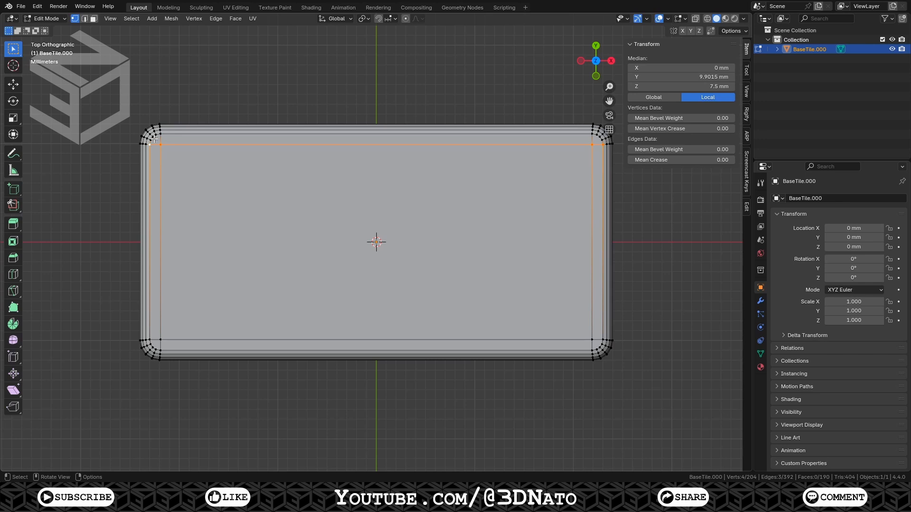
pyautogui.click(155, 138)
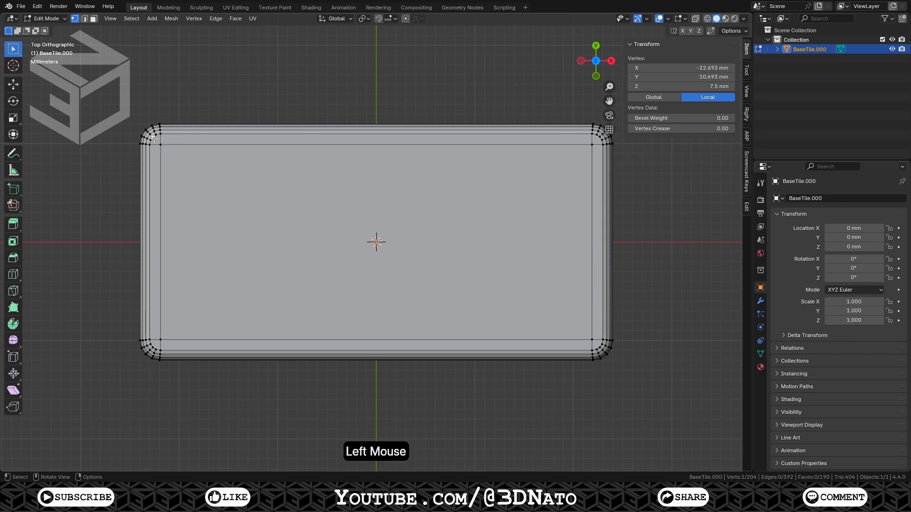
pyautogui.keyDown('shift'); pyautogui.click(160, 146); pyautogui.keyUp('shift')
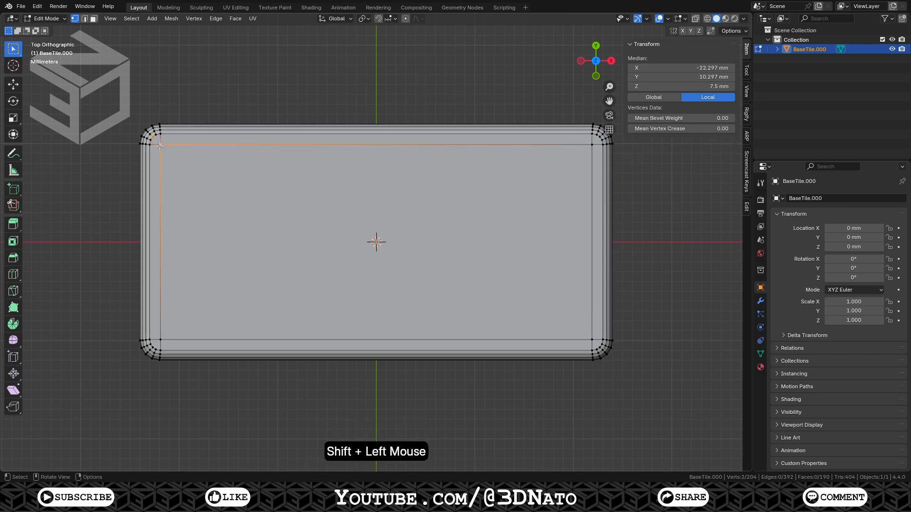
pyautogui.press('j')
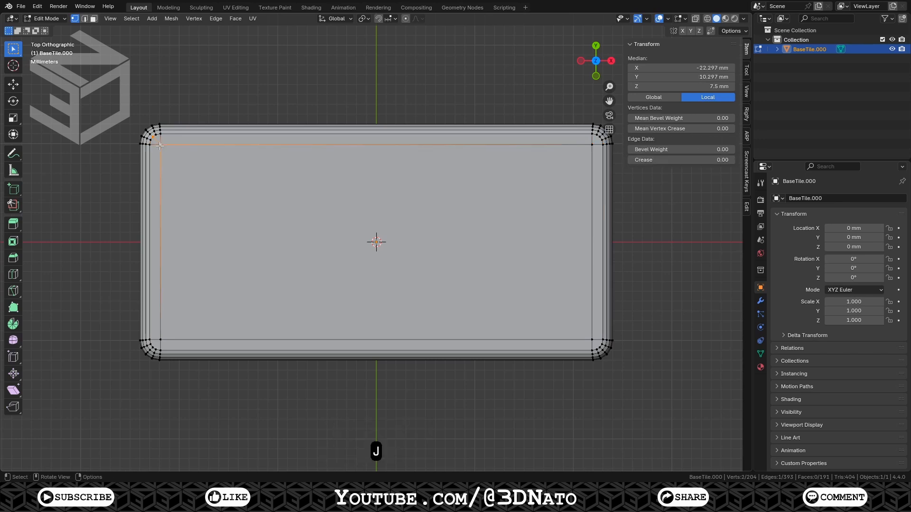
pyautogui.click(154, 347)
pyautogui.keyDown('shift'); pyautogui.click(162, 339); pyautogui.keyUp('shift')
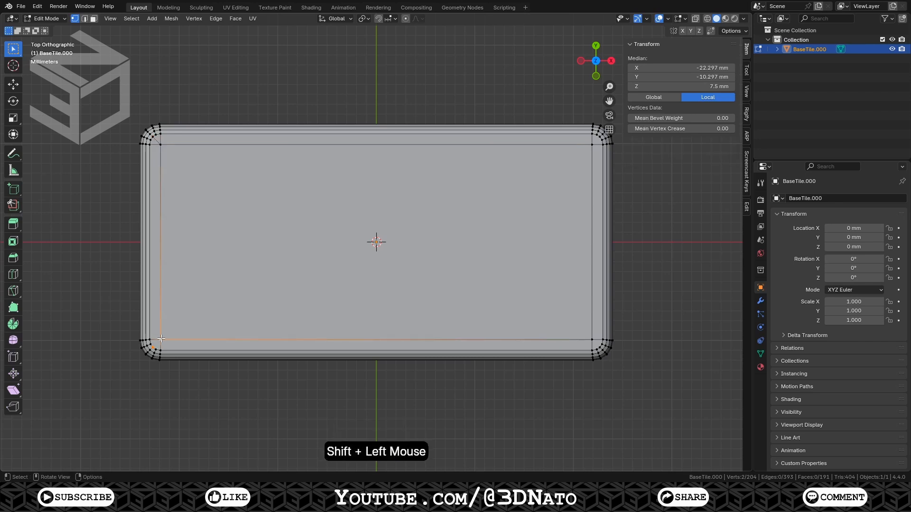
pyautogui.press('j')
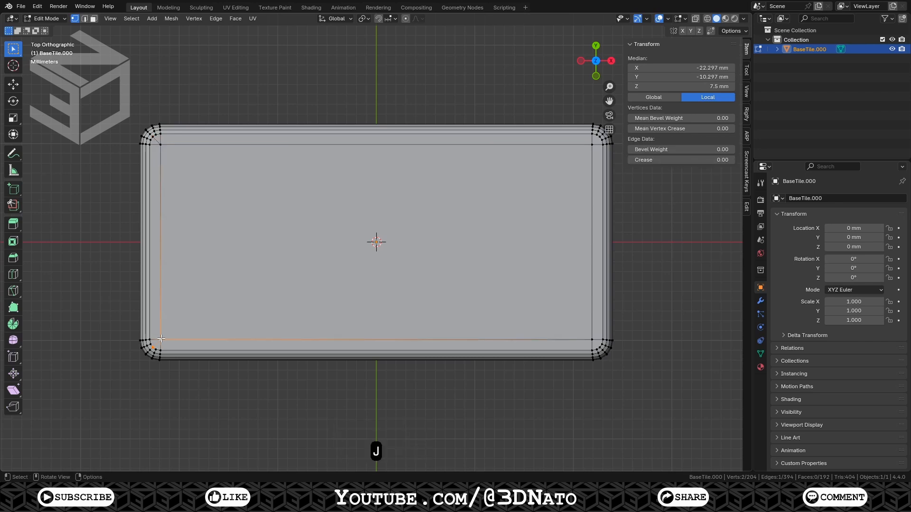
# Switch to bottom view and connect the bottom face's corner vertices along the bottom, right and top sides
pyautogui.press('KP_9')
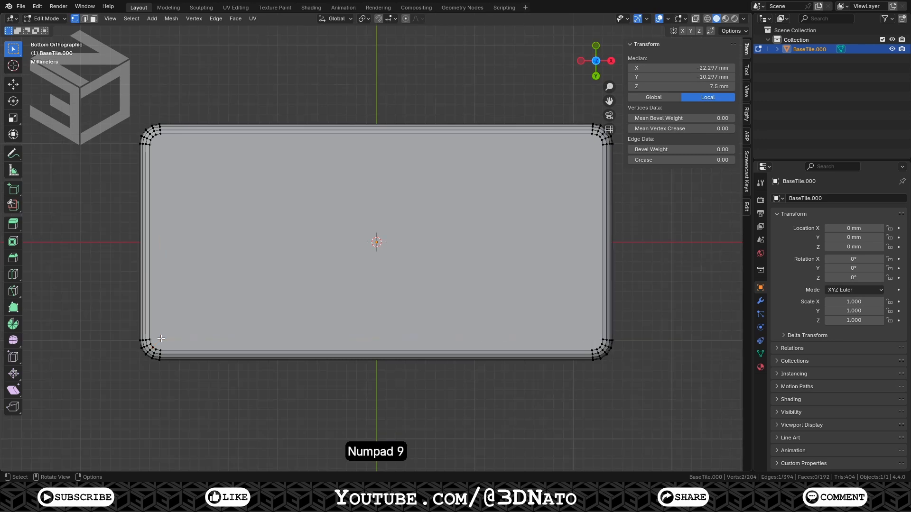
pyautogui.click(150, 339)
pyautogui.keyDown('shift'); pyautogui.click(601, 337); pyautogui.keyUp('shift')
pyautogui.press('j')
pyautogui.click(591, 349)
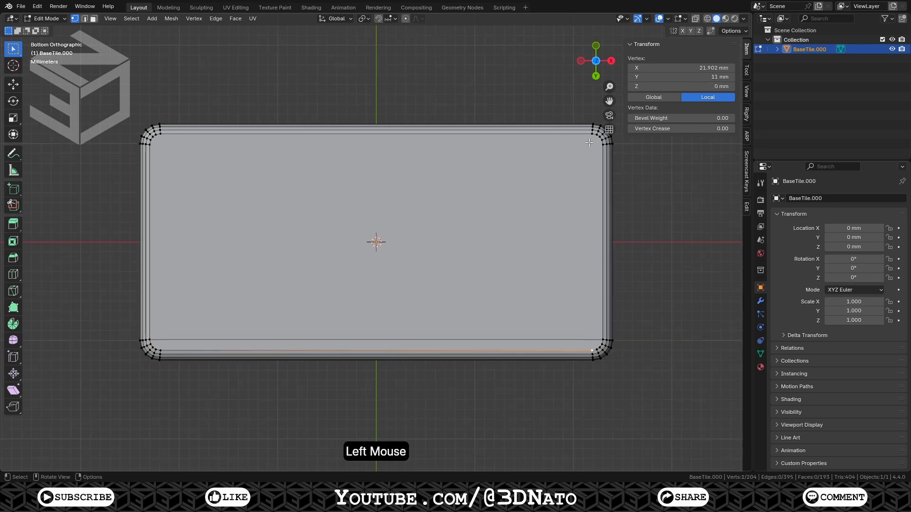
pyautogui.keyDown('shift'); pyautogui.click(591, 135); pyautogui.keyUp('shift')
pyautogui.press('j')
pyautogui.click(600, 142)
pyautogui.keyDown('shift'); pyautogui.click(153, 147); pyautogui.keyUp('shift')
pyautogui.press('j')
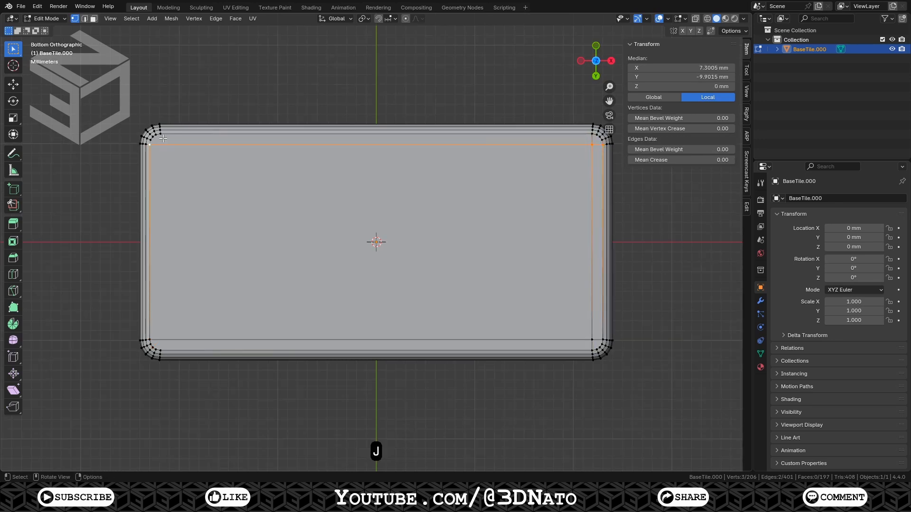
# Connect the remaining left-side bottom-face corner vertices, then return to top view
pyautogui.click(152, 348)
pyautogui.keyDown('shift'); pyautogui.click(157, 340); pyautogui.keyUp('shift')
pyautogui.click(157, 340)
pyautogui.keyDown('shift'); pyautogui.click(160, 145); pyautogui.keyUp('shift')
pyautogui.press('j')
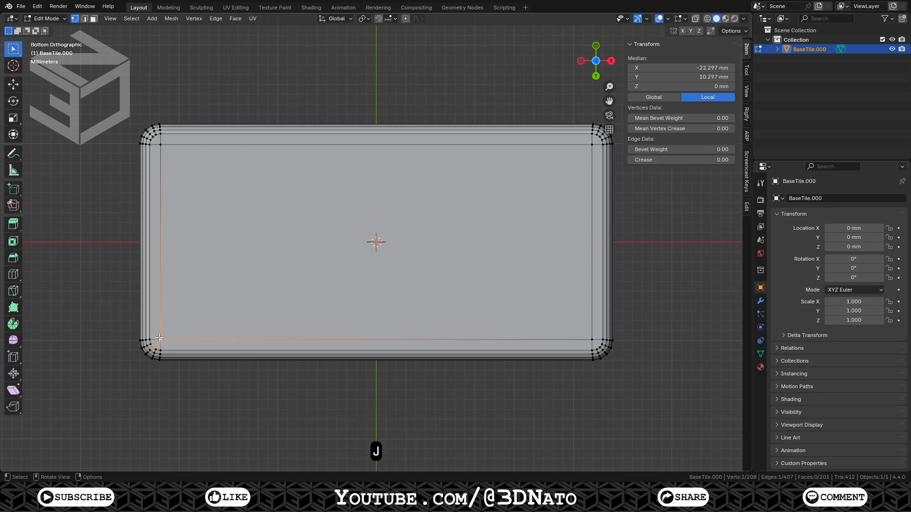
pyautogui.click(153, 137)
pyautogui.keyDown('shift'); pyautogui.click(160, 144); pyautogui.keyUp('shift')
pyautogui.press('j')
pyautogui.press('KP_9')
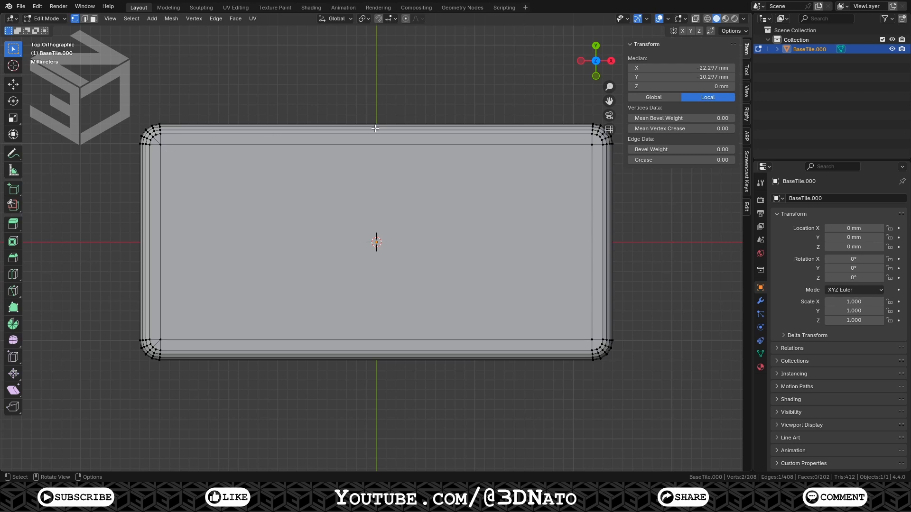
# Insert a single loop cut across the tile's width at its centre
pyautogui.hotkey('ctrl', 'r')
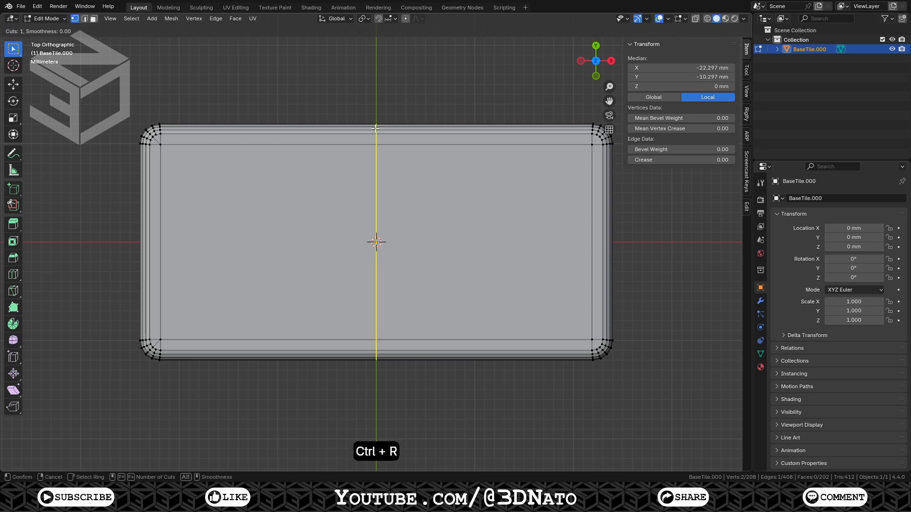
pyautogui.click(375, 129)
pyautogui.click(375, 128)
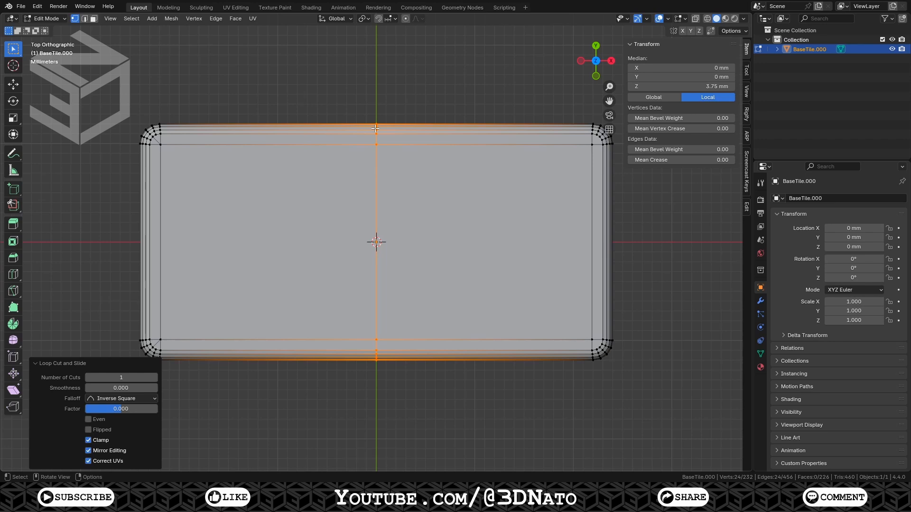
# Bevel the centre loop with a 2.1 mm width and 2 segments
pyautogui.hotkey('ctrl', 'b')
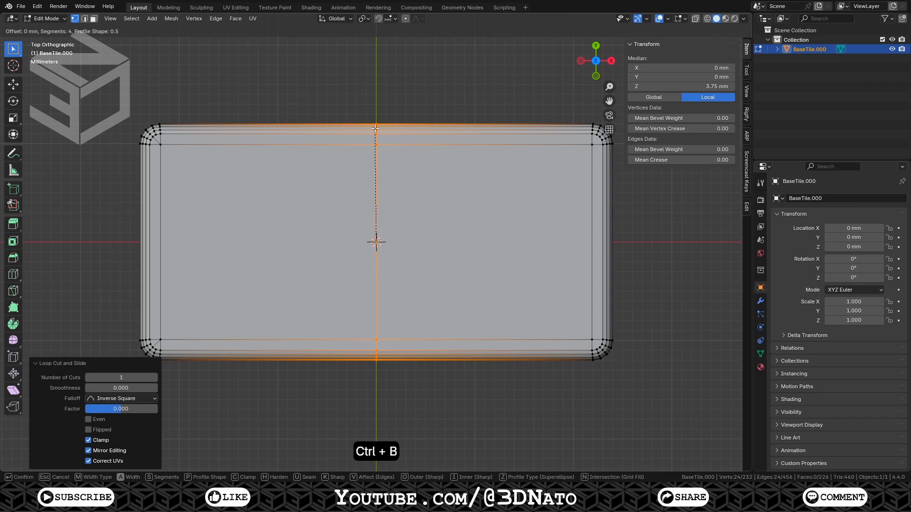
pyautogui.press('KP_Enter')
pyautogui.click(136, 316)
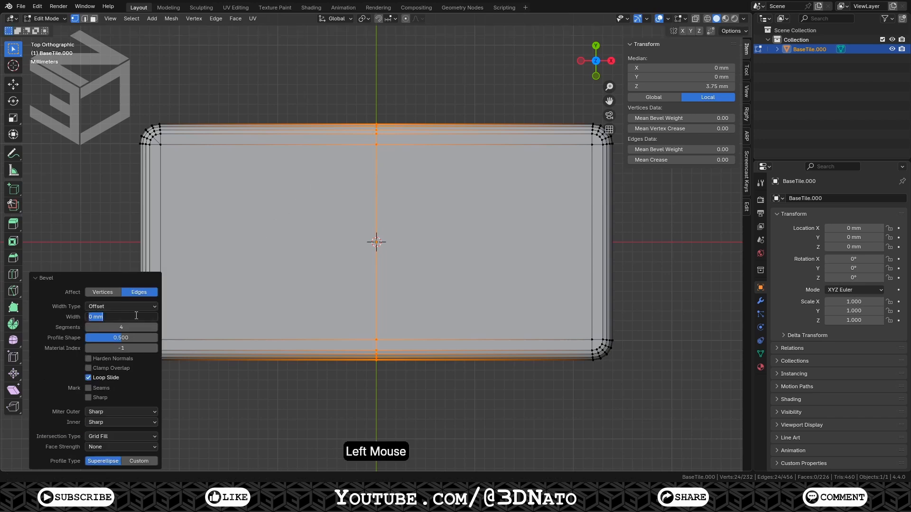
pyautogui.write('2.1')
pyautogui.press('Tab')
pyautogui.write('2')
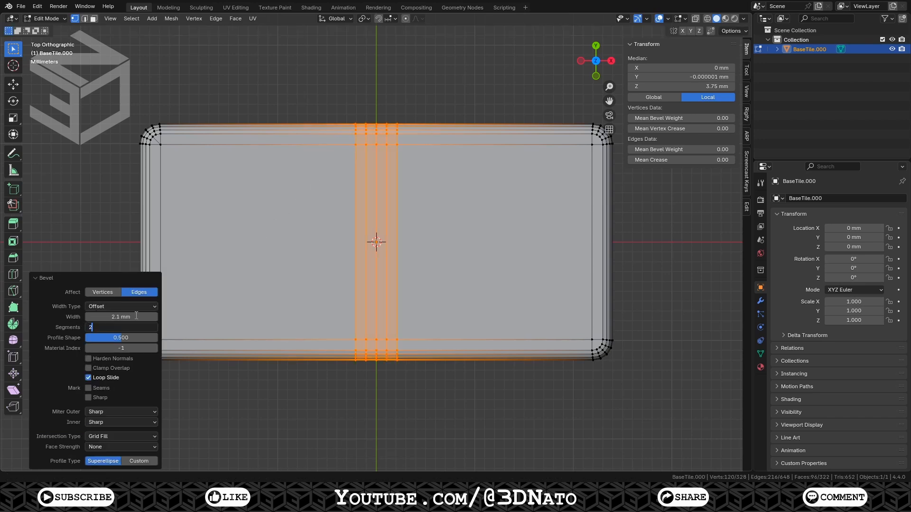
pyautogui.press('Return')
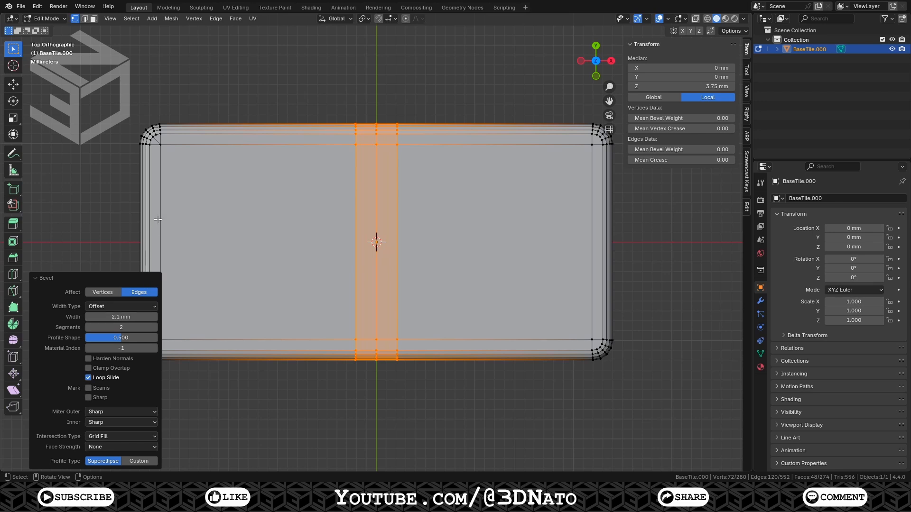
# Select the left panel's corner vertices and toggle the Edge Length overlay to check its side lengths
pyautogui.click(163, 148)
pyautogui.keyDown('shift'); pyautogui.click(355, 145); pyautogui.keyUp('shift')
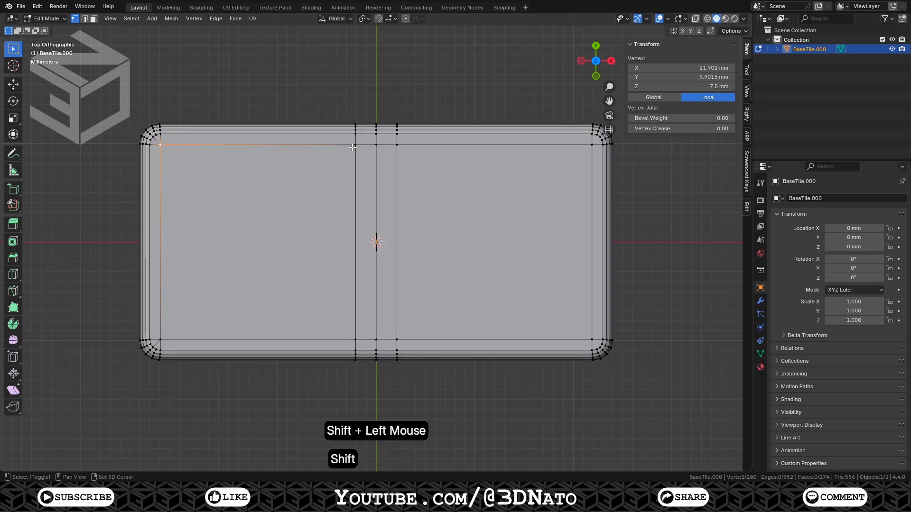
pyautogui.keyDown('shift'); pyautogui.click(357, 338); pyautogui.keyUp('shift')
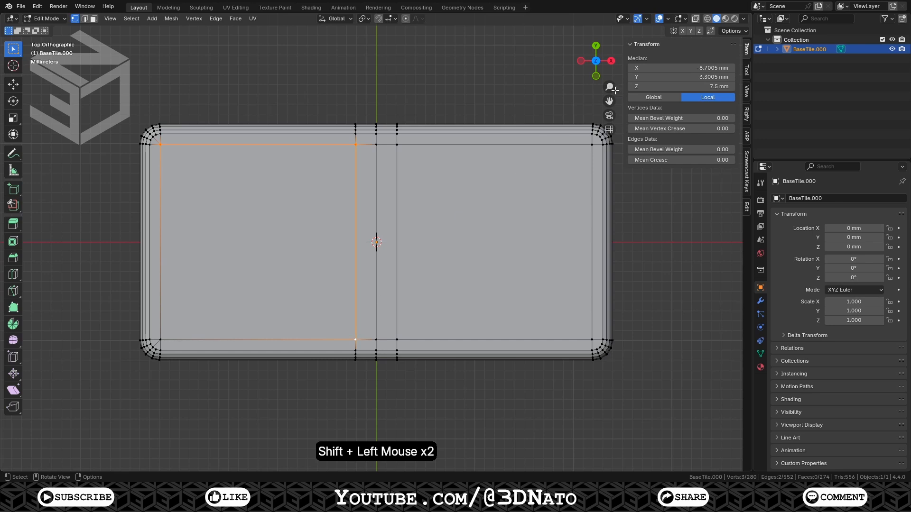
pyautogui.click(681, 19)
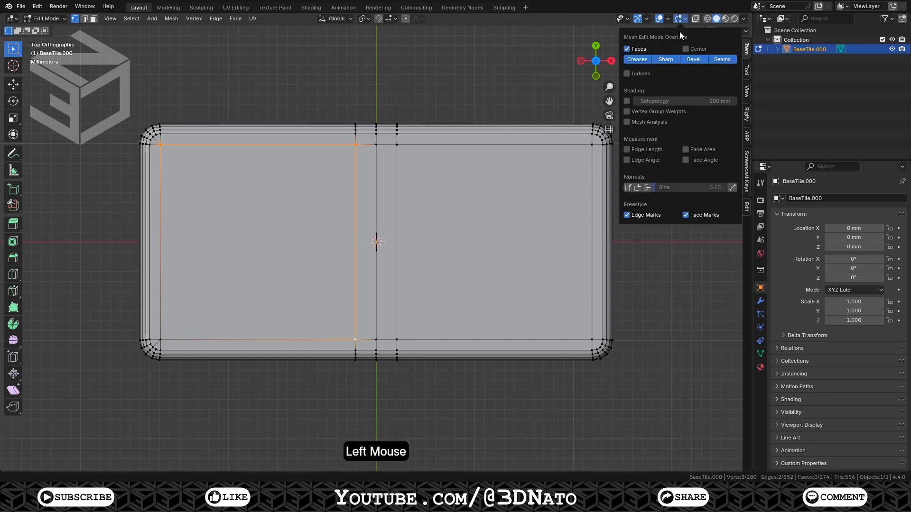
pyautogui.click(627, 150)
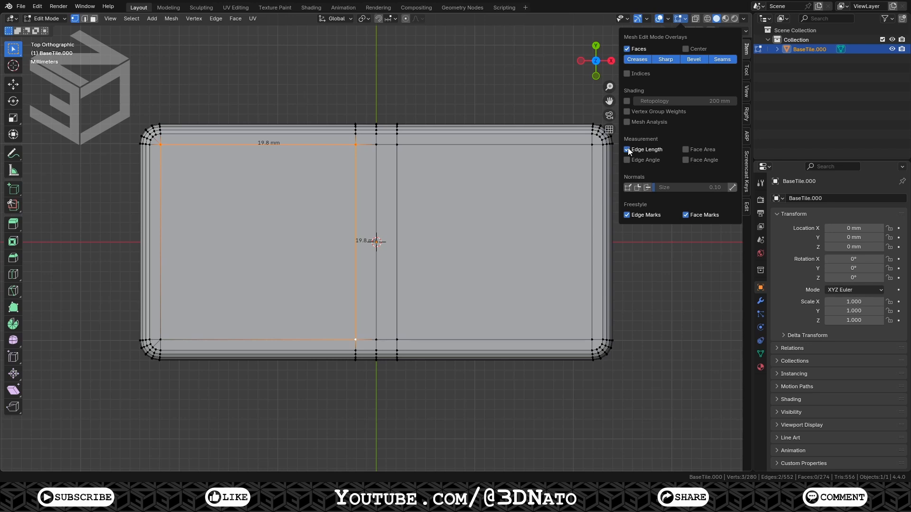
pyautogui.click(627, 149)
# Snap the 3D cursor to the top vertex of the tile's centre line
pyautogui.click(381, 147)
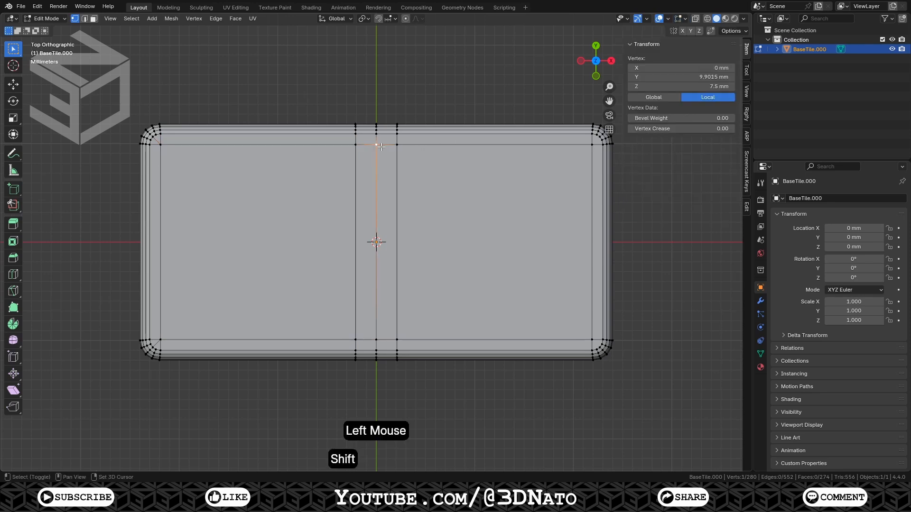
pyautogui.hotkey('shift', 's')
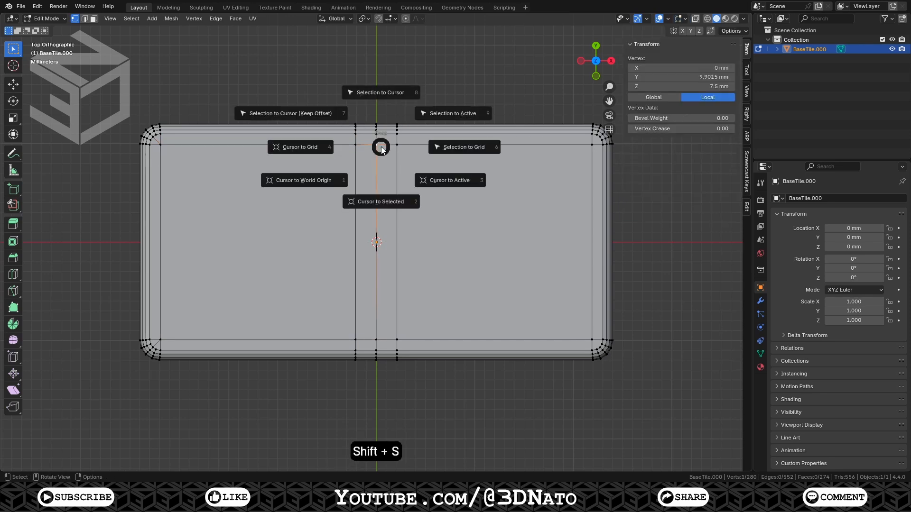
pyautogui.click(385, 200)
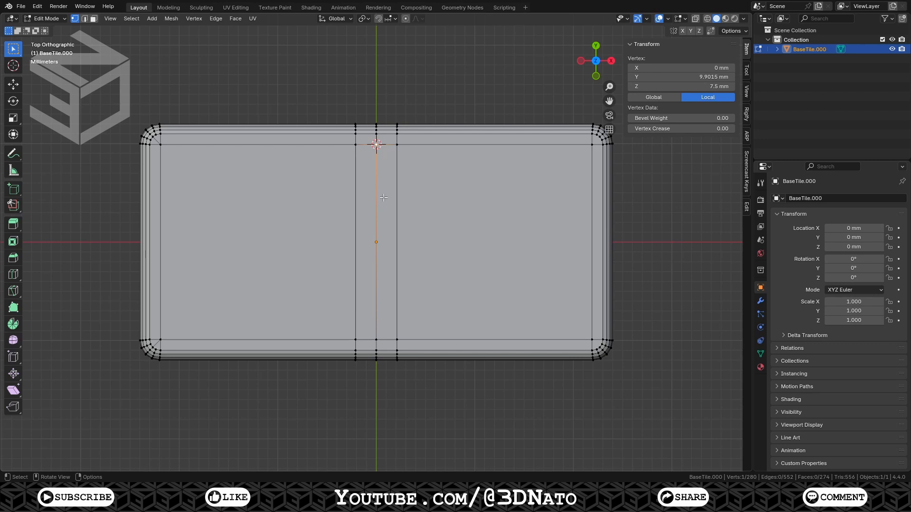
# Add a UV sphere at the cursor with 8 segments, 6 rings and a 1 mm radius
pyautogui.hotkey('shift', 'a')
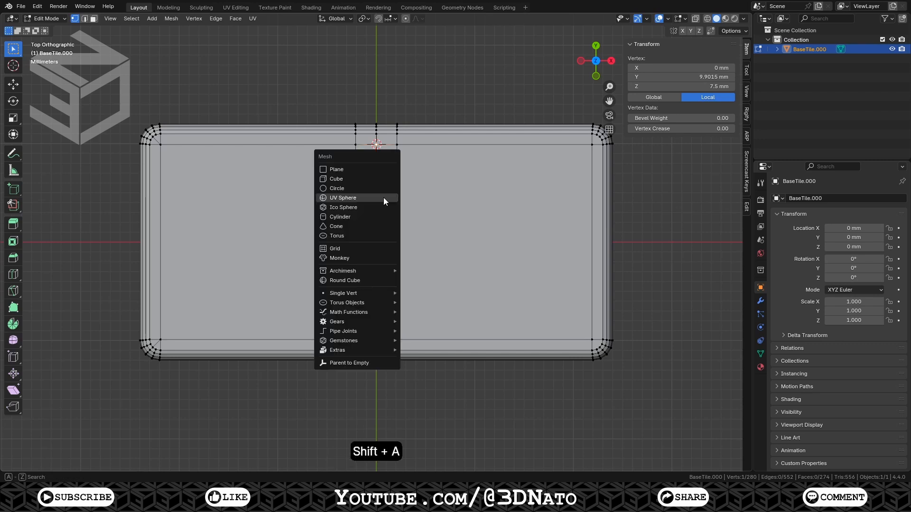
pyautogui.click(383, 198)
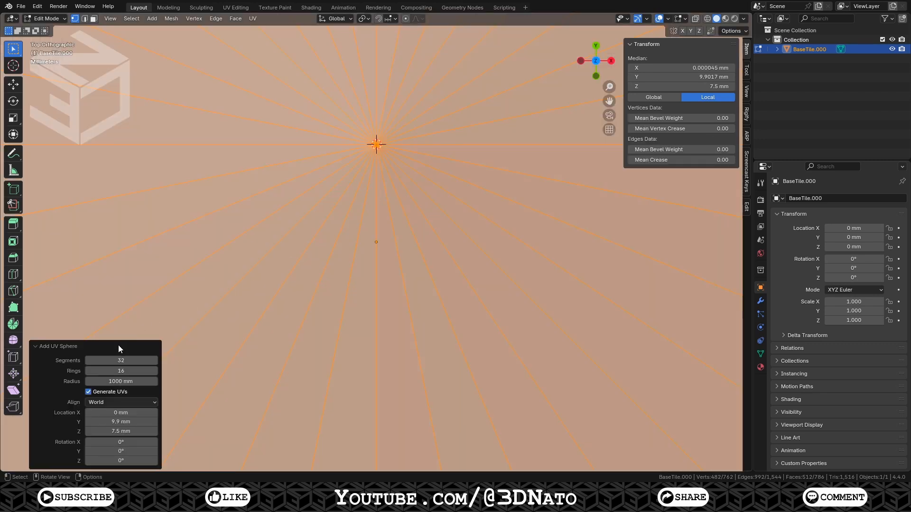
pyautogui.click(113, 360)
pyautogui.write('8')
pyautogui.press('Tab')
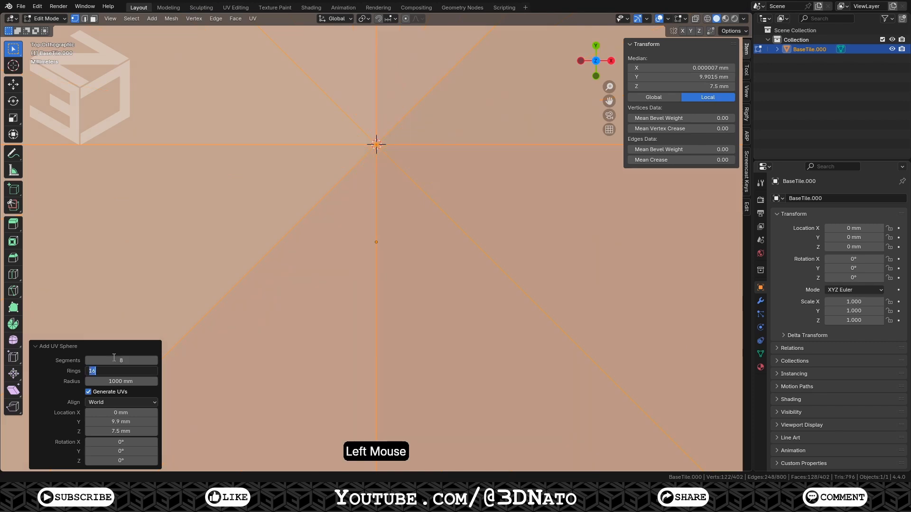
pyautogui.write('6')
pyautogui.press('Tab')
pyautogui.write('1')
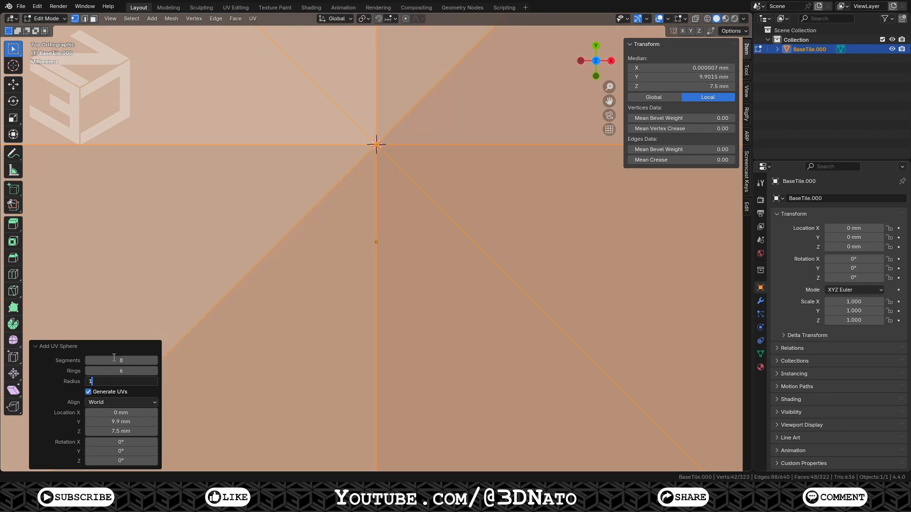
pyautogui.press('Return')
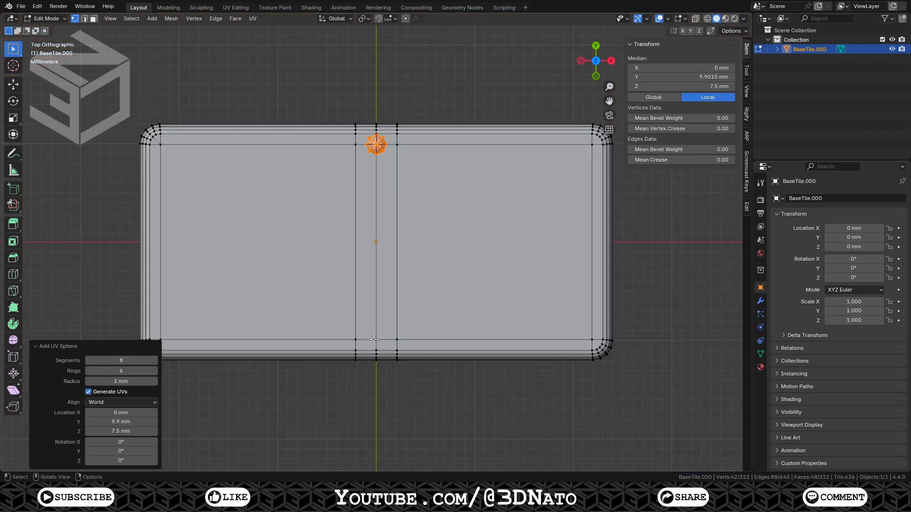
# Snap the cursor to the bottom centre vertex and add a second identical UV sphere there
pyautogui.click(377, 339)
pyautogui.hotkey('shift', 's')
pyautogui.click(373, 395)
pyautogui.hotkey('shift', 'a')
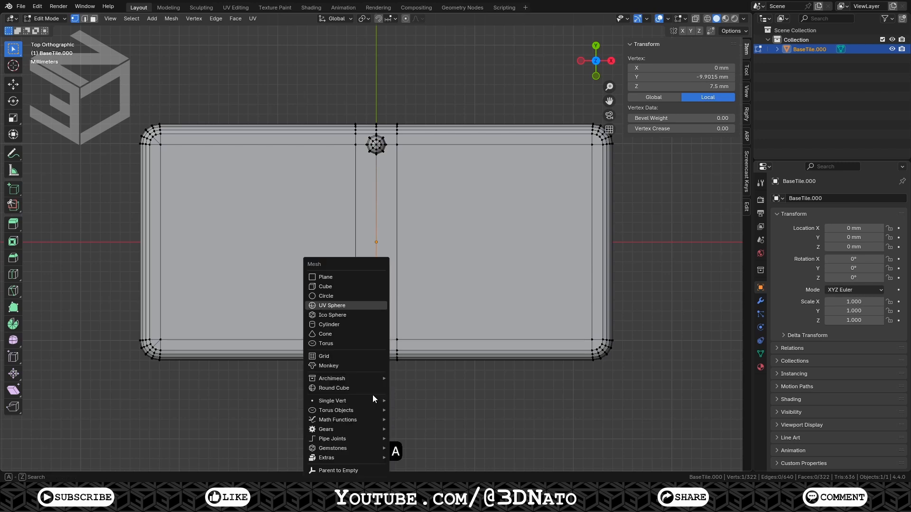
pyautogui.click(363, 314)
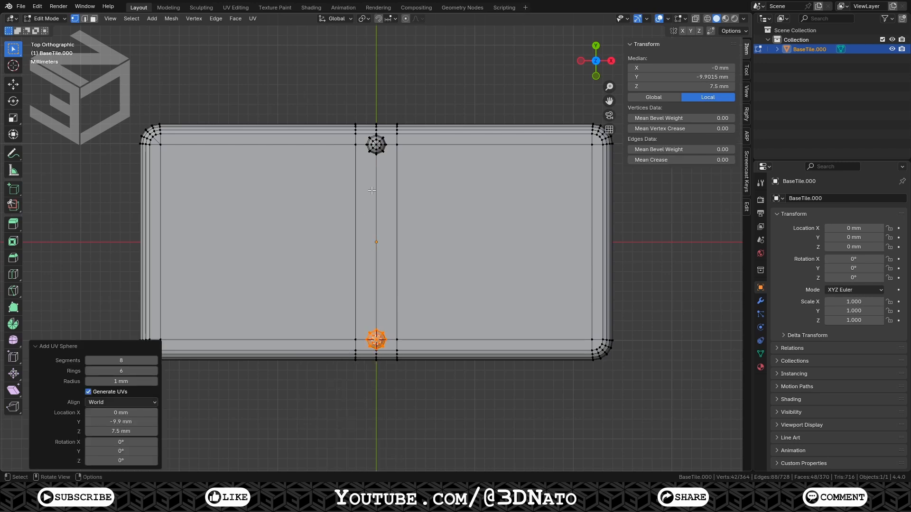
# Isolate the two spheres, select their middle loops and bridge them into a capsule
pyautogui.press('l')
pyautogui.hotkey('shift', 'h')
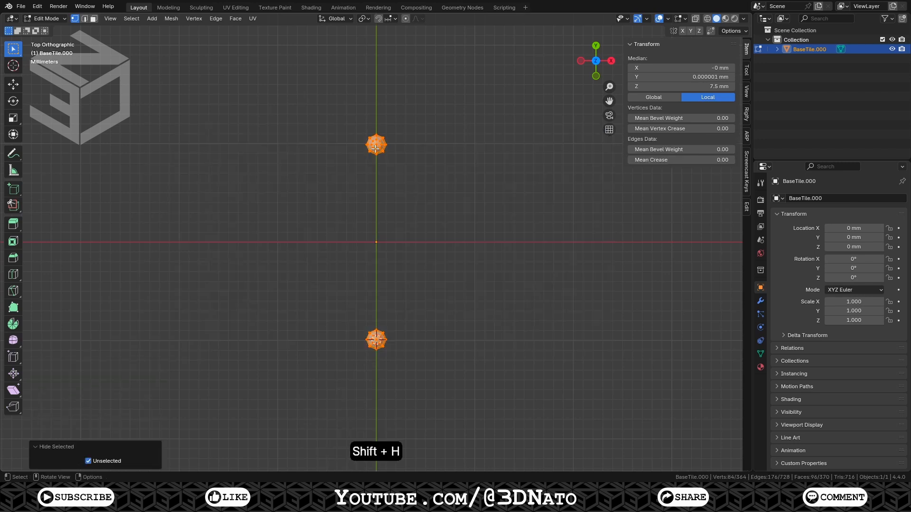
pyautogui.press('KP_Decimal')
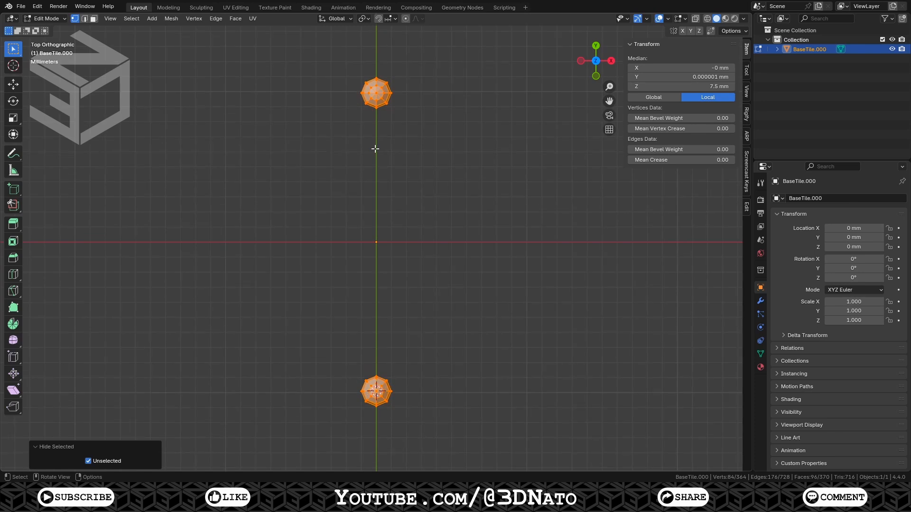
pyautogui.hotkey('alt', 'z')
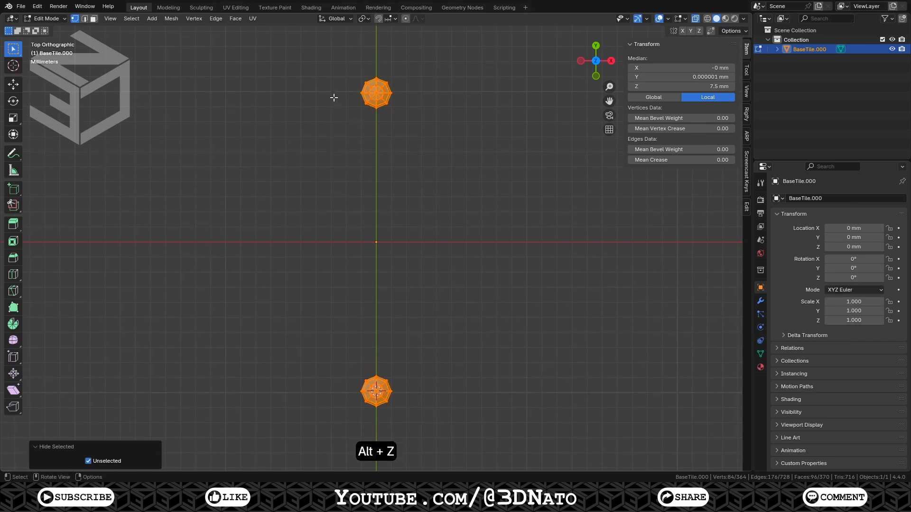
pyautogui.moveTo(332, 93); pyautogui.dragTo(463, 392)
pyautogui.hotkey('ctrl', 'e')
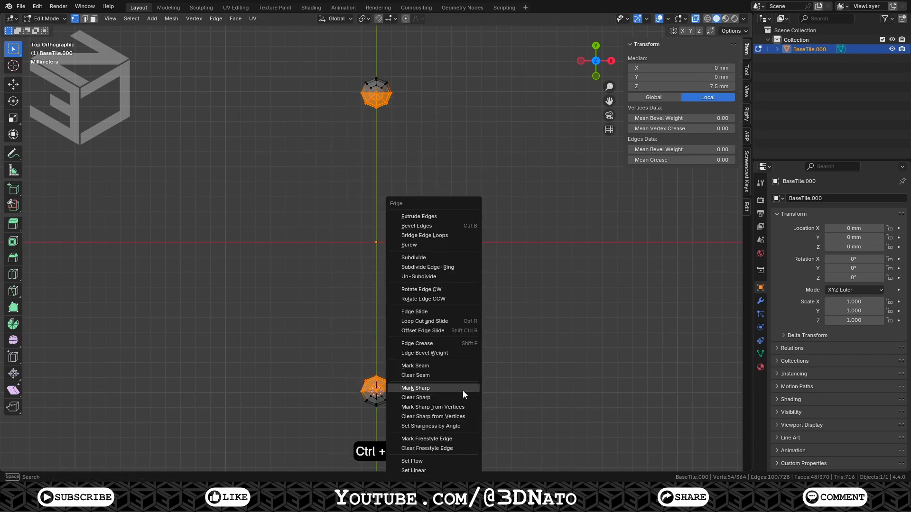
pyautogui.click(444, 239)
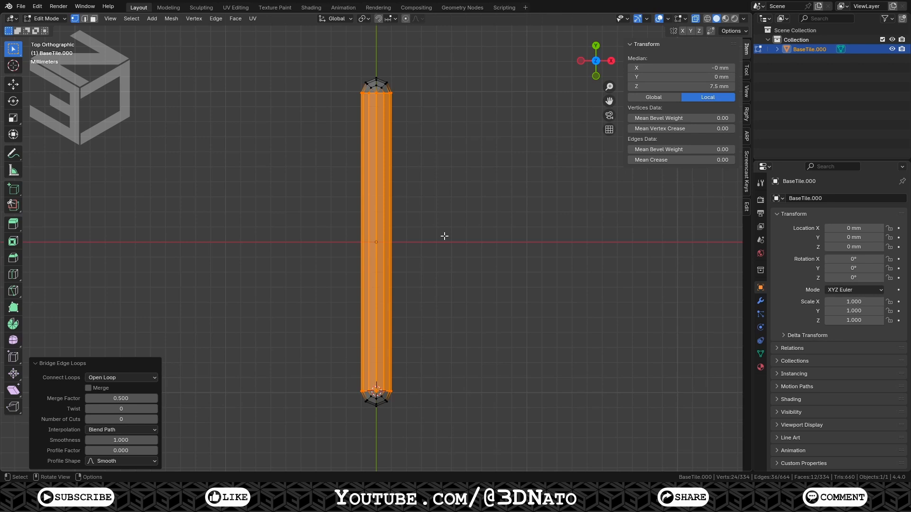
# Select the capsule's upper half from pole to pole and delete its faces
pyautogui.click(376, 94)
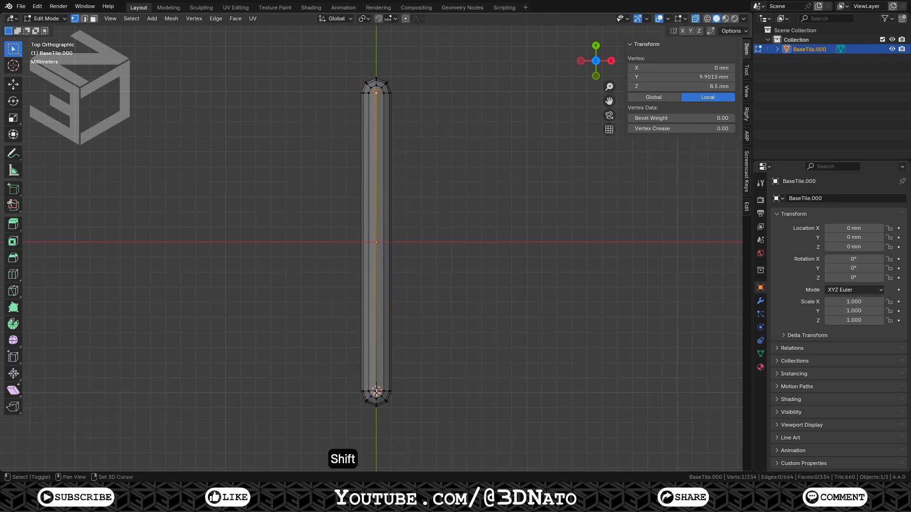
pyautogui.keyDown('shift'); pyautogui.click(376, 392); pyautogui.keyUp('shift')
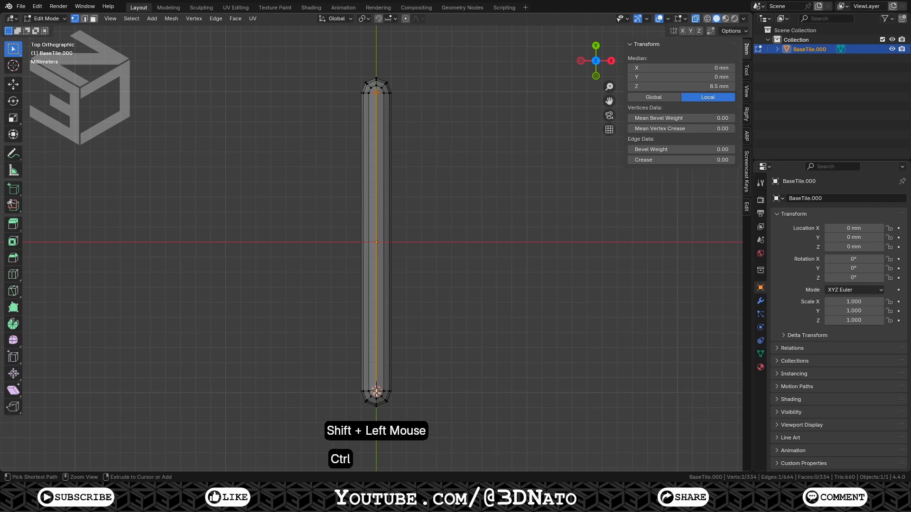
pyautogui.press('ctrl+KP_Add')
pyautogui.press('ctrl+KP_Add')
pyautogui.press('ctrl+KP_Add')
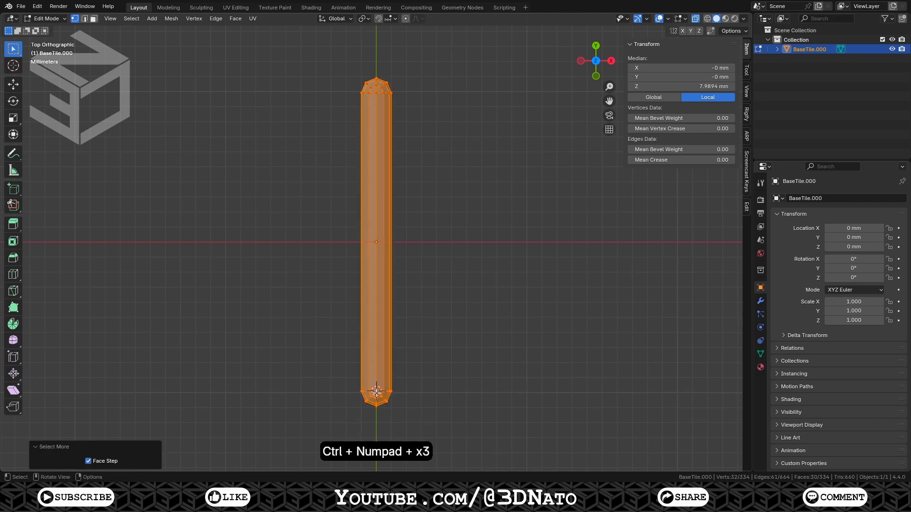
pyautogui.press('x')
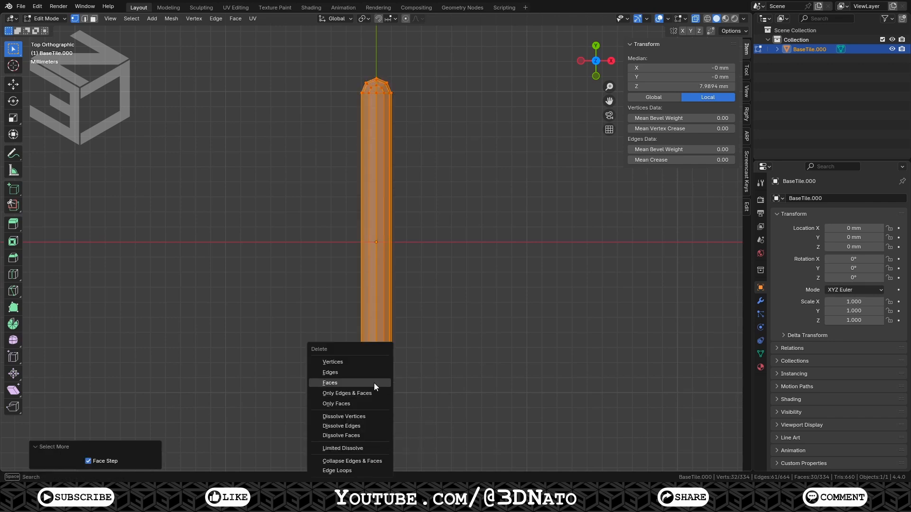
pyautogui.click(374, 383)
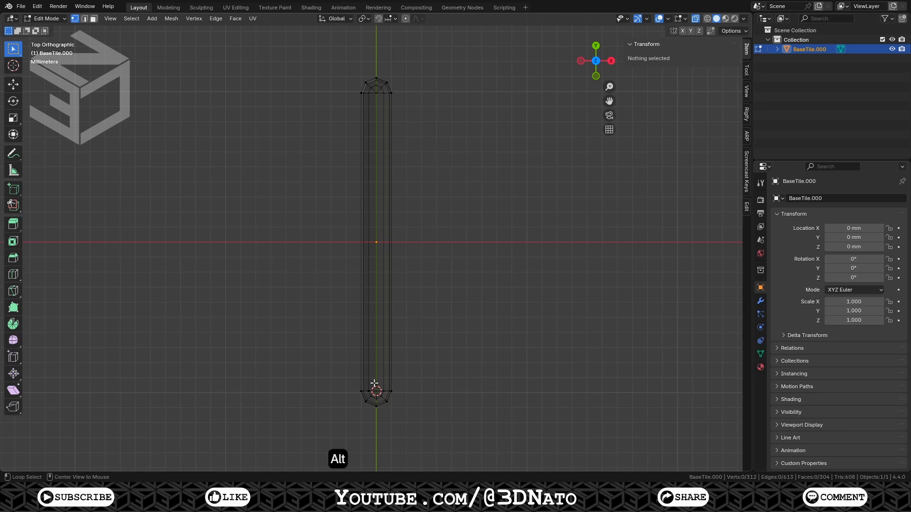
# Reveal the tile and delete its top faces along the centre strip over the groove
pyautogui.hotkey('alt', 'z')
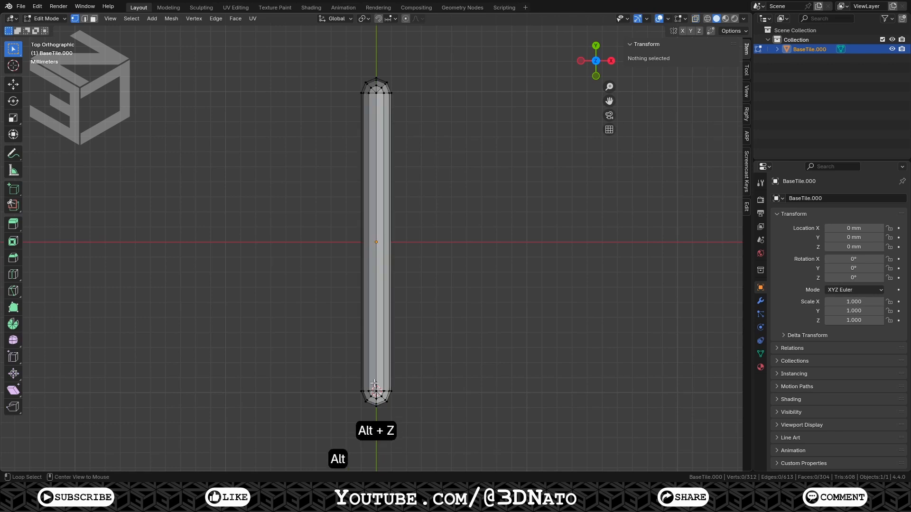
pyautogui.hotkey('alt', 'h')
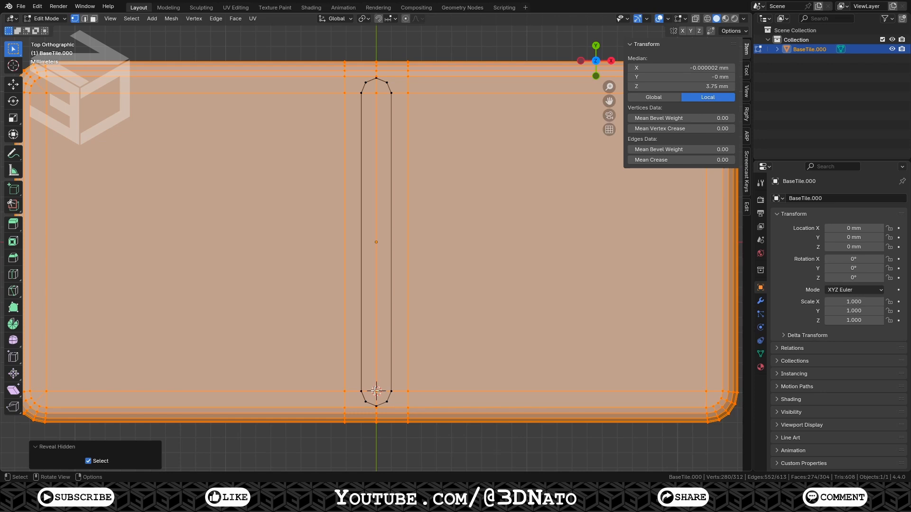
pyautogui.click(376, 389)
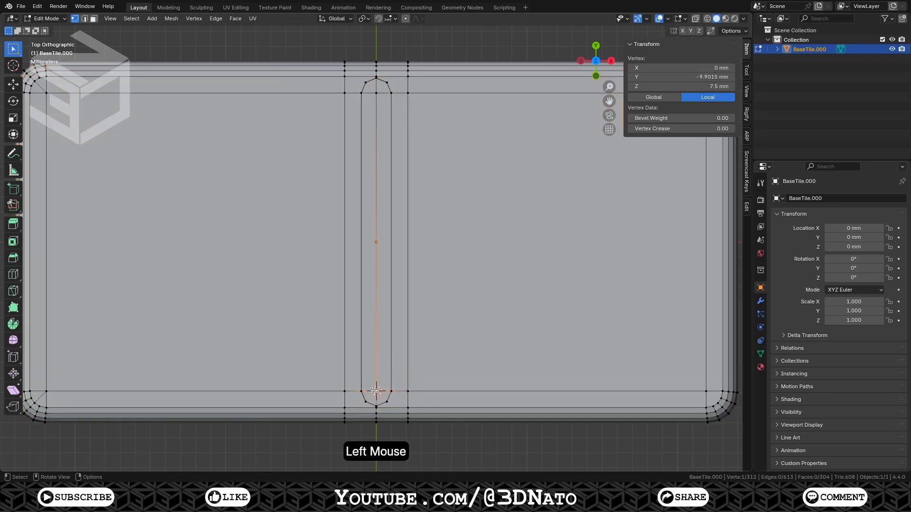
pyautogui.keyDown('shift'); pyautogui.click(377, 94); pyautogui.keyUp('shift')
pyautogui.press('ctrl+KP_Add')
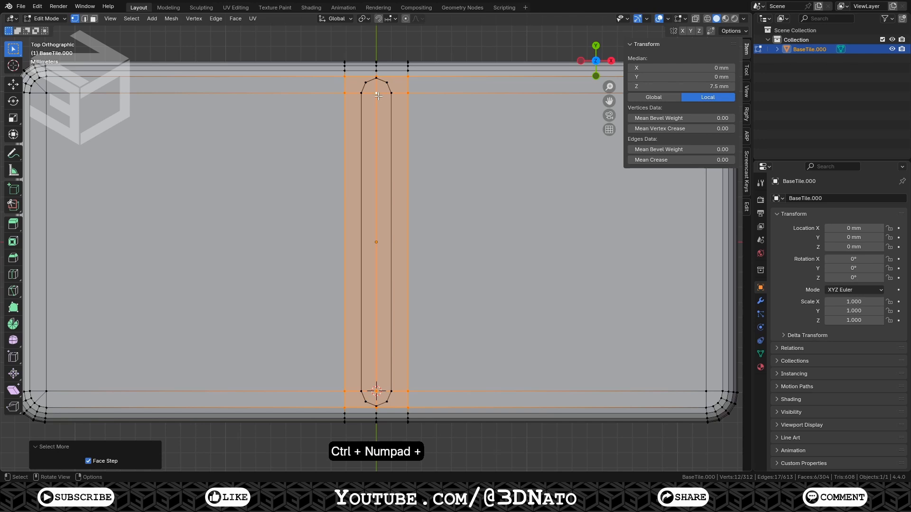
pyautogui.press('x')
pyautogui.click(377, 96)
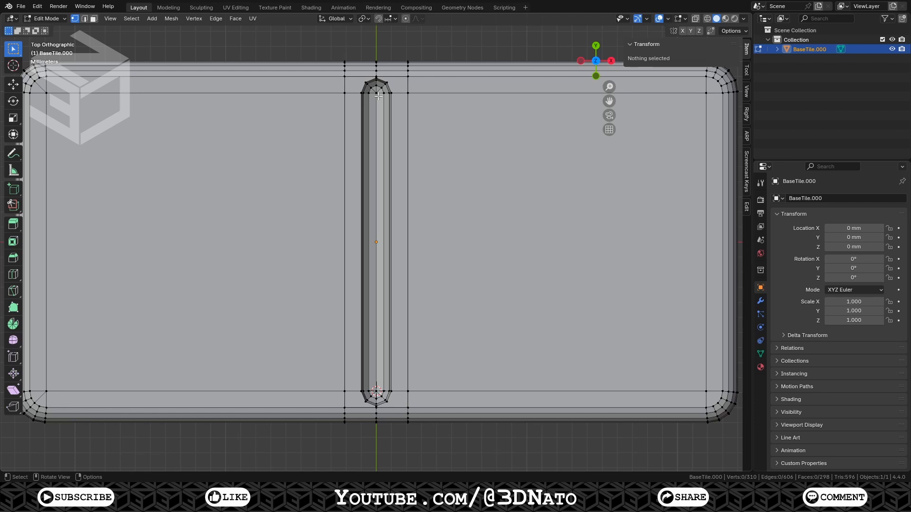
# Create a face between the left panel's top inner corner and the groove's left edge
pyautogui.click(354, 92)
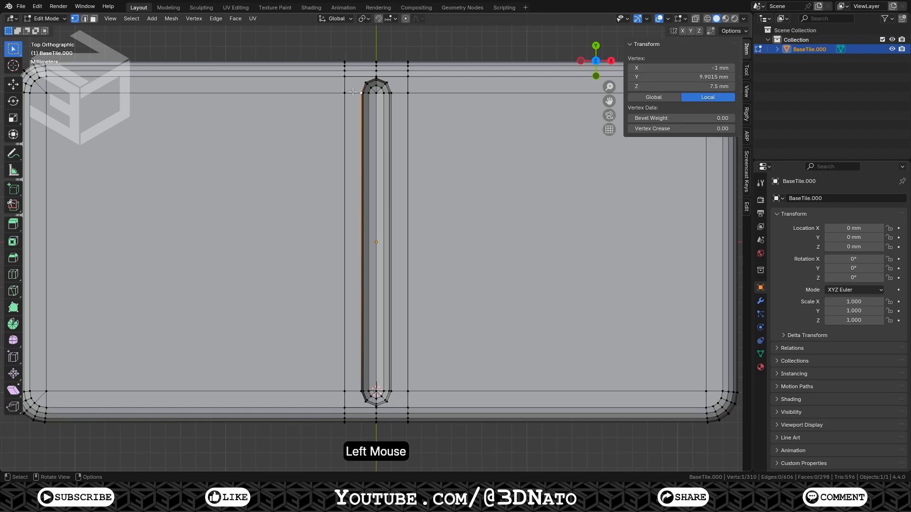
pyautogui.keyDown('shift'); pyautogui.click(345, 92); pyautogui.keyUp('shift')
pyautogui.keyDown('shift'); pyautogui.click(345, 78); pyautogui.keyUp('shift')
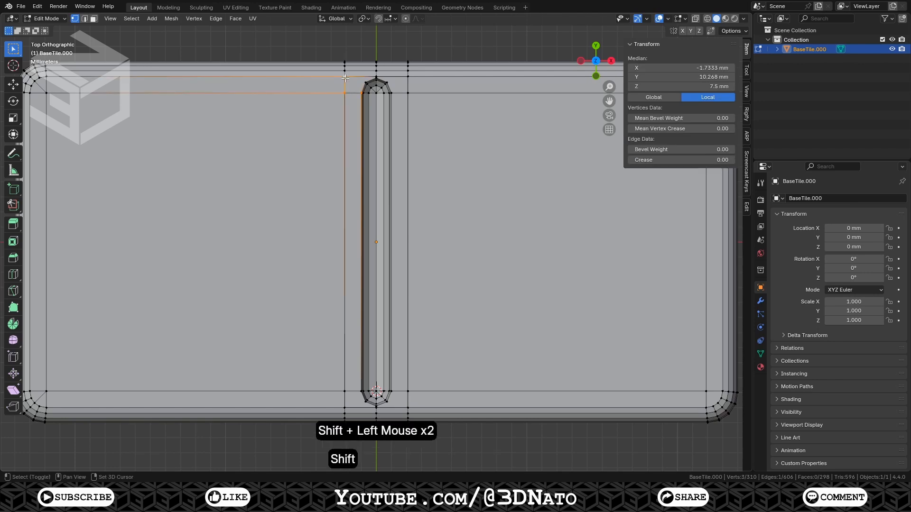
pyautogui.keyDown('shift'); pyautogui.click(363, 81); pyautogui.keyUp('shift')
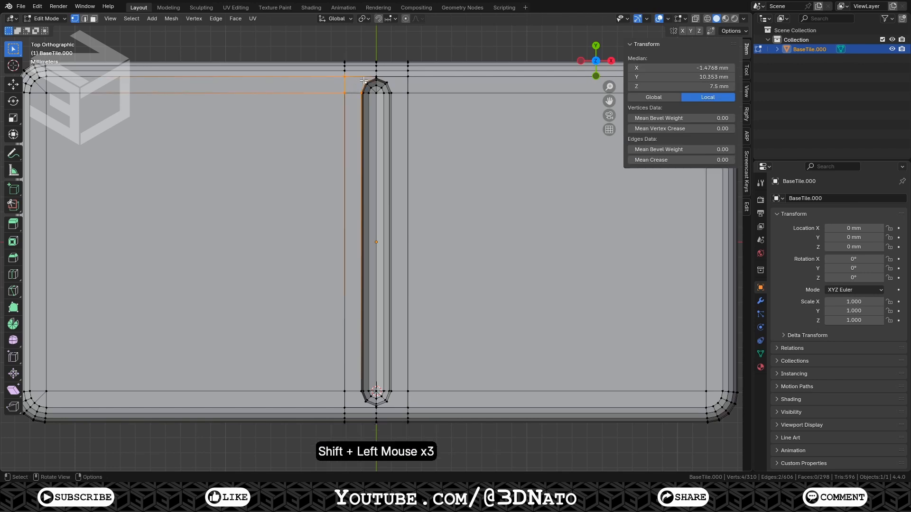
pyautogui.press('f')
pyautogui.click(364, 81)
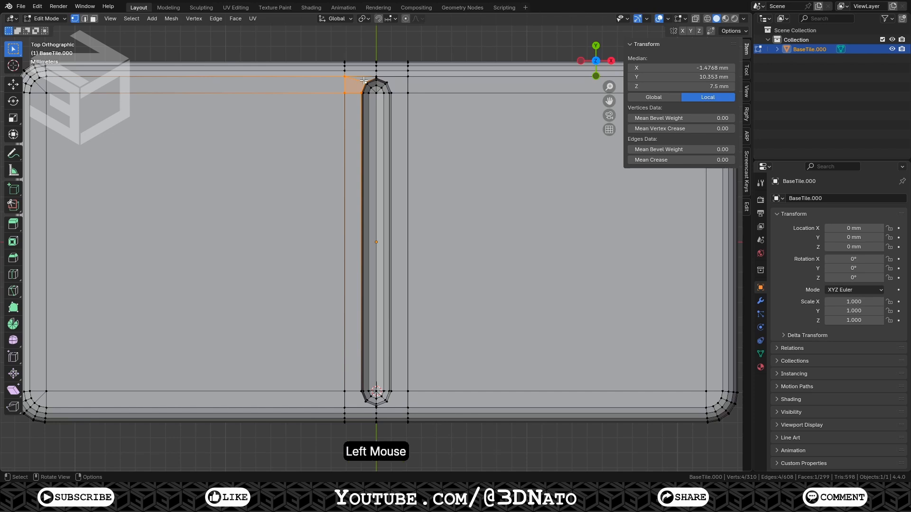
# Extend the fill with repeated faces around the groove's rounded ends to close the gap
pyautogui.keyDown('shift'); pyautogui.click(347, 76); pyautogui.keyUp('shift')
pyautogui.press('f')
pyautogui.press('f')
pyautogui.press('f')
pyautogui.press('f')
pyautogui.press('f')
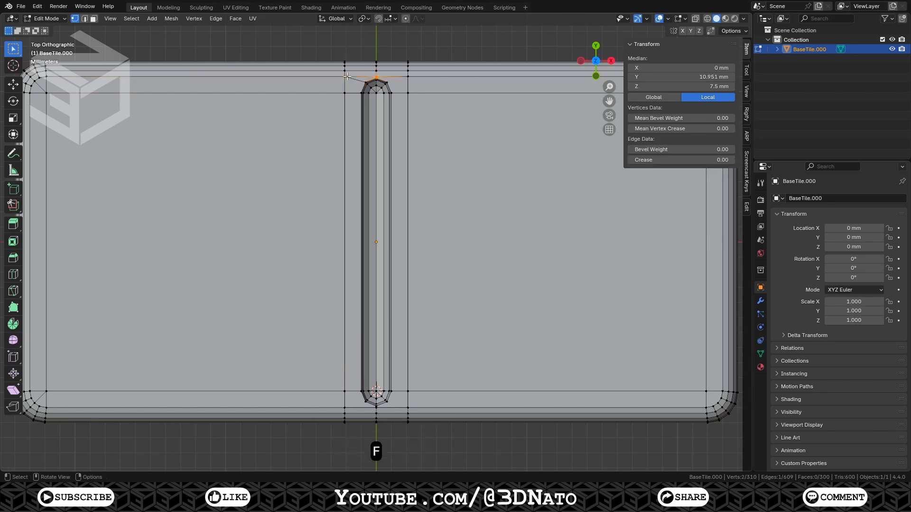
pyautogui.press('f')
pyautogui.press('f')
pyautogui.press('f')
pyautogui.press('f')
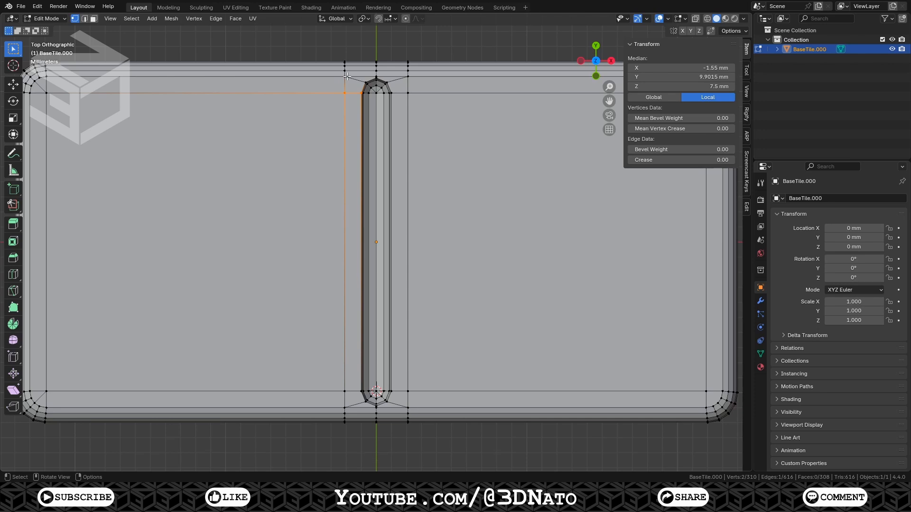
# Delete the vertices of the tile's right half, keeping the left half up to the groove
pyautogui.scroll(-2, 347, 76)
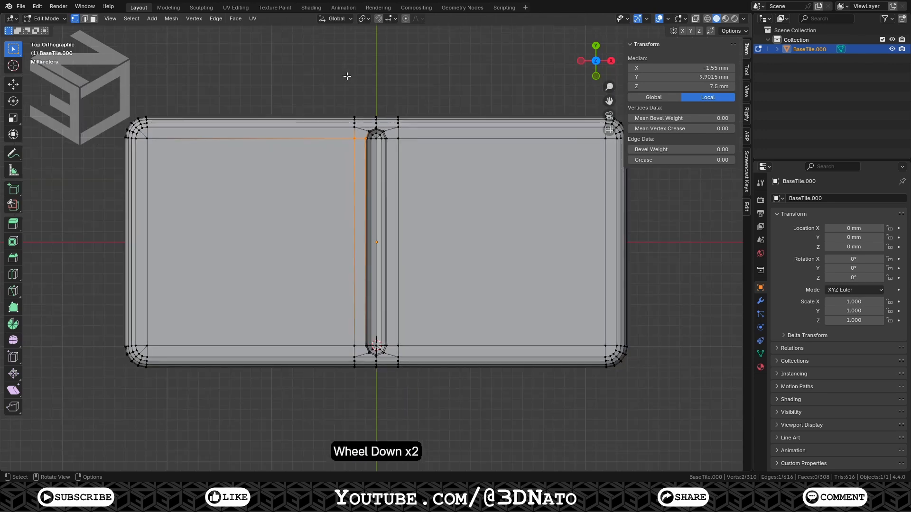
pyautogui.hotkey('alt', 'z')
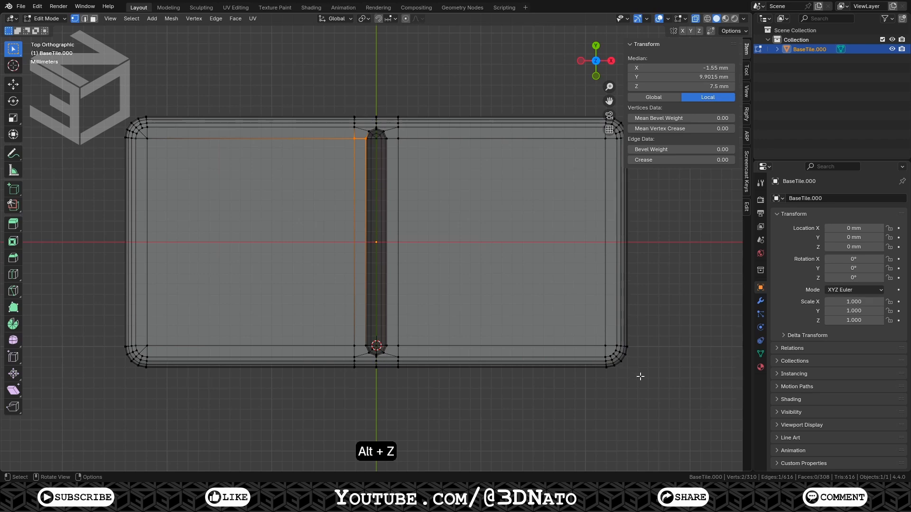
pyautogui.moveTo(669, 406); pyautogui.dragTo(379, 81)
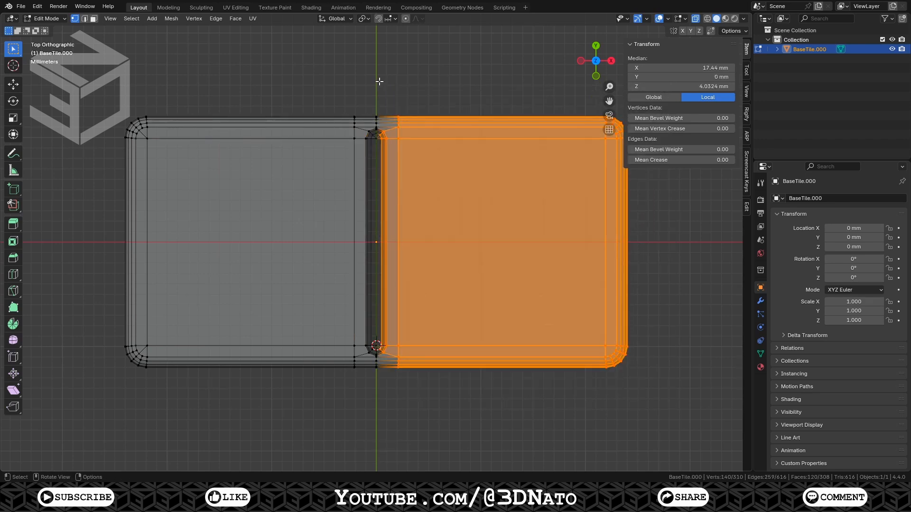
pyautogui.press('x')
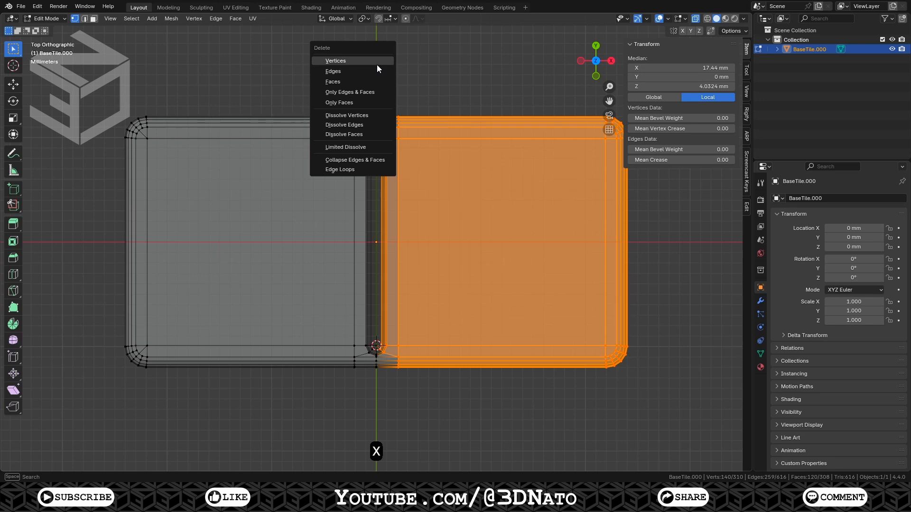
pyautogui.click(376, 65)
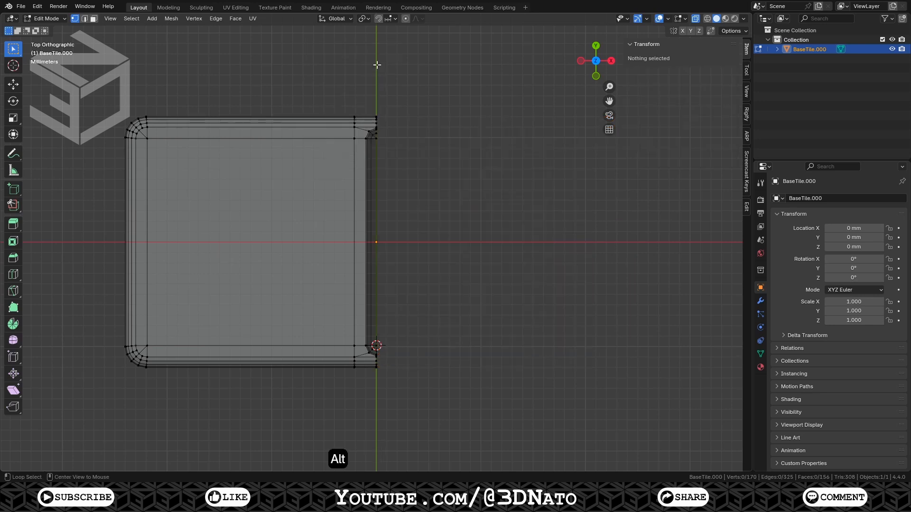
# Select the whole remaining half and add five vertical loop cuts across it
pyautogui.hotkey('alt', 'z')
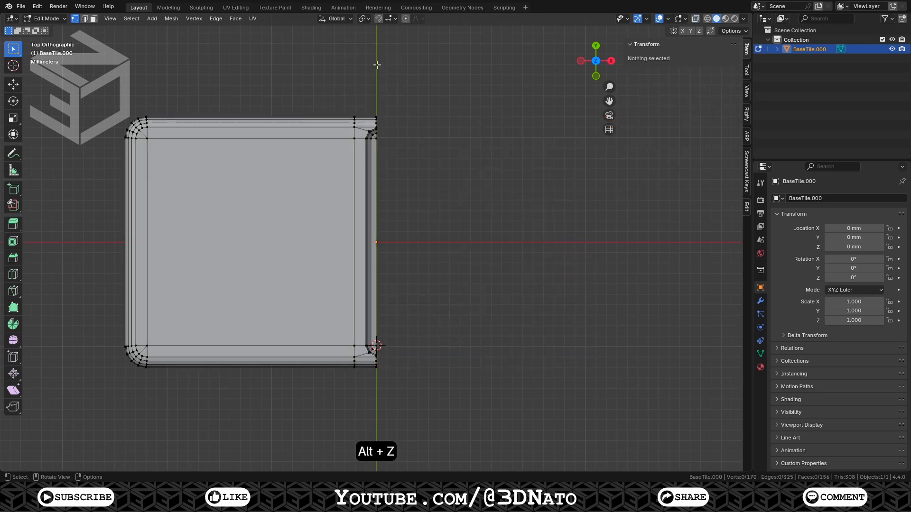
pyautogui.press('a')
pyautogui.press('KP_Decimal')
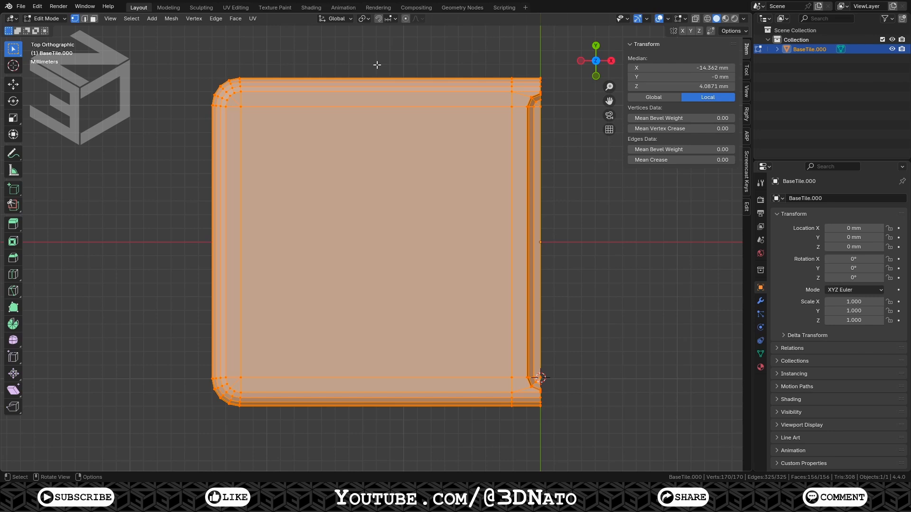
pyautogui.hotkey('ctrl', 'r')
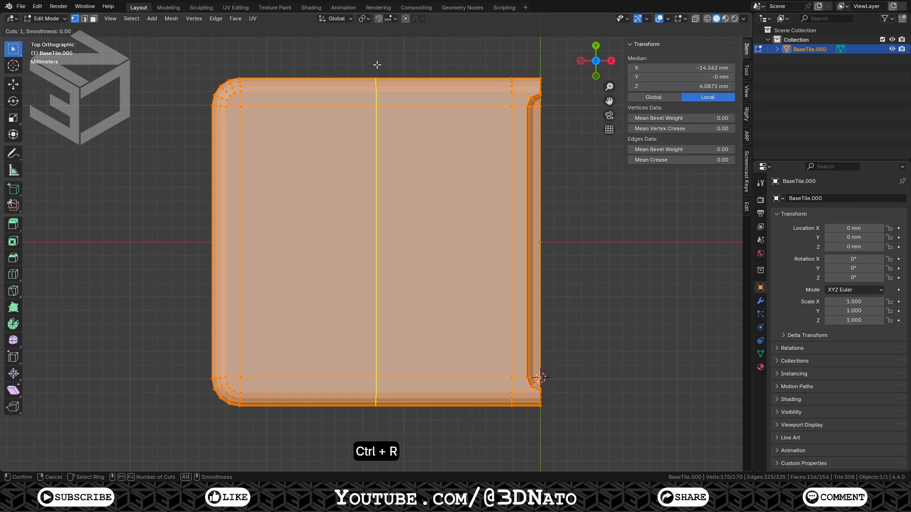
pyautogui.press('KP_5')
pyautogui.press('KP_Enter')
pyautogui.press('KP_Enter')
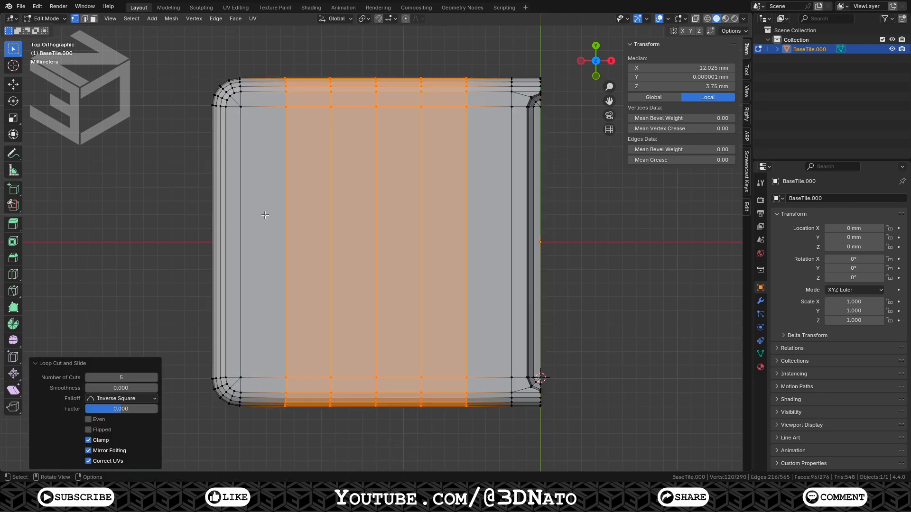
# Add five horizontal loop cuts across the tile half
pyautogui.hotkey('ctrl', 'r')
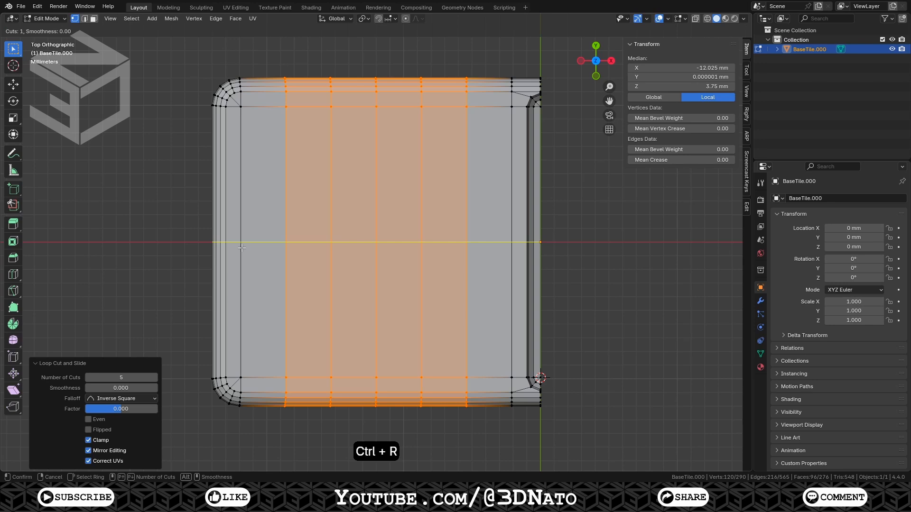
pyautogui.press('KP_5')
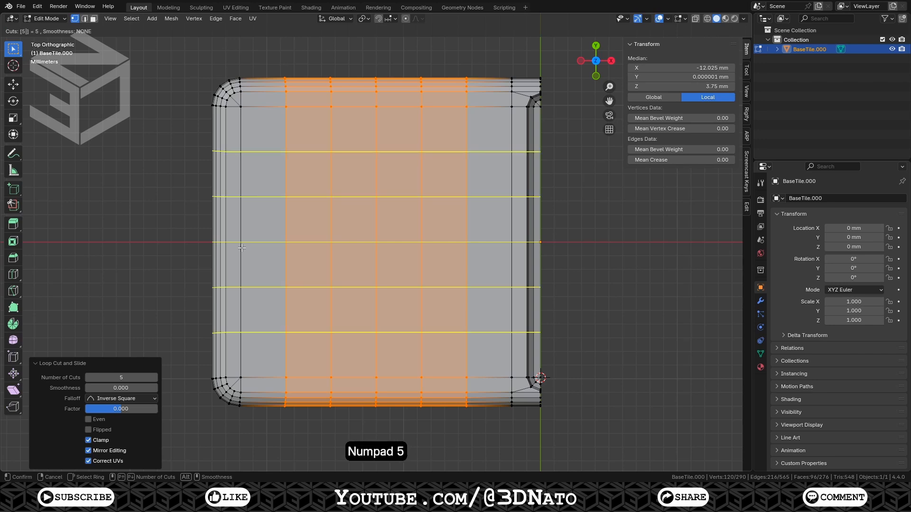
pyautogui.press('KP_Enter')
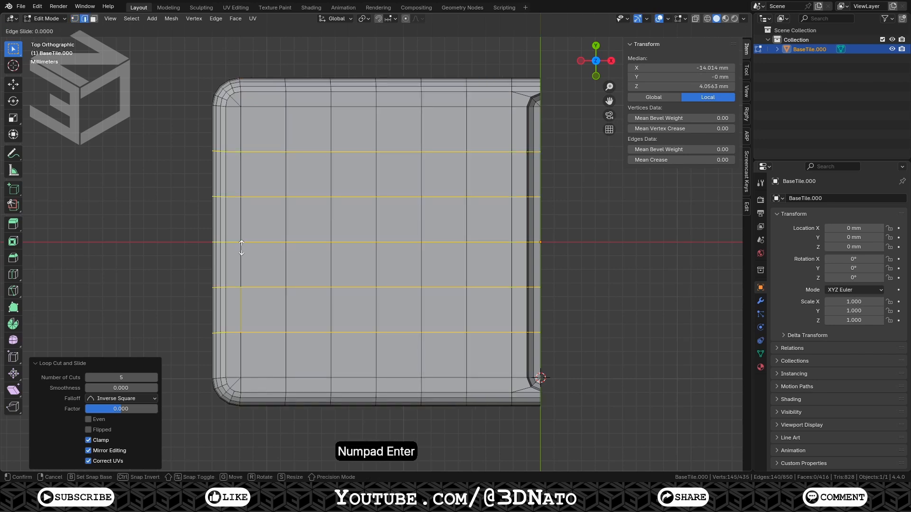
pyautogui.press('KP_Enter')
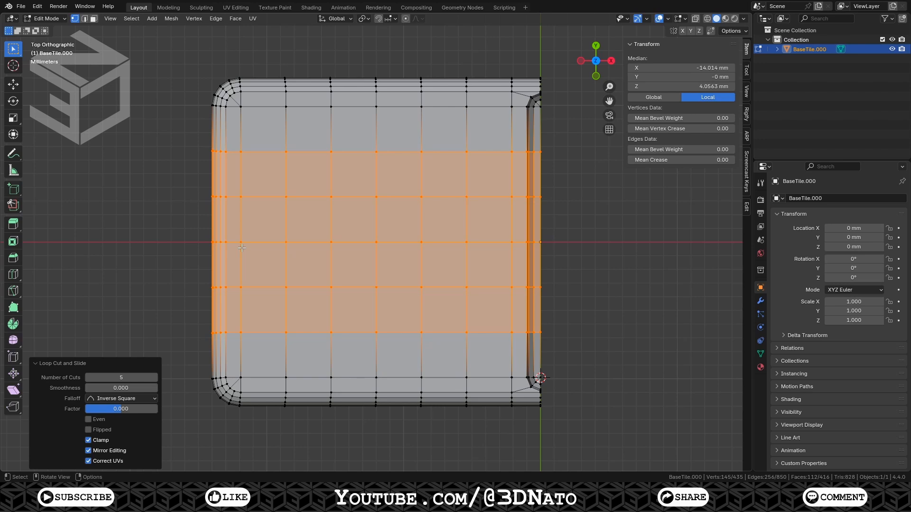
# Add a 3 mm radius UV sphere centred on the upper-left grid vertex of the top face
pyautogui.click(284, 151)
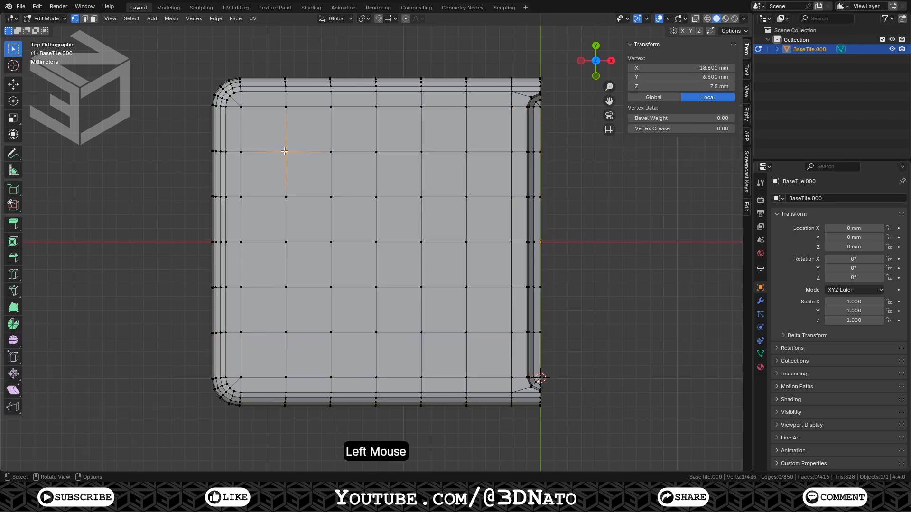
pyautogui.hotkey('shift', 's')
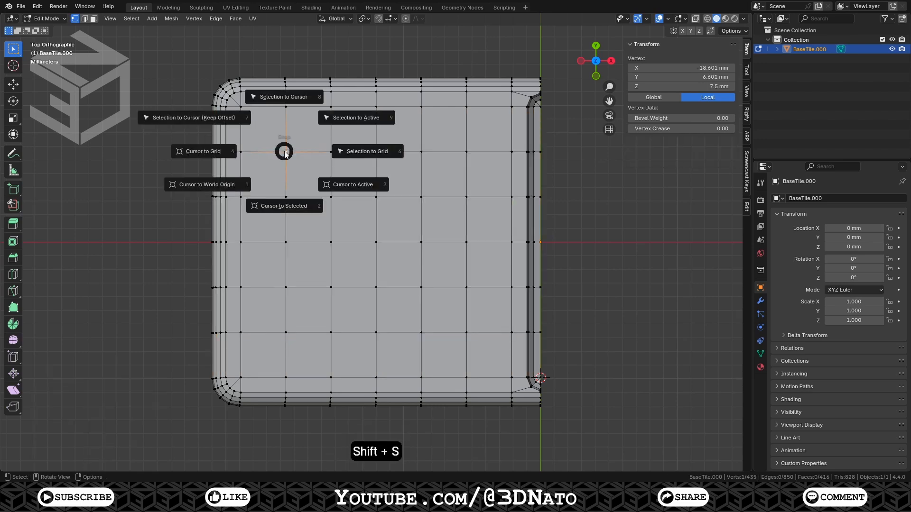
pyautogui.click(286, 205)
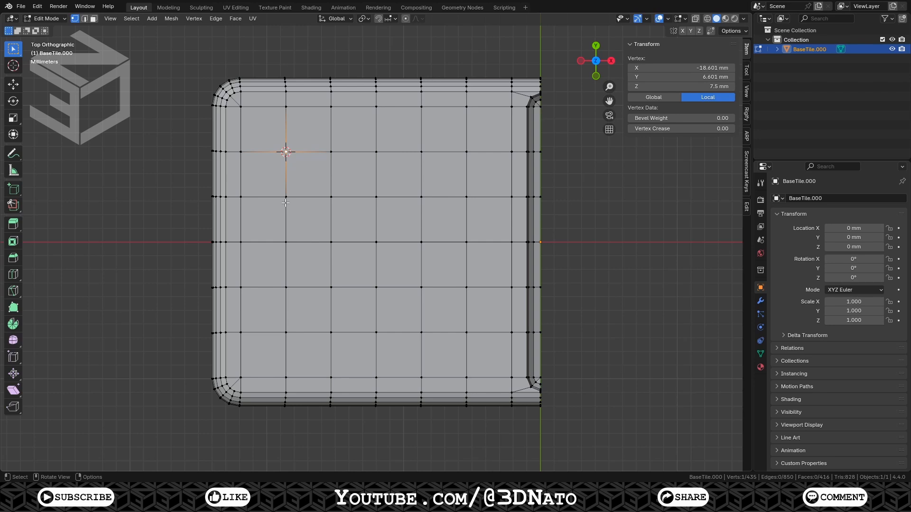
pyautogui.hotkey('shift', 'a')
pyautogui.click(286, 203)
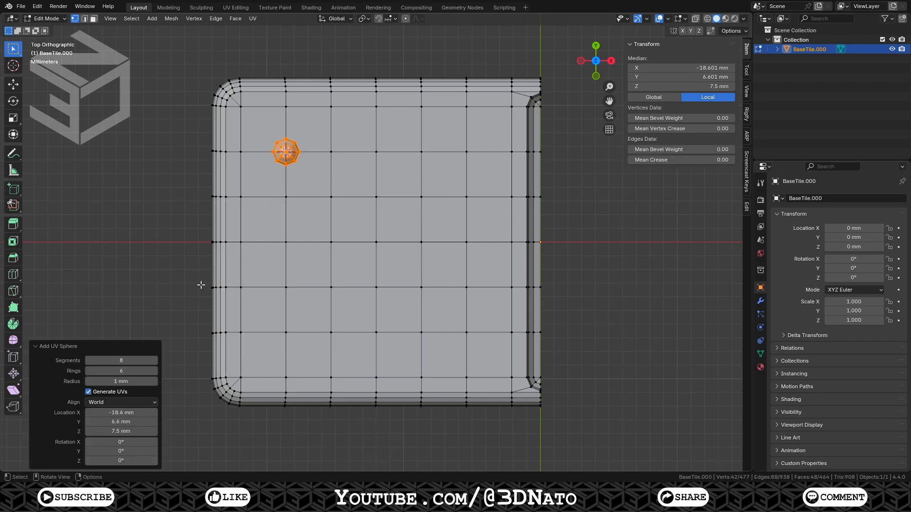
pyautogui.click(138, 382)
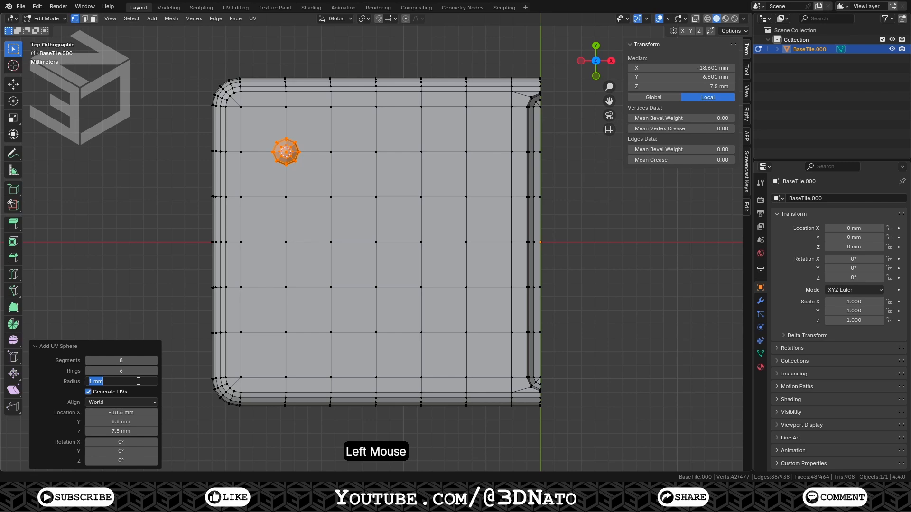
pyautogui.write('3')
pyautogui.press('Return')
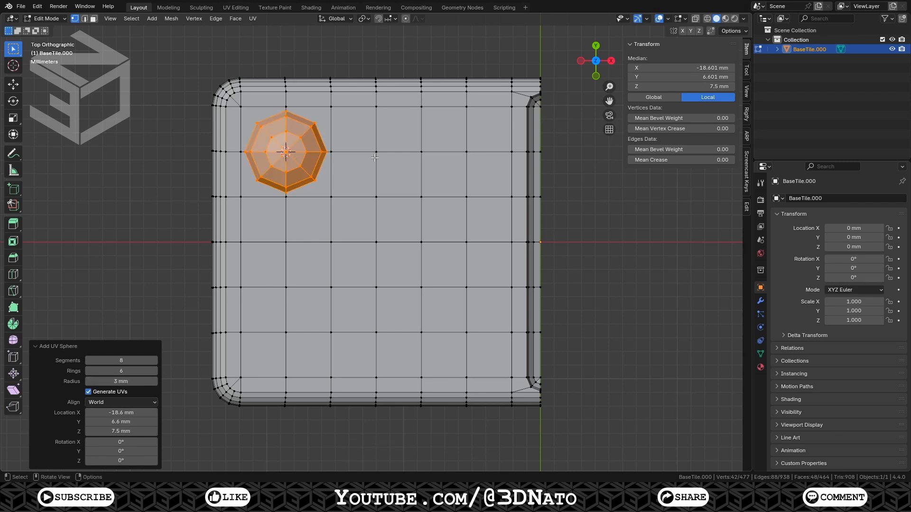
# Add two more 3 mm UV spheres centred on the top-middle and top-right grid vertices
pyautogui.hotkey('shift', 's')
pyautogui.click(373, 209)
pyautogui.hotkey('shift', 'a')
pyautogui.click(372, 208)
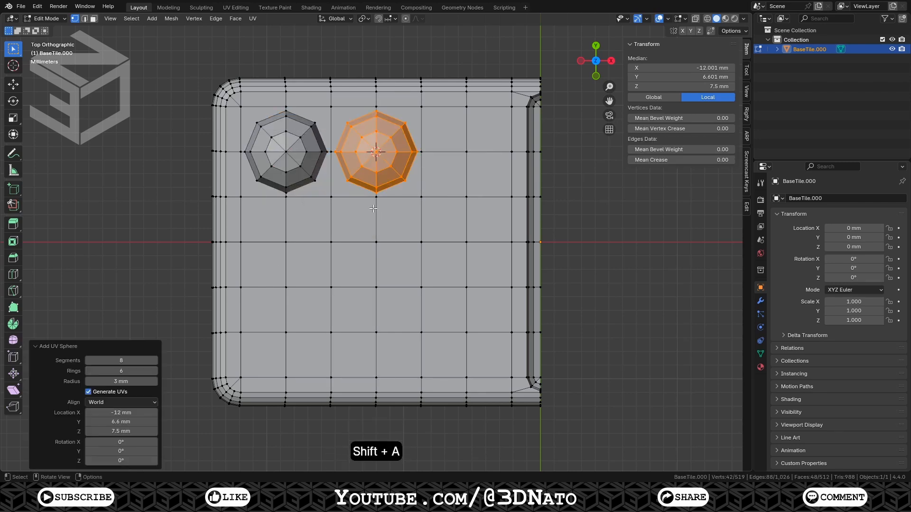
pyautogui.click(466, 152)
pyautogui.hotkey('shift', 's')
pyautogui.click(469, 210)
pyautogui.hotkey('shift', 'a')
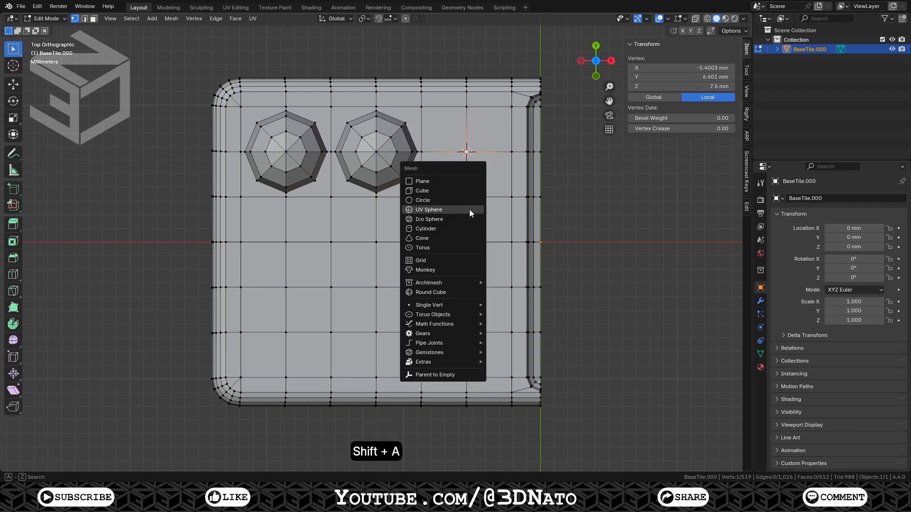
pyautogui.click(469, 210)
# Add 3 mm UV spheres centred on the middle grid vertex and the lower-left grid vertex
pyautogui.click(376, 242)
pyautogui.hotkey('shift', 's')
pyautogui.click(377, 300)
pyautogui.hotkey('shift', 'a')
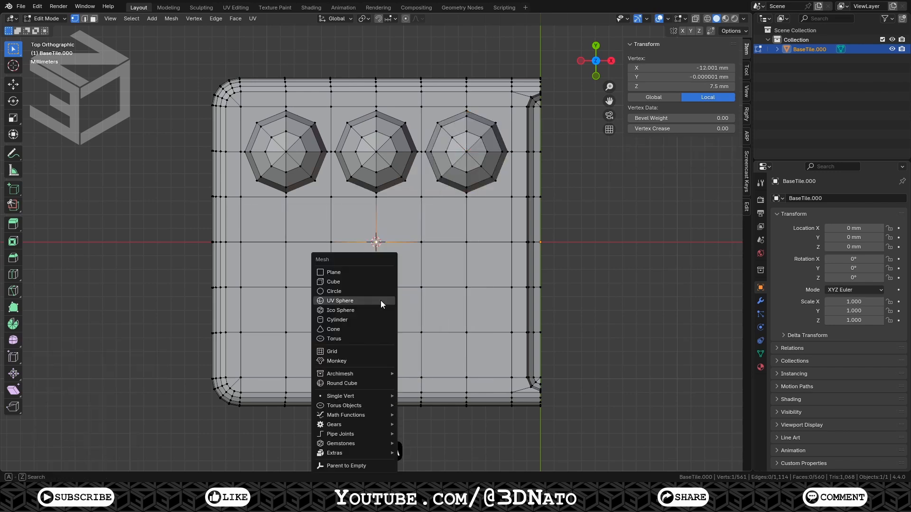
pyautogui.click(381, 301)
pyautogui.click(286, 332)
pyautogui.hotkey('shift', 's')
pyautogui.click(286, 388)
pyautogui.hotkey('shift', 'a')
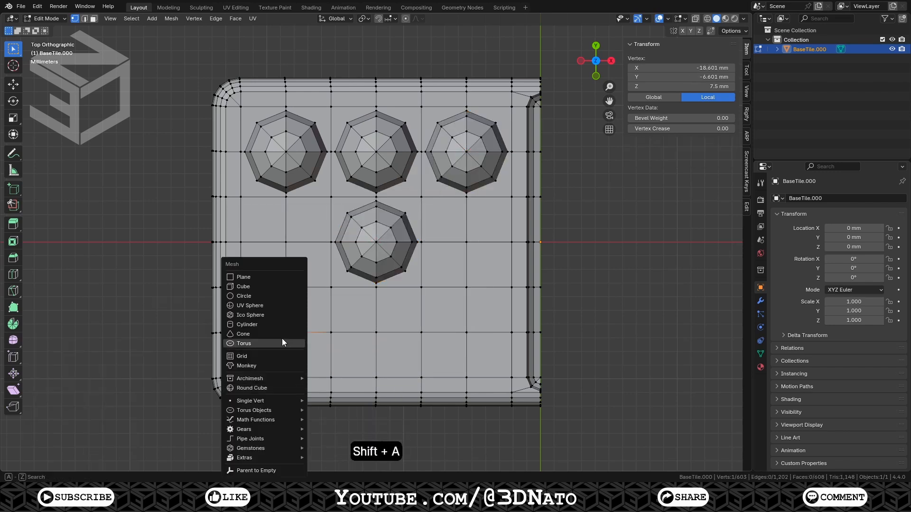
pyautogui.click(249, 305)
# Add 3 mm UV spheres centred on the lower-middle and lower-right grid vertices
pyautogui.click(377, 332)
pyautogui.hotkey('shift', 's')
pyautogui.click(374, 387)
pyautogui.hotkey('shift', 'a')
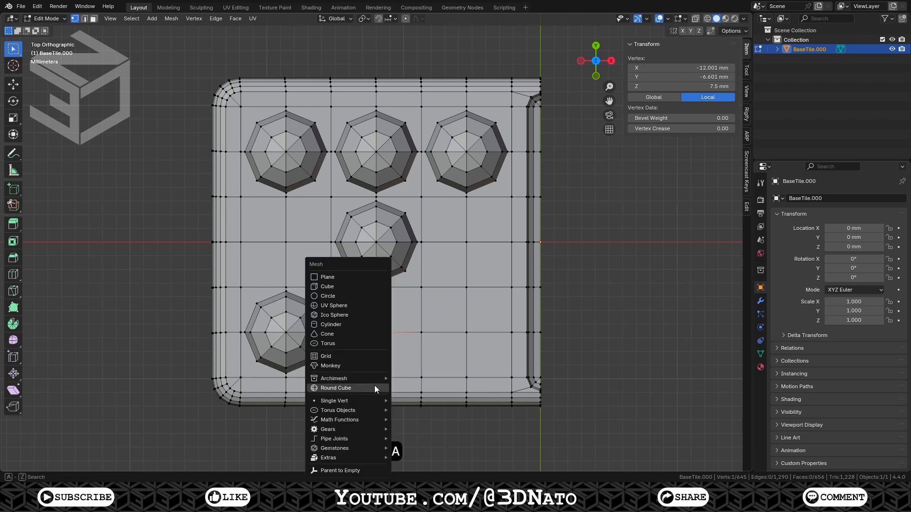
pyautogui.click(332, 305)
pyautogui.click(467, 332)
pyautogui.hotkey('shift', 's')
pyautogui.click(467, 388)
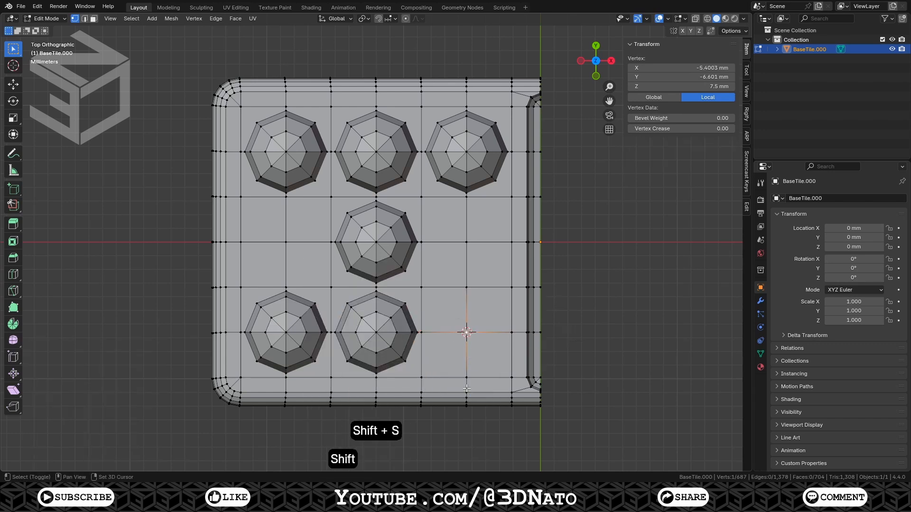
pyautogui.hotkey('shift', 'a')
pyautogui.click(444, 306)
# Return to Object Mode and switch the viewport to material preview shading
pyautogui.press('Tab')
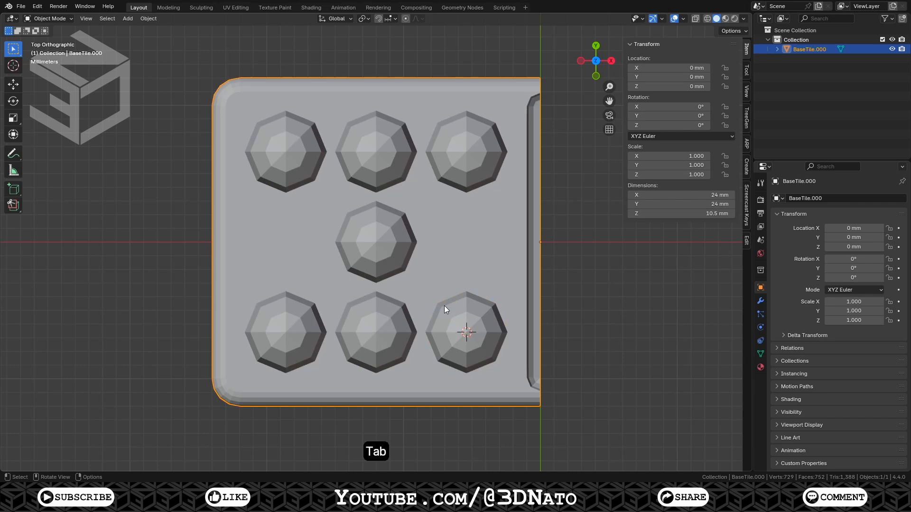
pyautogui.press('z')
pyautogui.click(447, 360)
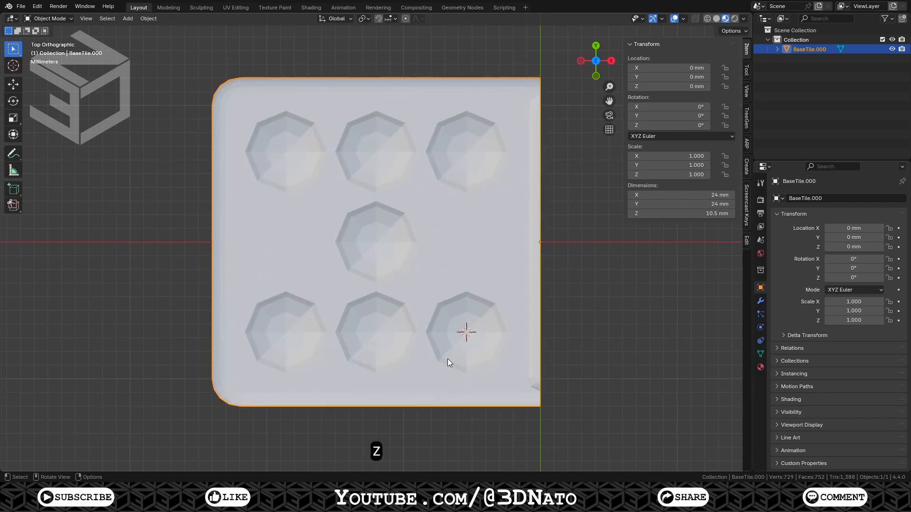
# Rename the tile's material to DominoWhite
pyautogui.click(759, 367)
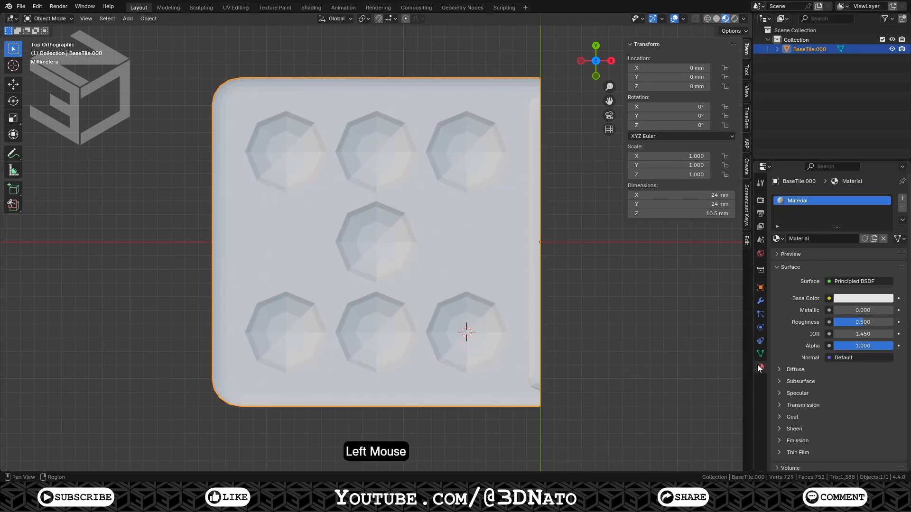
pyautogui.doubleClick(792, 202)
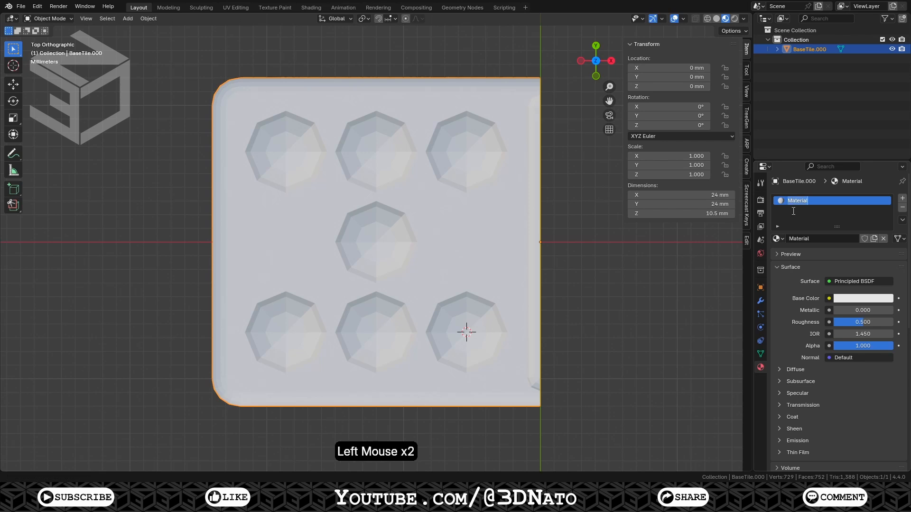
pyautogui.write('DominoWhite')
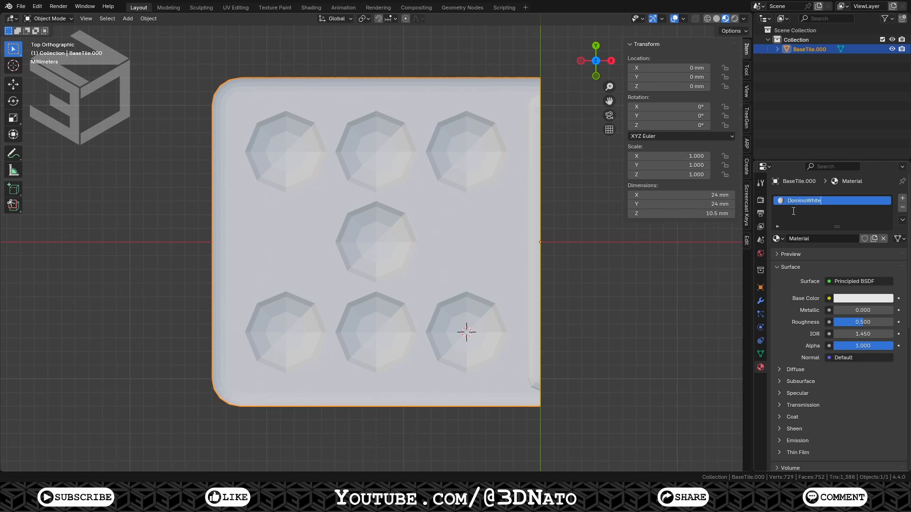
pyautogui.press('Return')
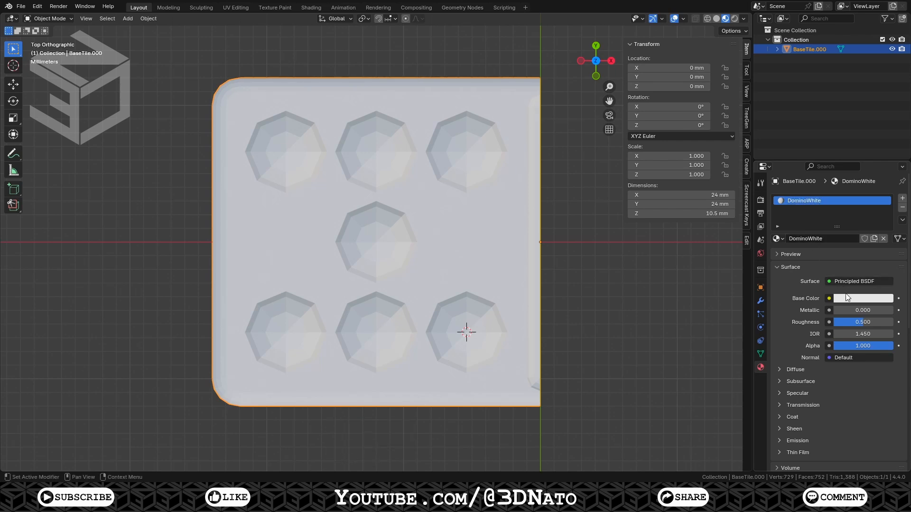
# Set the material's base colour hue to 0.2 and saturation to 0.2
pyautogui.click(847, 298)
pyautogui.click(838, 242)
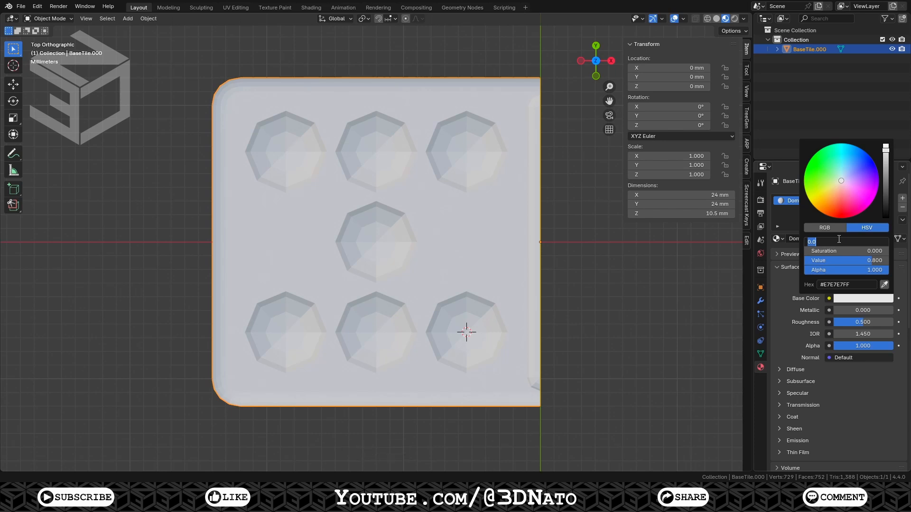
pyautogui.write('0.2')
pyautogui.press('Tab')
pyautogui.press('BackSpace')
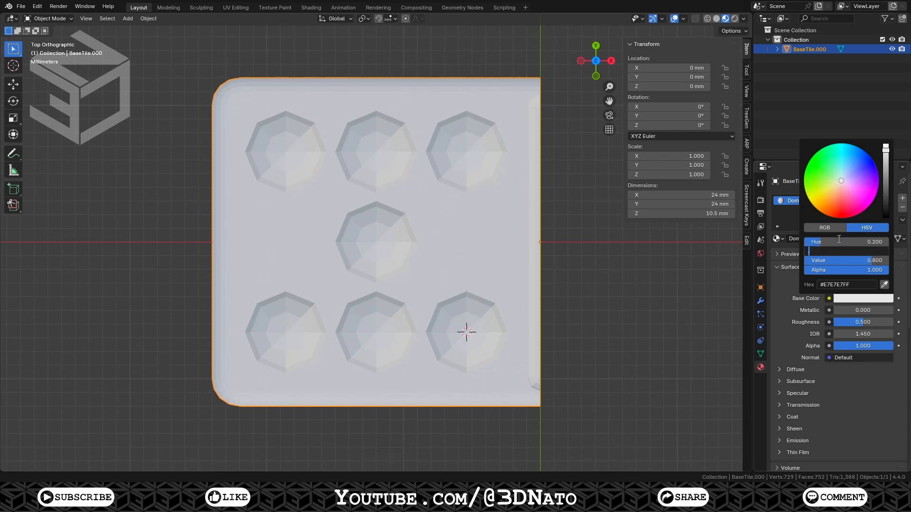
pyautogui.write('.2')
pyautogui.press('Return')
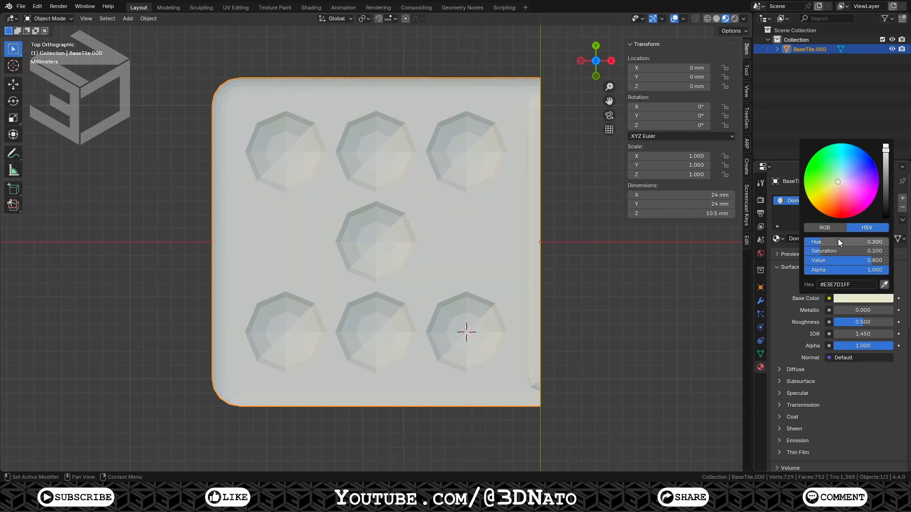
# Set the material's roughness to 0.1
pyautogui.click(847, 323)
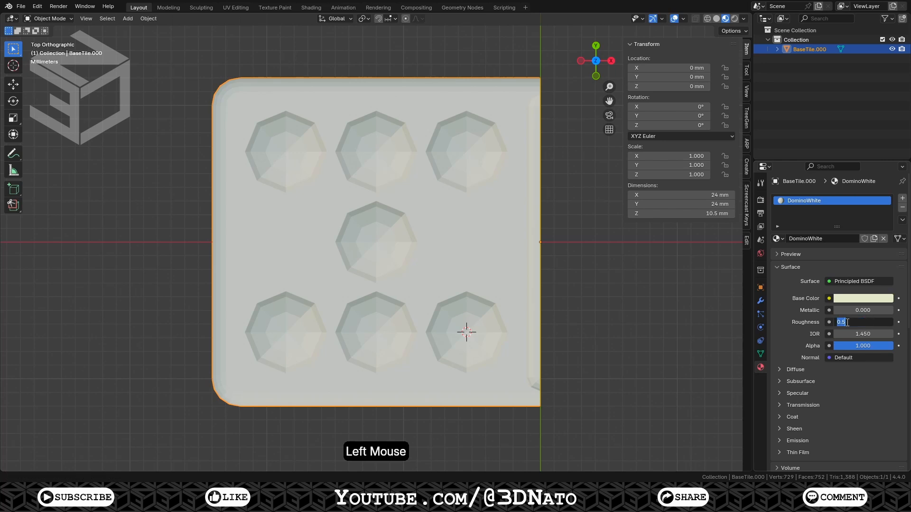
pyautogui.write('.1')
pyautogui.press('Return')
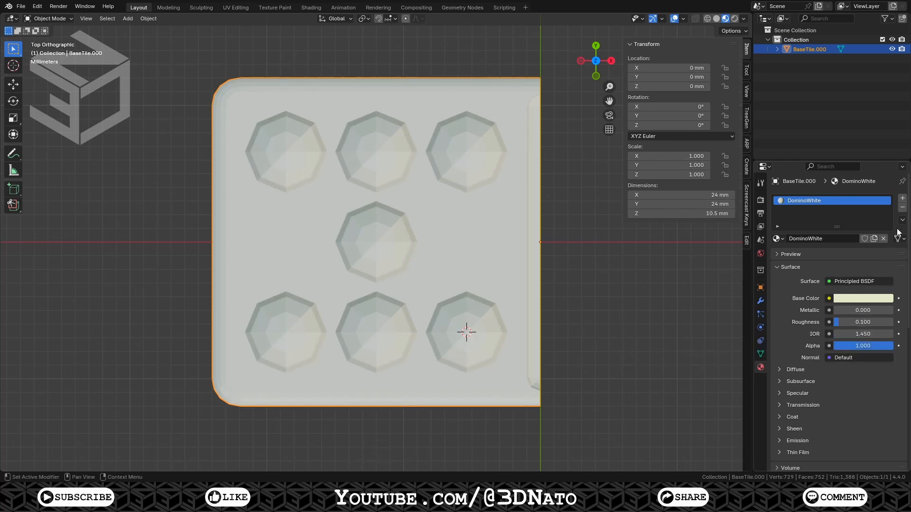
# Add a second material slot holding a single-user copy of DominoWhite, renamed DominoBlack
pyautogui.click(902, 199)
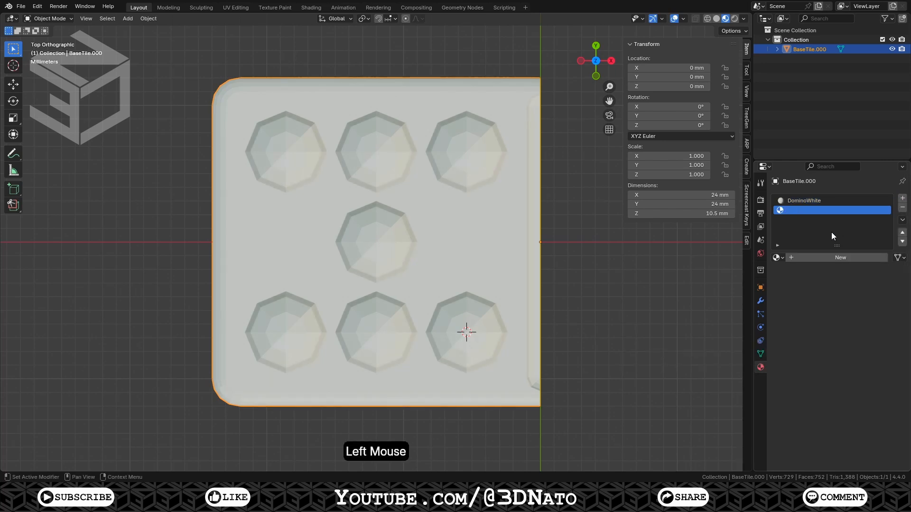
pyautogui.click(778, 257)
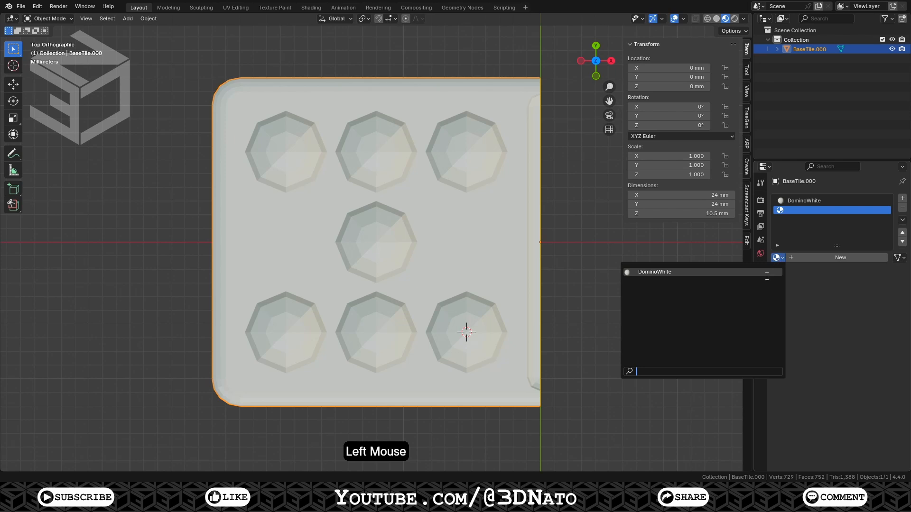
pyautogui.click(766, 273)
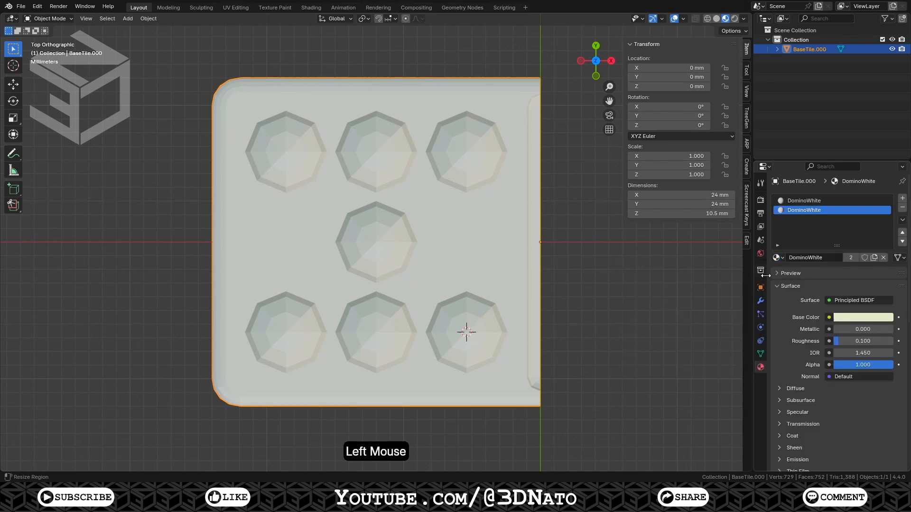
pyautogui.click(852, 257)
pyautogui.click(808, 259)
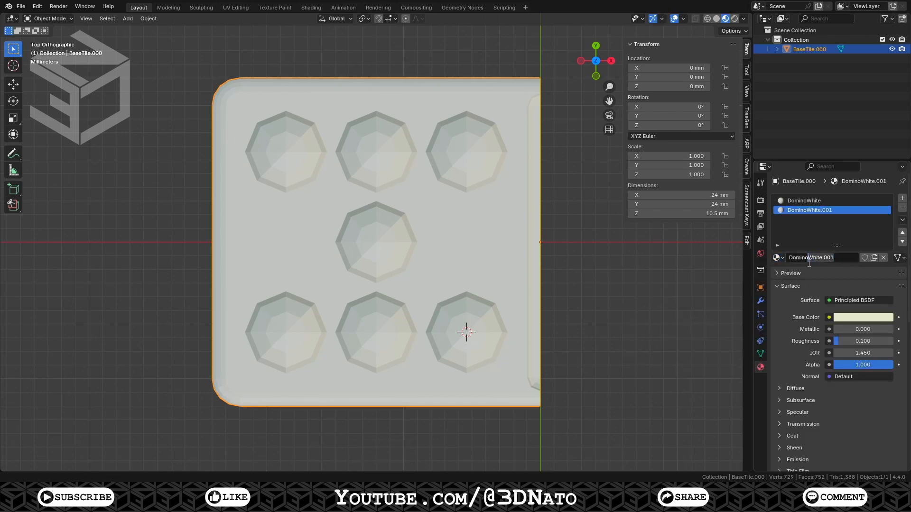
pyautogui.hotkey('shift', 'End')
pyautogui.write('Black')
pyautogui.press('Return')
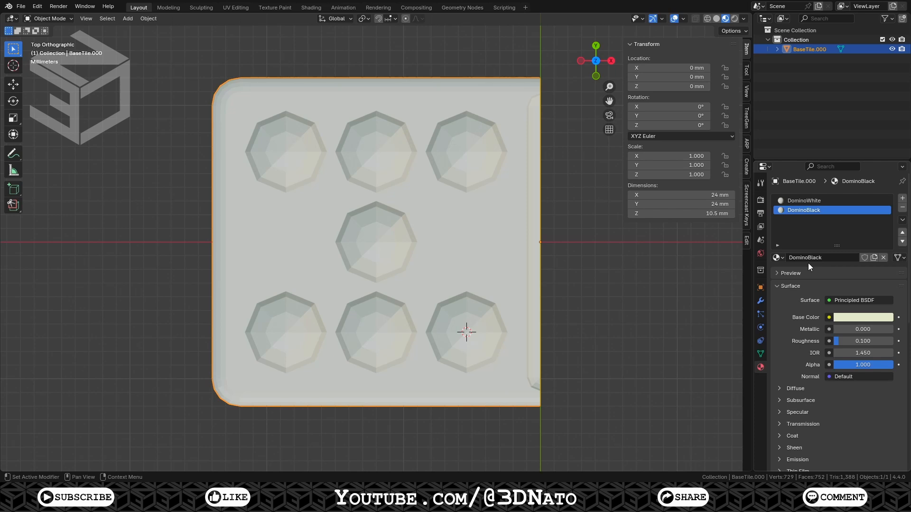
# Set DominoBlack's base colour to hue 0, saturation 0 and value 0.02
pyautogui.click(850, 317)
pyautogui.click(830, 261)
pyautogui.write('0')
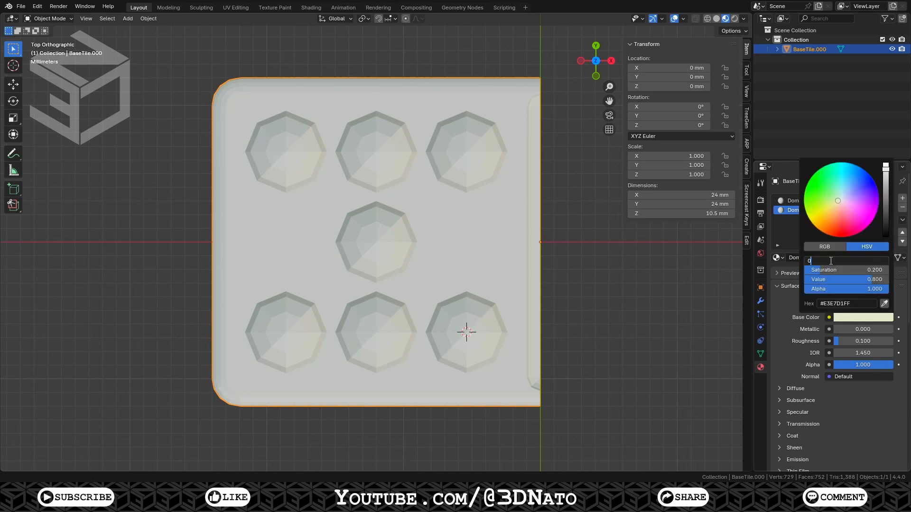
pyautogui.press('Tab')
pyautogui.write('0')
pyautogui.press('Tab')
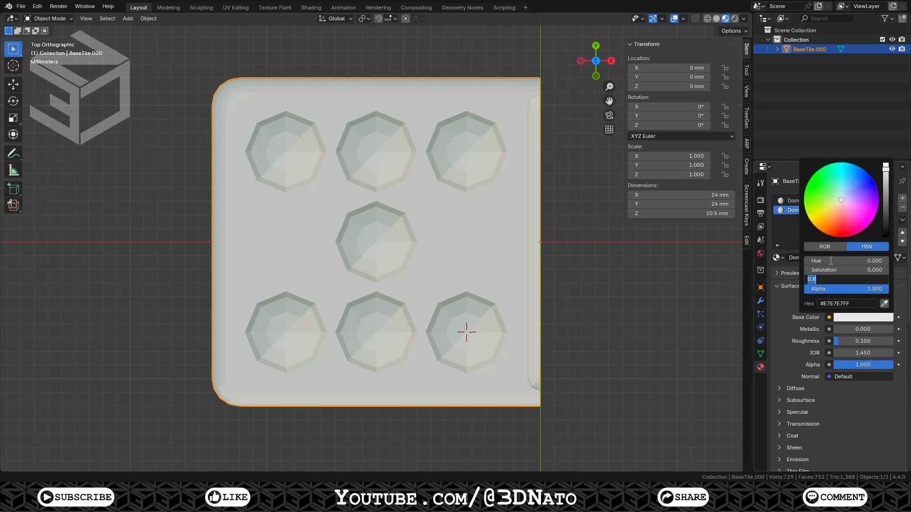
pyautogui.press('BackSpace')
pyautogui.write('.02')
pyautogui.press('Return')
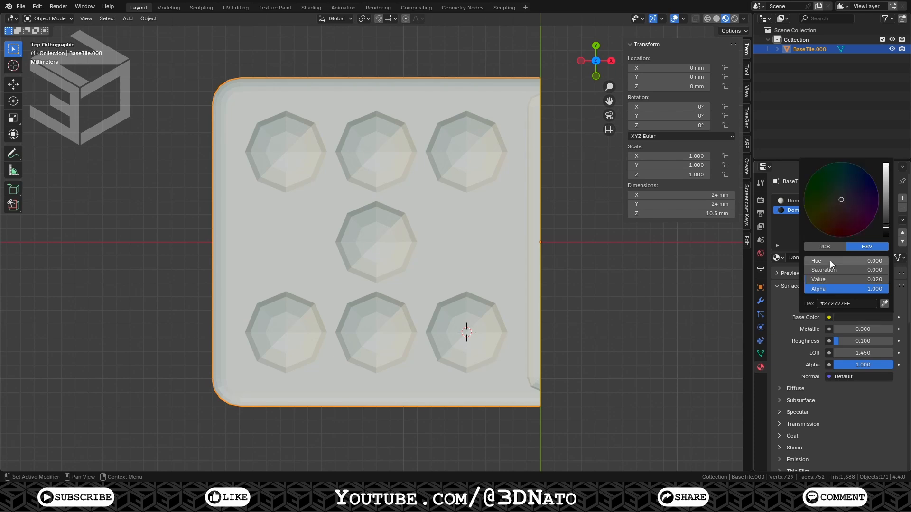
# Select all seven pip spheres and the edge groove faces, grow the selection, and assign DominoBlack to them
pyautogui.press('Tab')
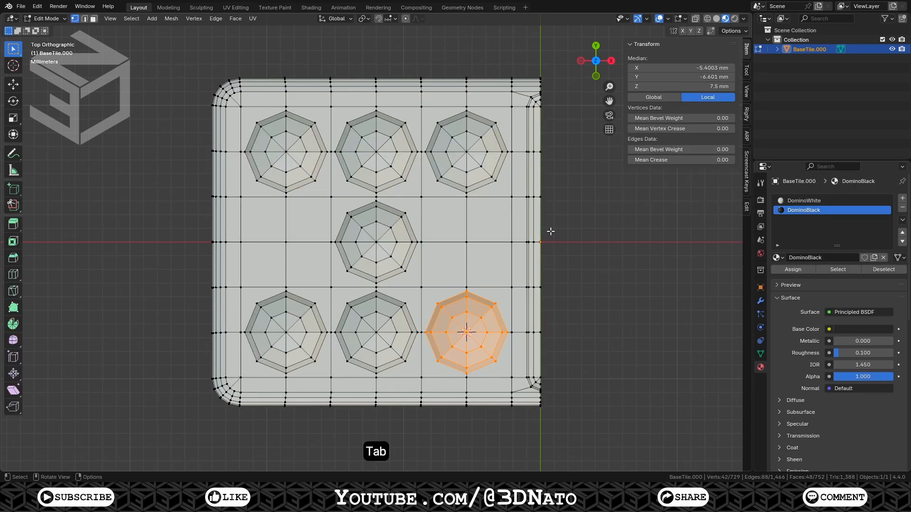
pyautogui.press('l')
pyautogui.press('l')
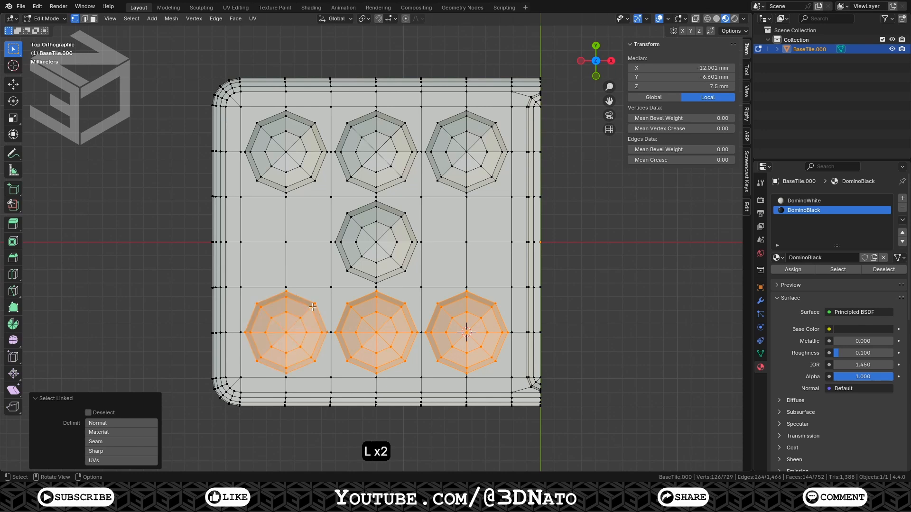
pyautogui.press('l')
pyautogui.press('l')
pyautogui.press('l')
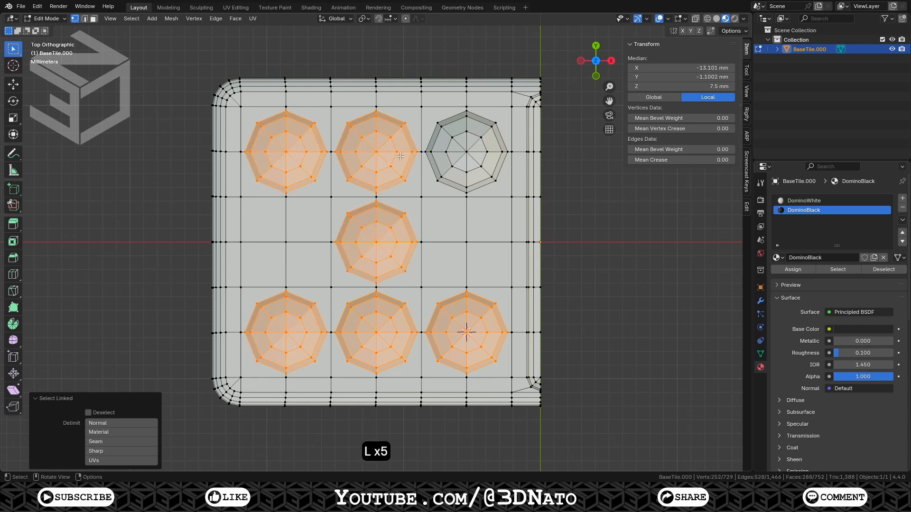
pyautogui.press('l')
pyautogui.keyDown('shift'); pyautogui.click(537, 113); pyautogui.keyUp('shift')
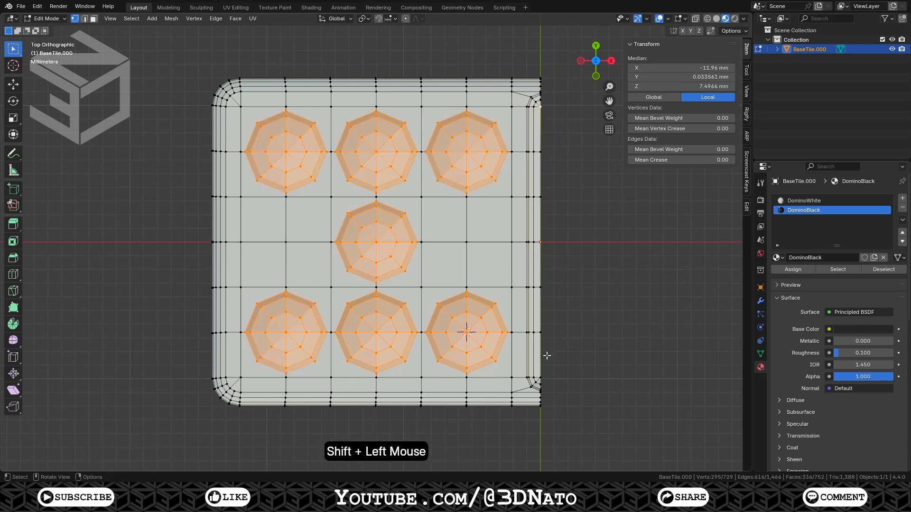
pyautogui.keyDown('ctrl'); pyautogui.click(544, 373); pyautogui.keyUp('ctrl')
pyautogui.press('ctrl+KP_Add')
pyautogui.press('ctrl+KP_Add')
pyautogui.press('ctrl+KP_Add')
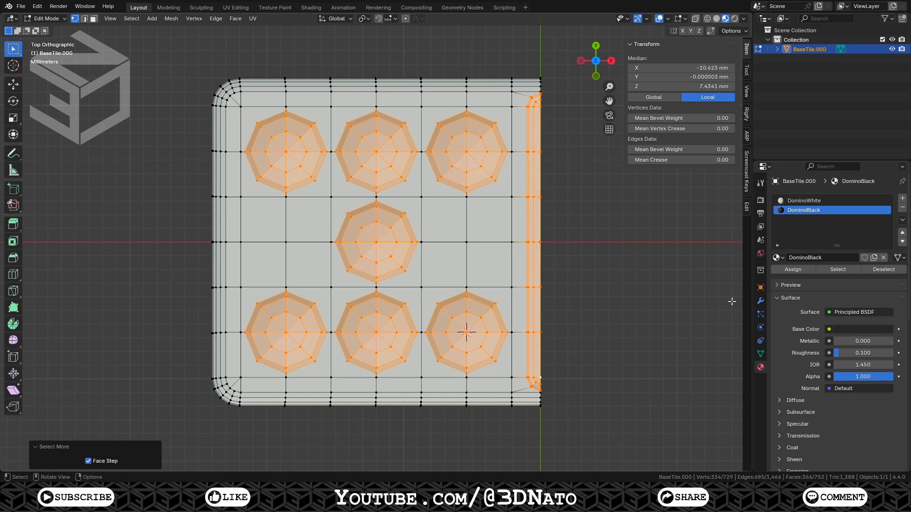
pyautogui.click(793, 269)
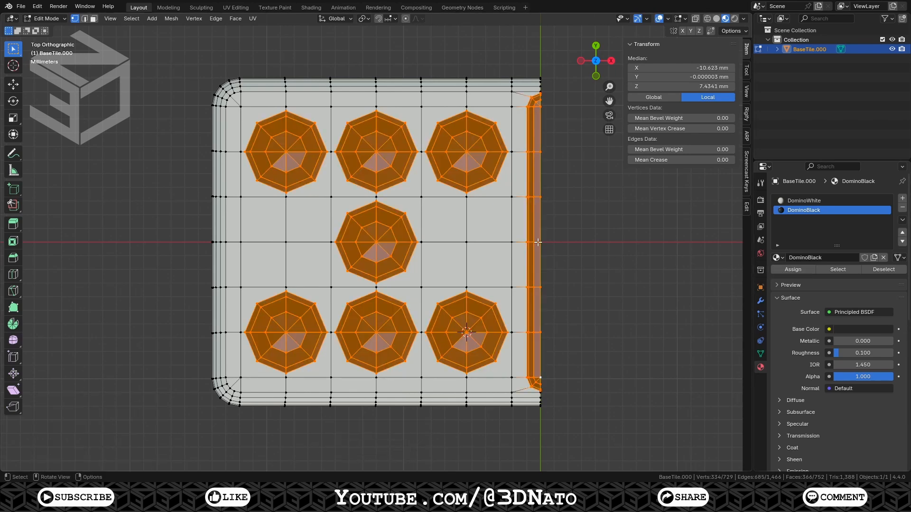
pyautogui.press('Tab')
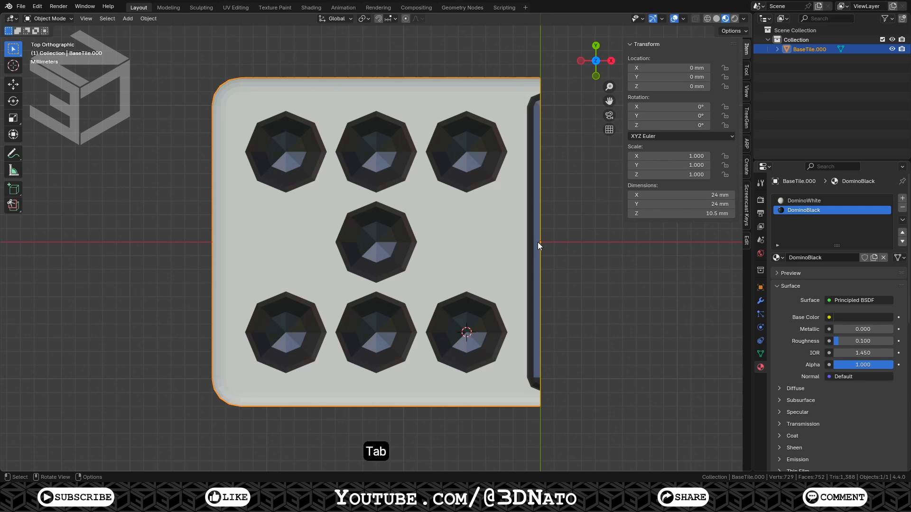
# Duplicate the tile repeatedly, spacing each copy 30 mm apart along Y, to make seven tiles
pyautogui.keyDown('ctrl'); pyautogui.moveTo(538, 243); pyautogui.dragTo(567, 22, button='middle'); pyautogui.keyUp('ctrl')
pyautogui.keyDown('shift'); pyautogui.moveTo(497, 121); pyautogui.dragTo(498, 306, button='middle'); pyautogui.keyUp('shift')
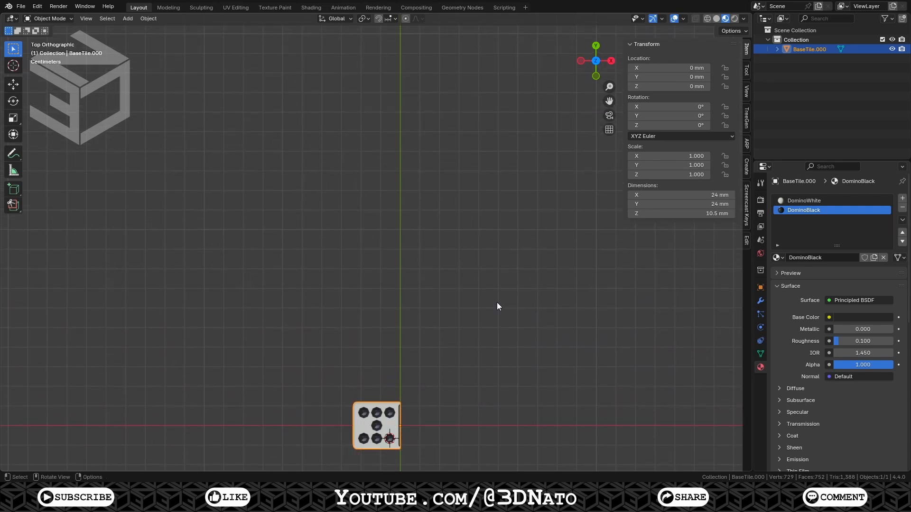
pyautogui.hotkey('shift', 'd')
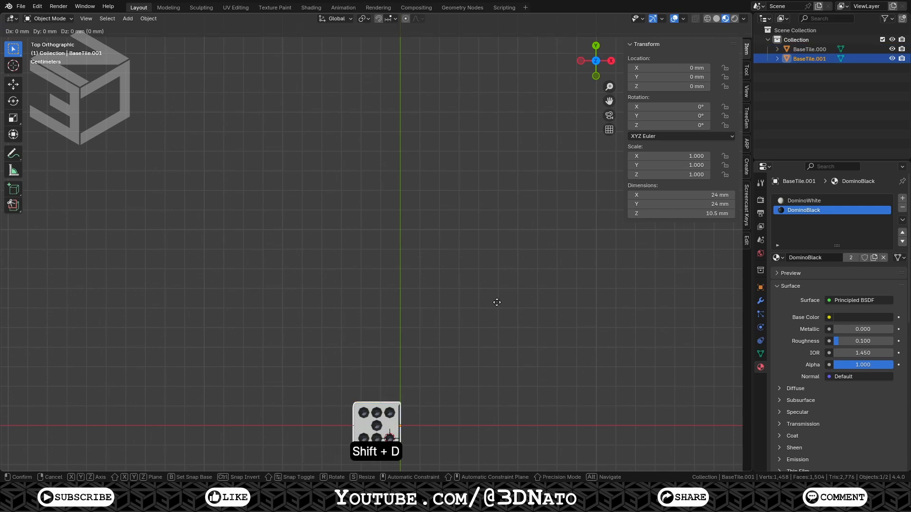
pyautogui.press('y')
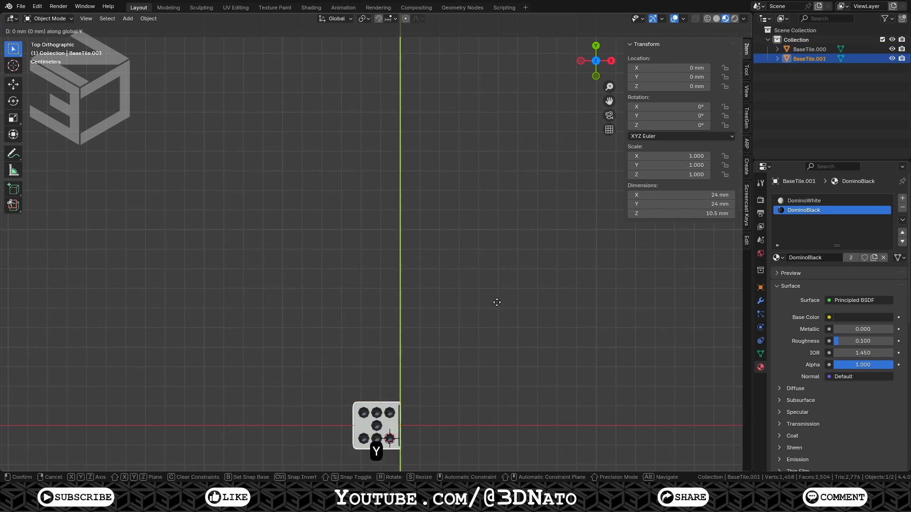
pyautogui.write('30')
pyautogui.press('KP_Enter')
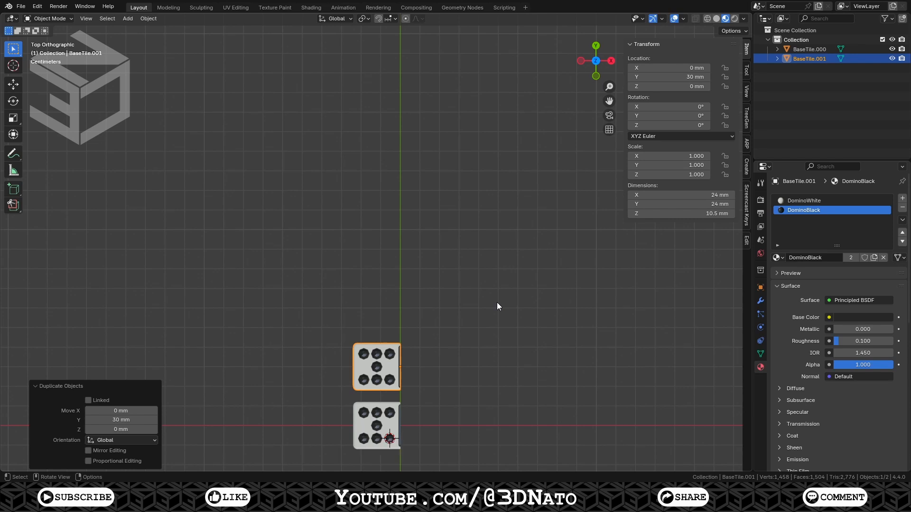
pyautogui.hotkey('shift', 'r')
pyautogui.hotkey('shift', 'r')
pyautogui.hotkey('shift', 'r')
pyautogui.hotkey('shift', 'r')
pyautogui.hotkey('shift', 'r')
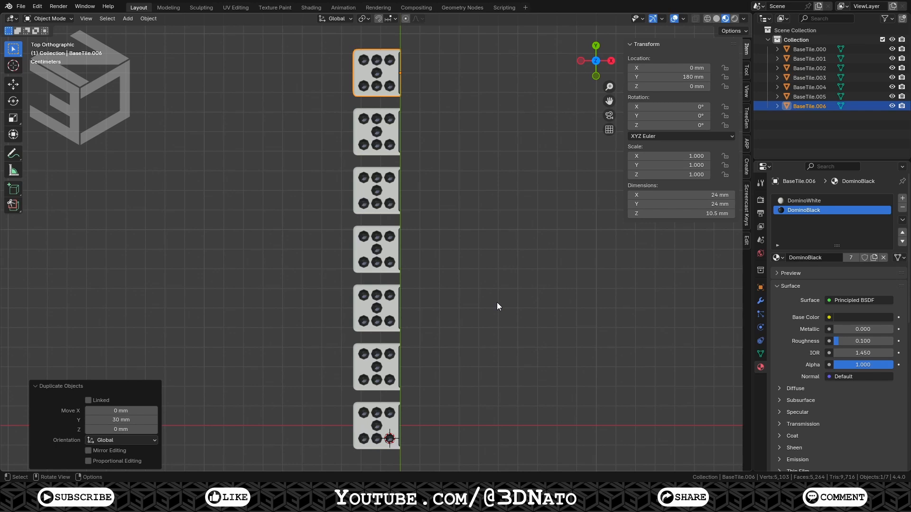
# On the last tile, select all seven pip spheres and delete their vertices
pyautogui.press('KP_Decimal')
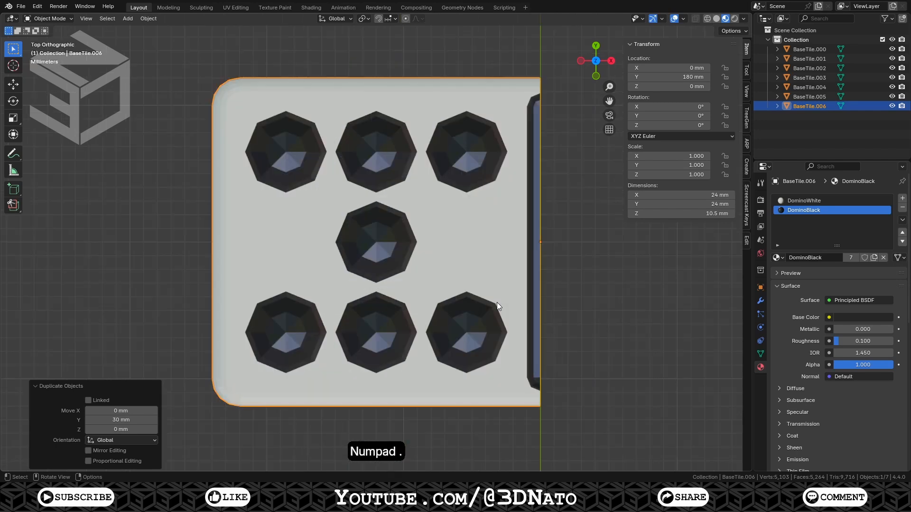
pyautogui.press('Tab')
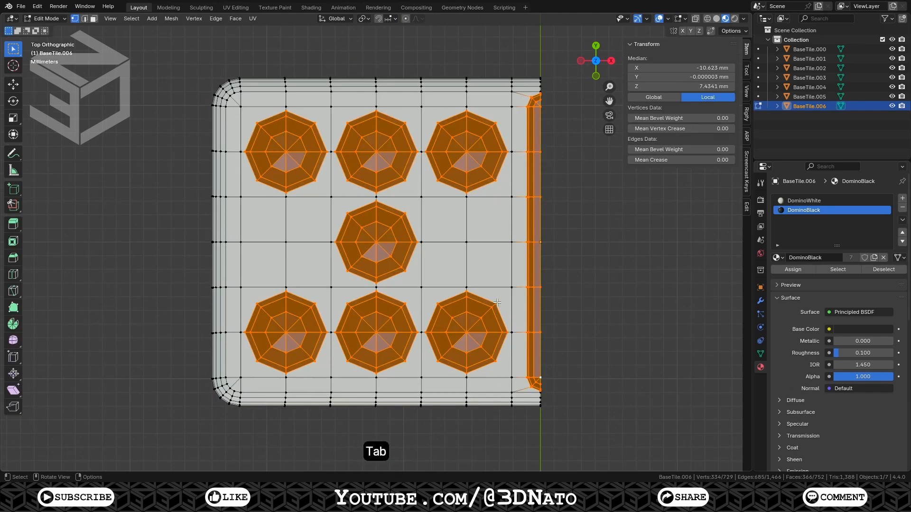
pyautogui.click(286, 332)
pyautogui.keyDown('shift'); pyautogui.click(376, 332); pyautogui.keyUp('shift')
pyautogui.keyDown('shift'); pyautogui.click(466, 332); pyautogui.keyUp('shift')
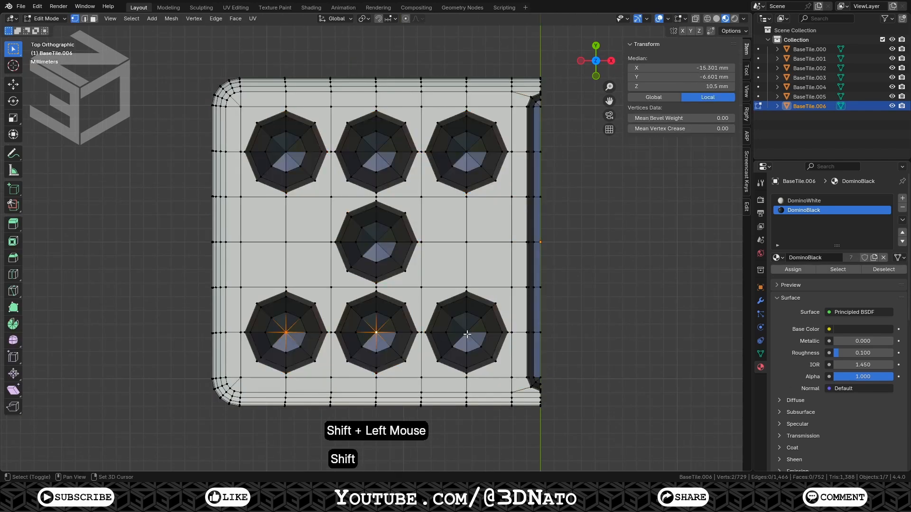
pyautogui.keyDown('shift'); pyautogui.click(467, 152); pyautogui.keyUp('shift')
pyautogui.keyDown('shift'); pyautogui.click(376, 152); pyautogui.keyUp('shift')
pyautogui.keyDown('shift'); pyautogui.click(286, 152); pyautogui.keyUp('shift')
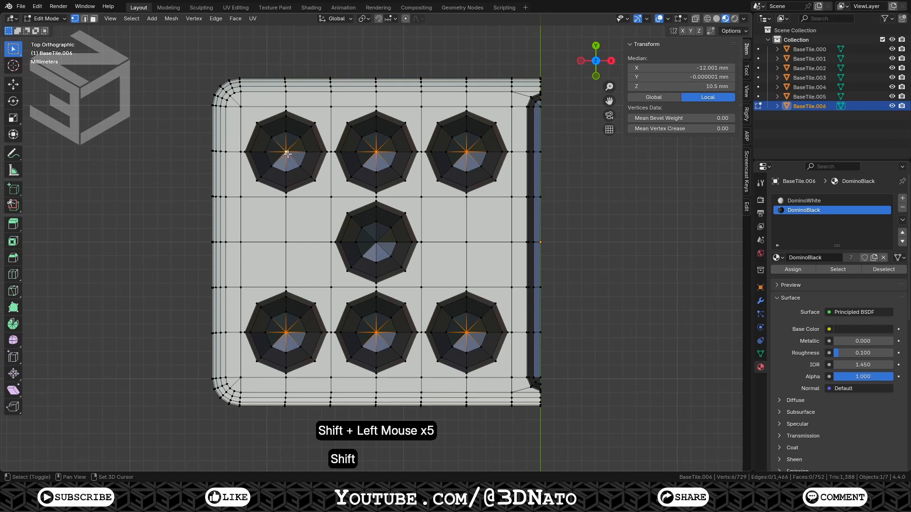
pyautogui.press('ctrl+KP_Add')
pyautogui.press('ctrl+KP_Add')
pyautogui.press('ctrl+KP_Add')
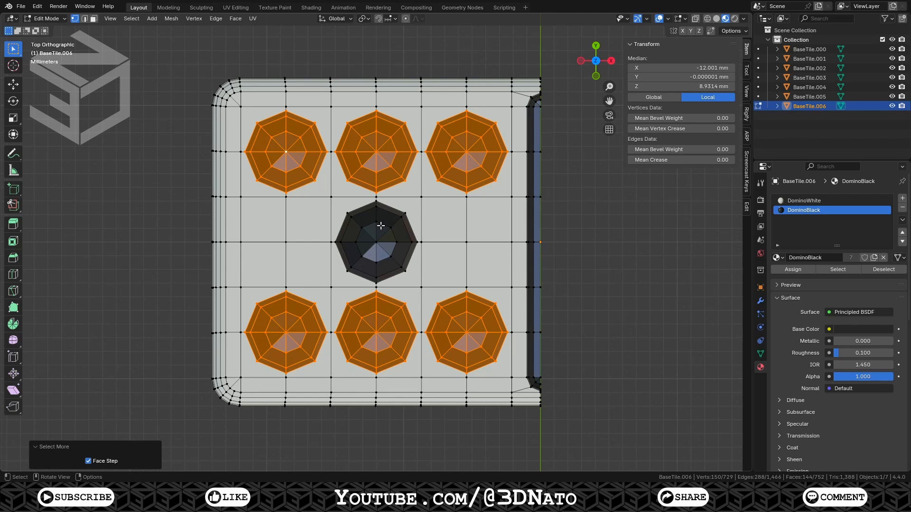
pyautogui.press('l')
pyautogui.press('x')
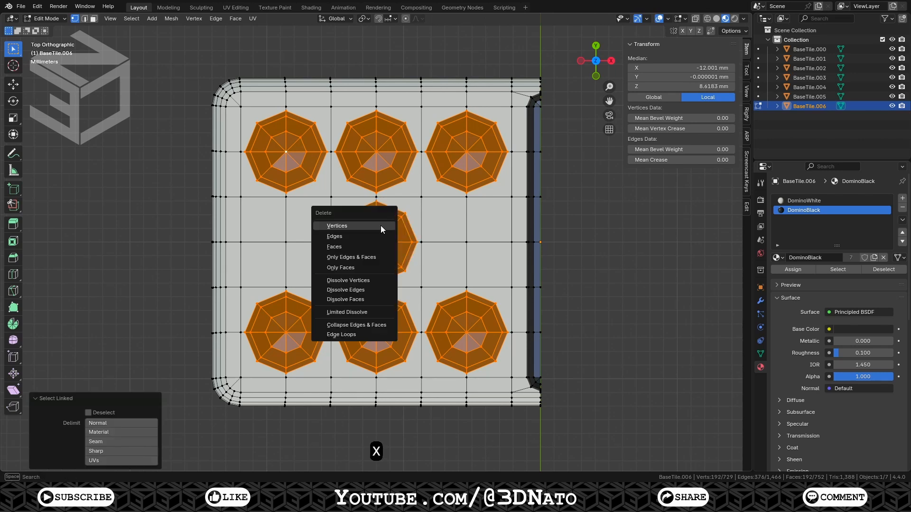
pyautogui.click(380, 244)
# Delete the faces around the top-left, top-right and bottom-middle pip positions of that tile
pyautogui.click(289, 156)
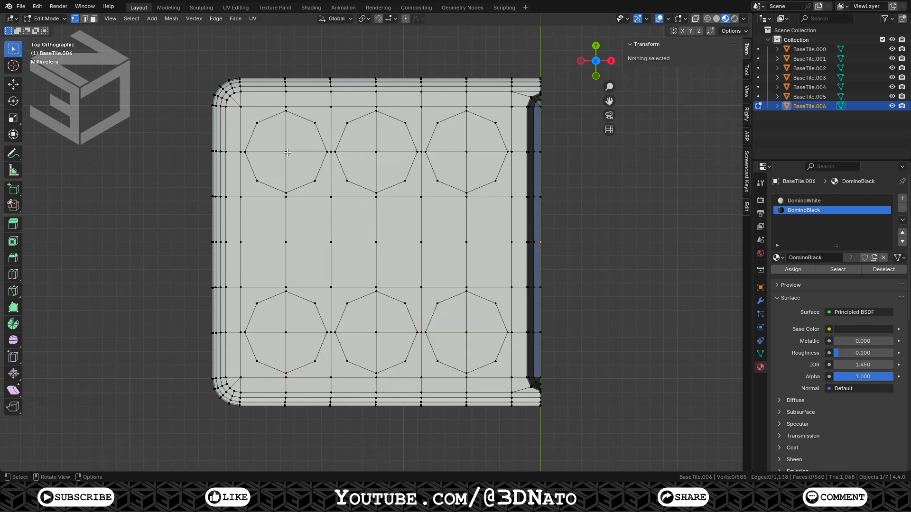
pyautogui.keyDown('shift'); pyautogui.click(376, 332); pyautogui.keyUp('shift')
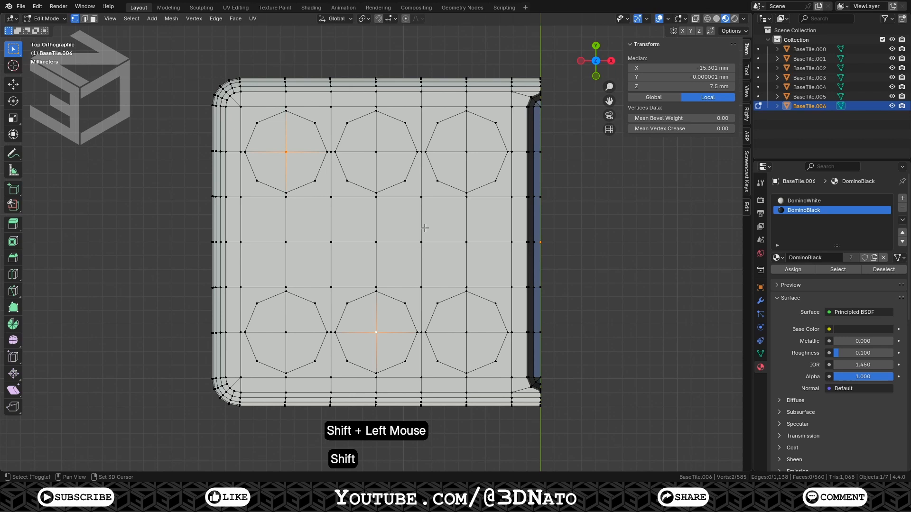
pyautogui.keyDown('shift'); pyautogui.click(467, 152); pyautogui.keyUp('shift')
pyautogui.press('ctrl+KP_Add')
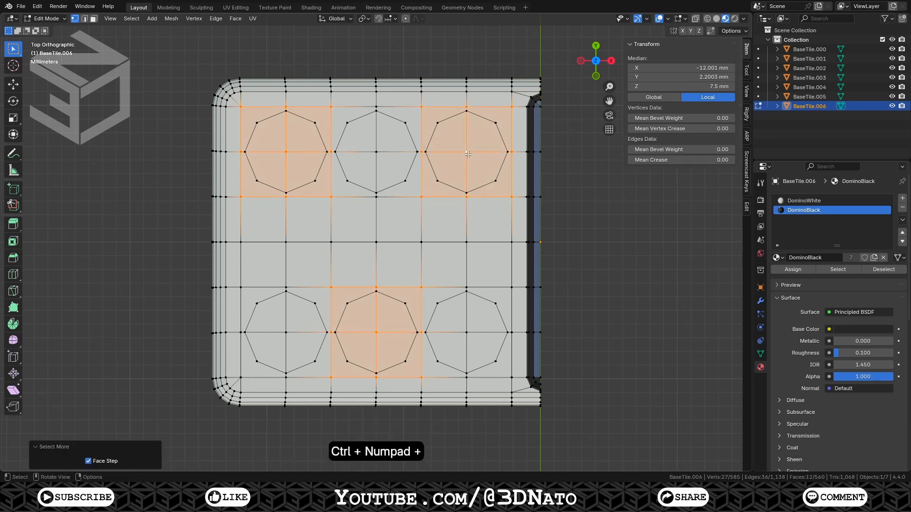
pyautogui.press('x')
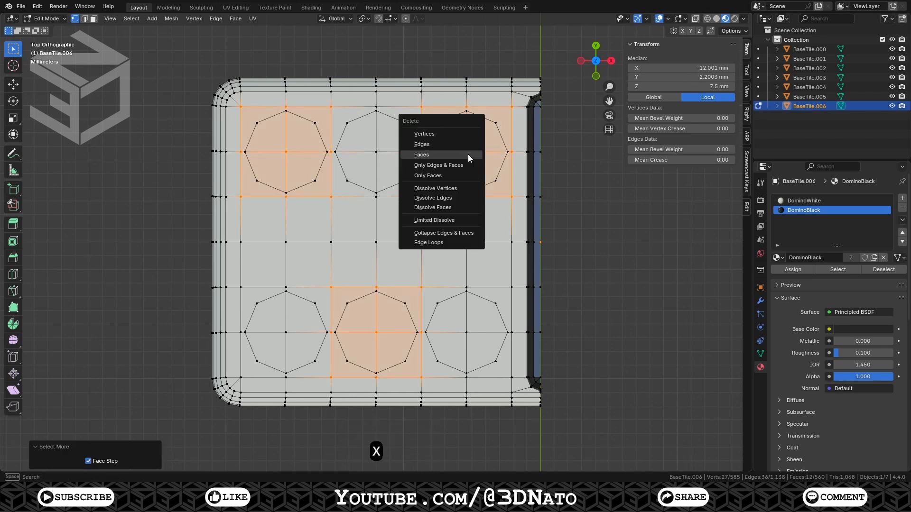
pyautogui.click(468, 155)
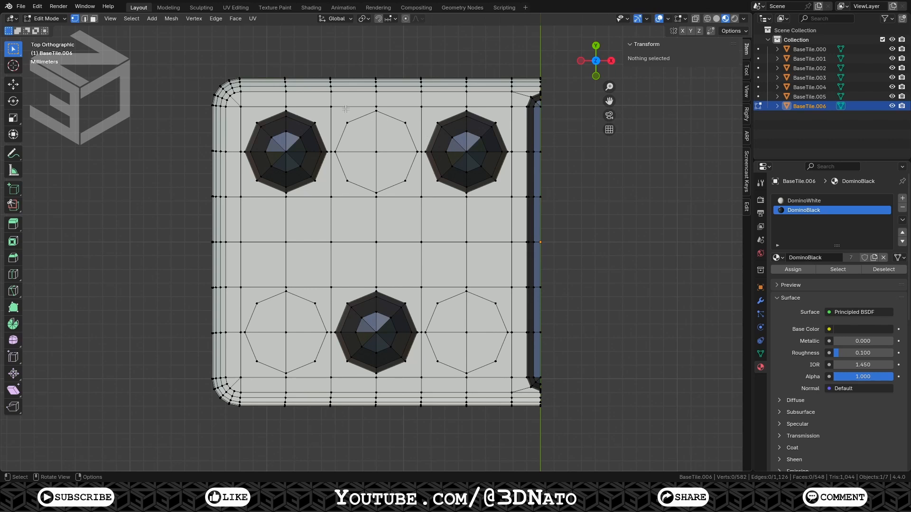
# On the six-pip tile, bridge the top-left, top-right and bottom-middle pip rims to their surrounding square holes with LoopTools Bridge
pyautogui.keyDown('alt'); pyautogui.click(321, 106); pyautogui.keyUp('alt')
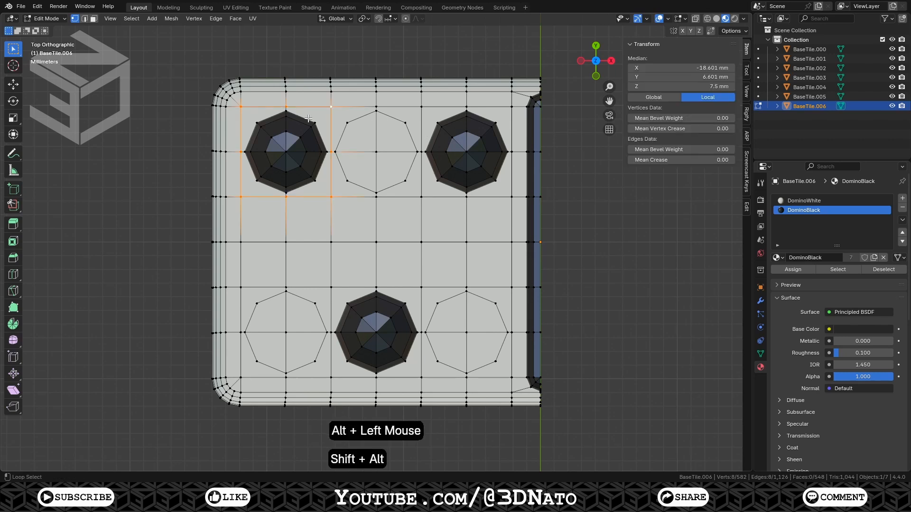
pyautogui.keyDown('alt'); pyautogui.keyDown('shift'); pyautogui.click(309, 118); pyautogui.keyUp('shift'); pyautogui.keyUp('alt')
pyautogui.rightClick(308, 118)
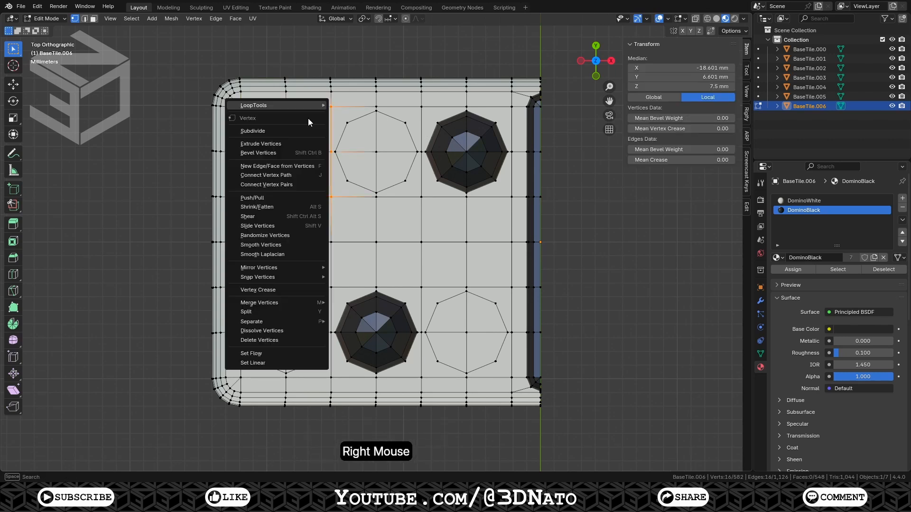
pyautogui.moveTo(306, 105)
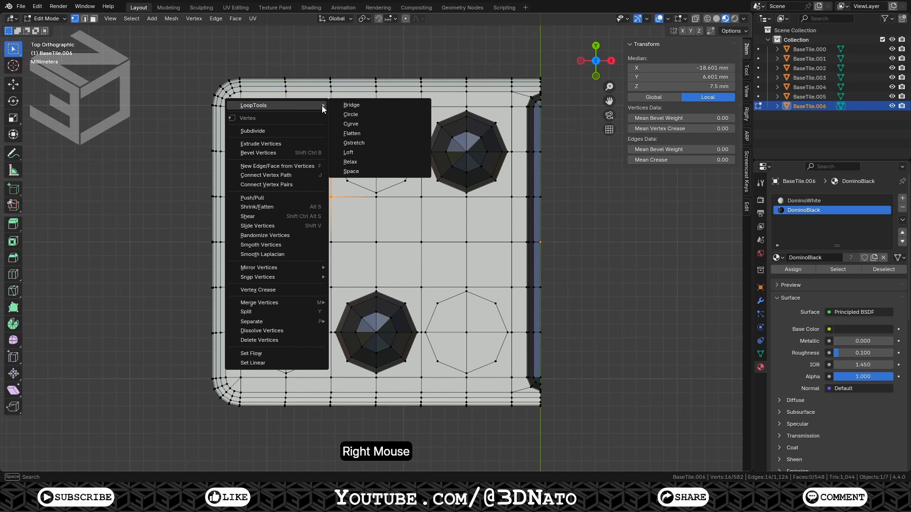
pyautogui.click(341, 104)
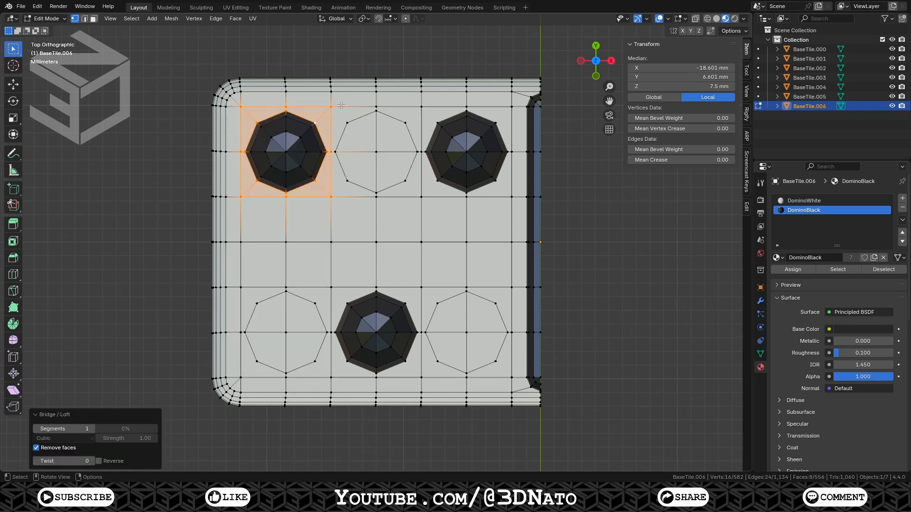
pyautogui.keyDown('alt'); pyautogui.click(440, 106); pyautogui.keyUp('alt')
pyautogui.keyDown('alt'); pyautogui.keyDown('shift'); pyautogui.click(448, 117); pyautogui.keyUp('shift'); pyautogui.keyUp('alt')
pyautogui.rightClick(447, 117)
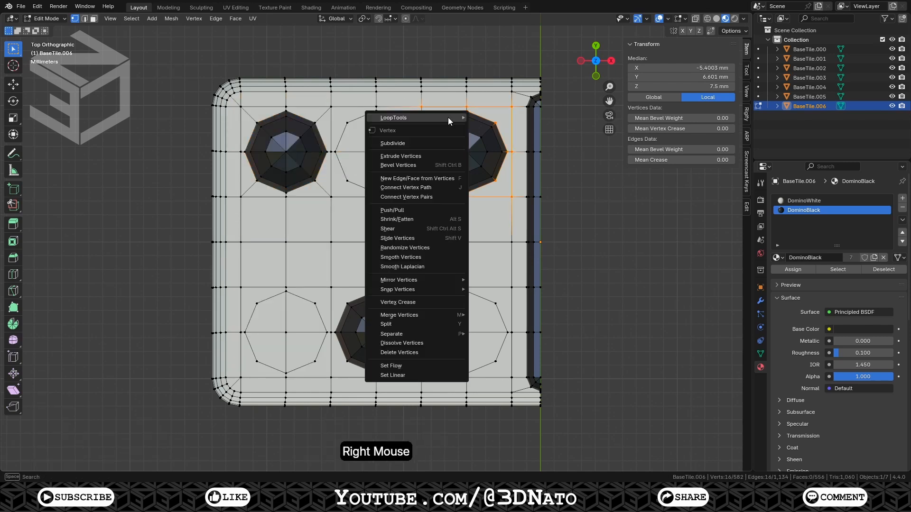
pyautogui.moveTo(447, 118)
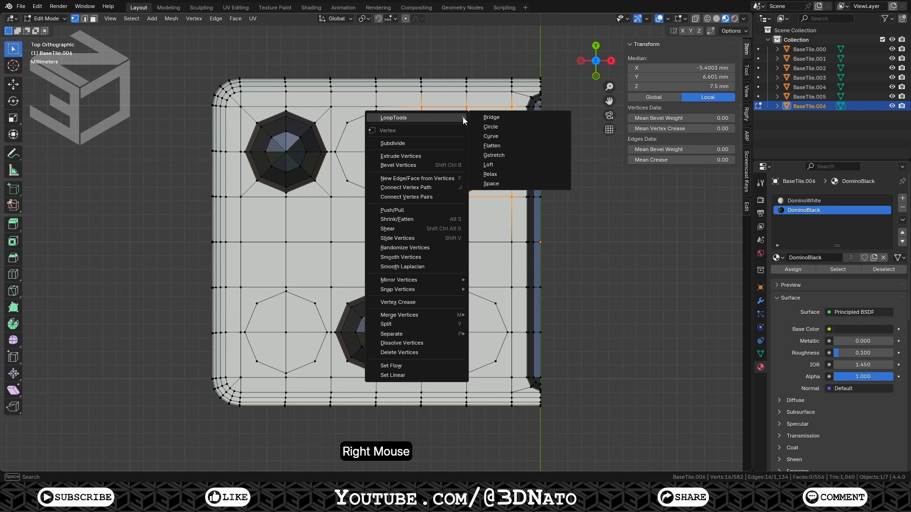
pyautogui.click(481, 119)
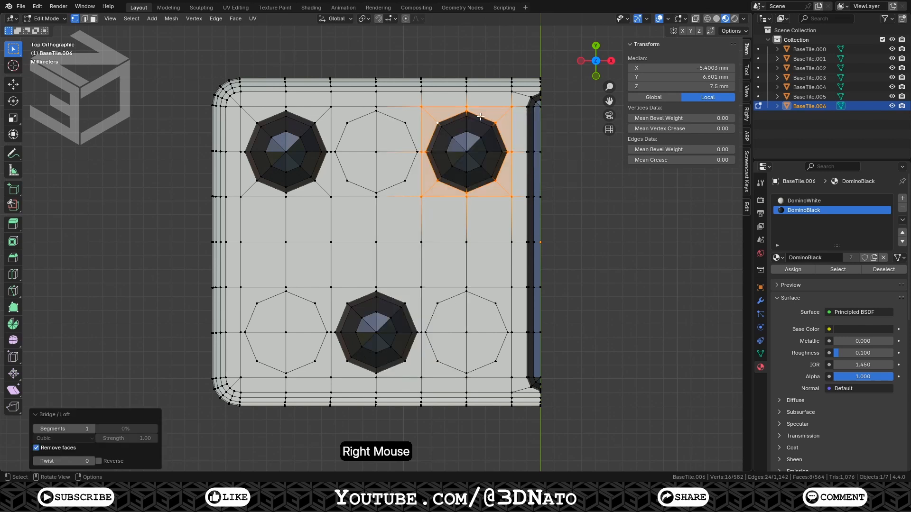
pyautogui.keyDown('alt'); pyautogui.click(404, 286); pyautogui.keyUp('alt')
pyautogui.keyDown('alt'); pyautogui.keyDown('shift'); pyautogui.click(396, 299); pyautogui.keyUp('shift'); pyautogui.keyUp('alt')
pyautogui.rightClick(397, 299)
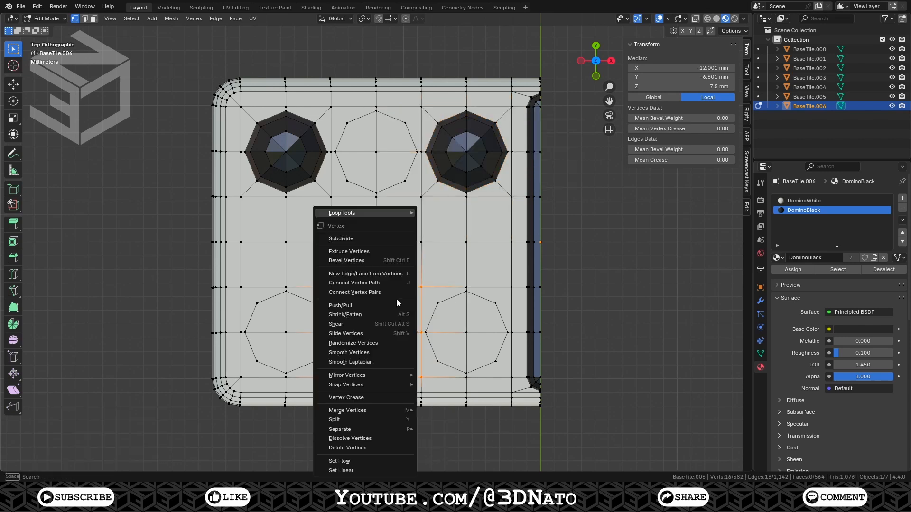
pyautogui.moveTo(391, 212)
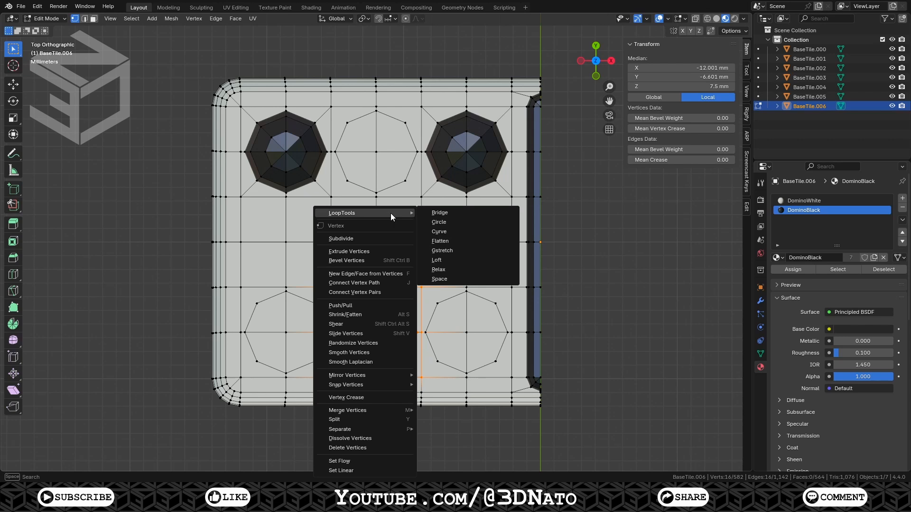
pyautogui.click(448, 214)
# Delete the centre vertices covering the top-middle, bottom-left and bottom-right pip positions
pyautogui.click(378, 153)
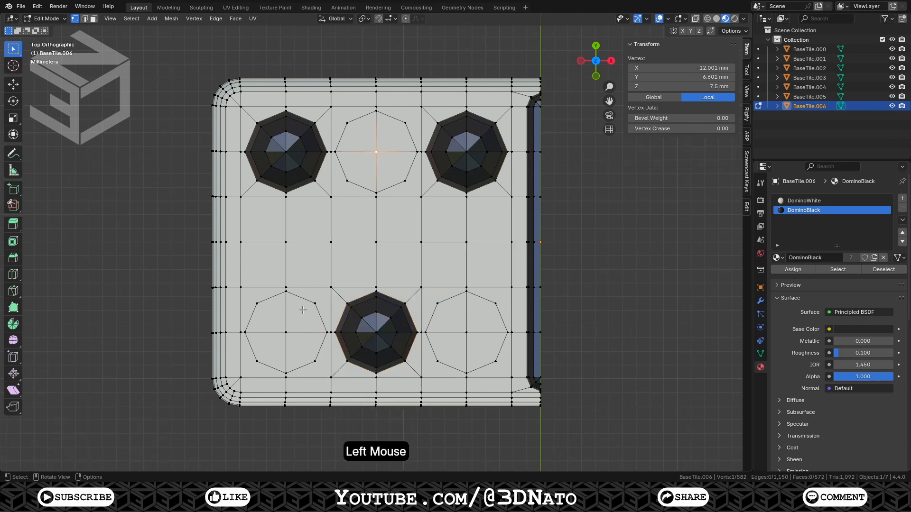
pyautogui.keyDown('shift'); pyautogui.click(286, 332); pyautogui.keyUp('shift')
pyautogui.keyDown('shift'); pyautogui.click(466, 333); pyautogui.keyUp('shift')
pyautogui.press('x')
pyautogui.click(461, 315)
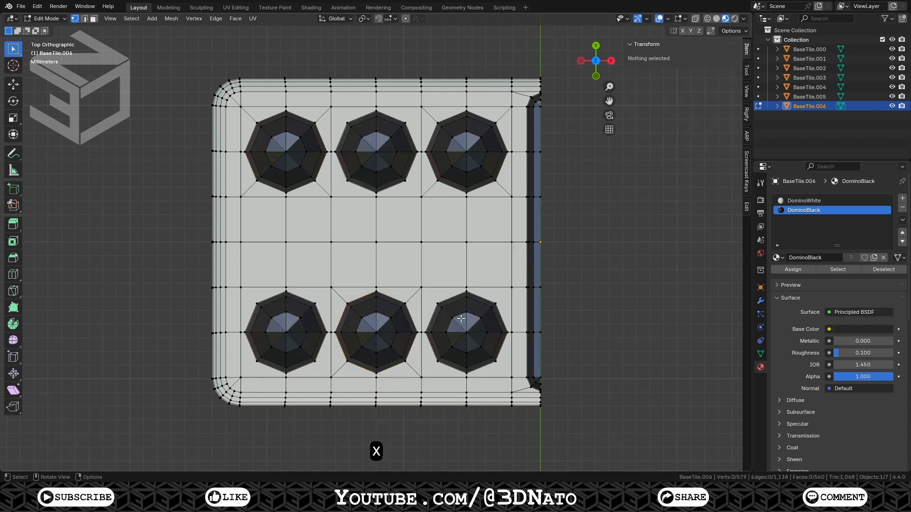
# Bridge the bottom-right, bottom-left and top-middle pip rims to their surrounding holes with LoopTools Bridge
pyautogui.keyDown('alt'); pyautogui.click(449, 287); pyautogui.keyUp('alt')
pyautogui.keyDown('alt'); pyautogui.keyDown('shift'); pyautogui.click(448, 297); pyautogui.keyUp('shift'); pyautogui.keyUp('alt')
pyautogui.rightClick(449, 295)
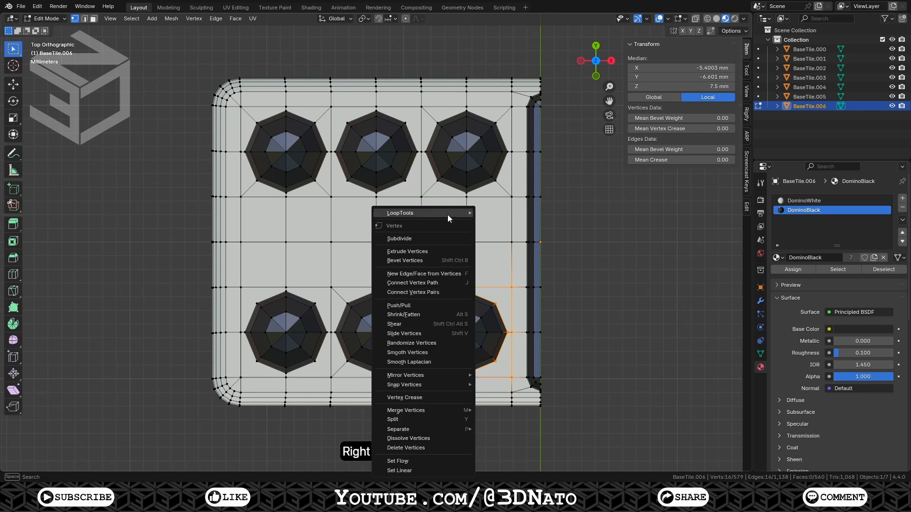
pyautogui.click(491, 213)
pyautogui.keyDown('alt'); pyautogui.click(299, 288); pyautogui.keyUp('alt')
pyautogui.keyDown('alt'); pyautogui.keyDown('shift'); pyautogui.click(299, 296); pyautogui.keyUp('shift'); pyautogui.keyUp('alt')
pyautogui.rightClick(299, 295)
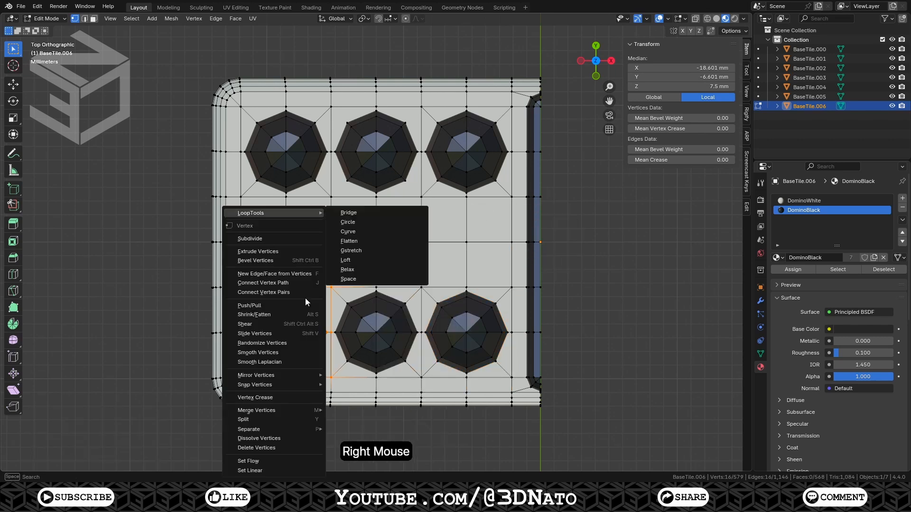
pyautogui.click(348, 212)
pyautogui.keyDown('alt'); pyautogui.click(361, 196); pyautogui.keyUp('alt')
pyautogui.keyDown('alt'); pyautogui.keyDown('shift'); pyautogui.click(360, 188); pyautogui.keyUp('shift'); pyautogui.keyUp('alt')
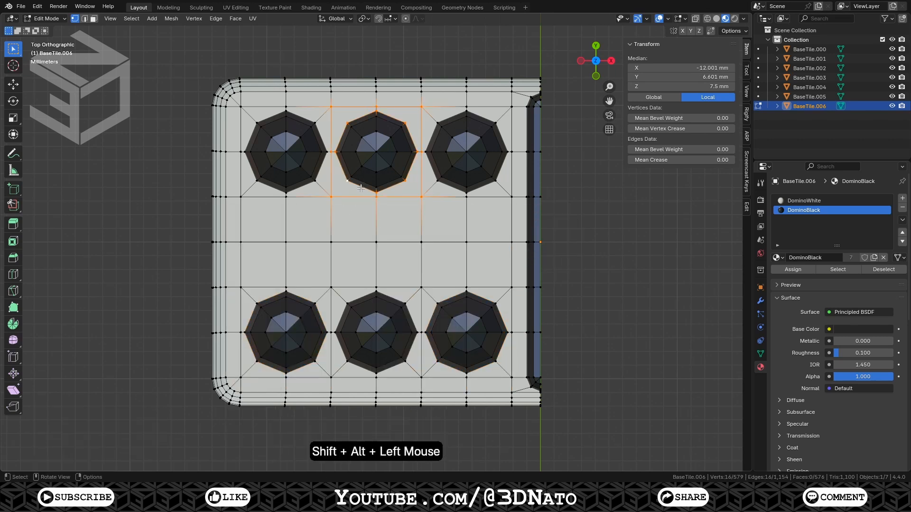
pyautogui.rightClick(360, 188)
pyautogui.click(395, 185)
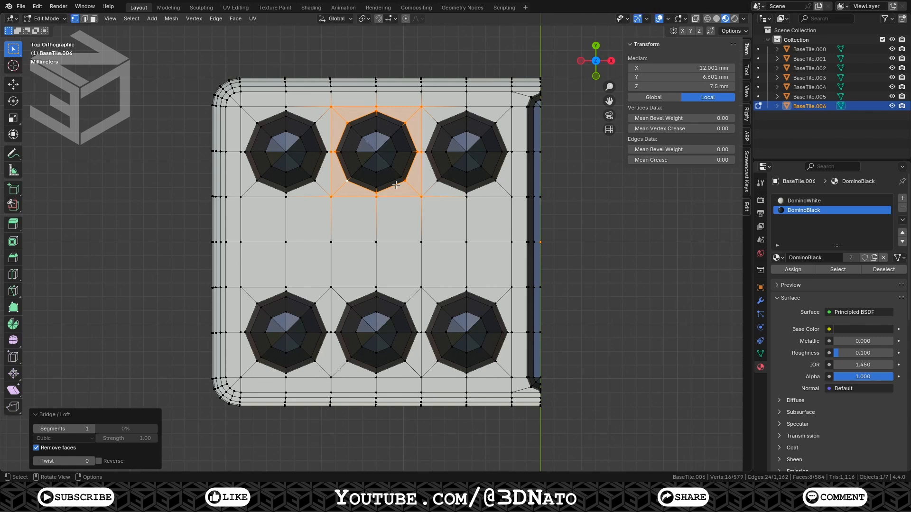
# Loop-select the six pip rims and the side groove edge, and set their edge crease to 1
pyautogui.keyDown('alt'); pyautogui.click(309, 189); pyautogui.keyUp('alt')
pyautogui.keyDown('alt'); pyautogui.keyDown('shift'); pyautogui.click(402, 188); pyautogui.keyUp('shift'); pyautogui.keyUp('alt')
pyautogui.keyDown('alt'); pyautogui.keyDown('shift'); pyautogui.click(450, 188); pyautogui.keyUp('shift'); pyautogui.keyUp('alt')
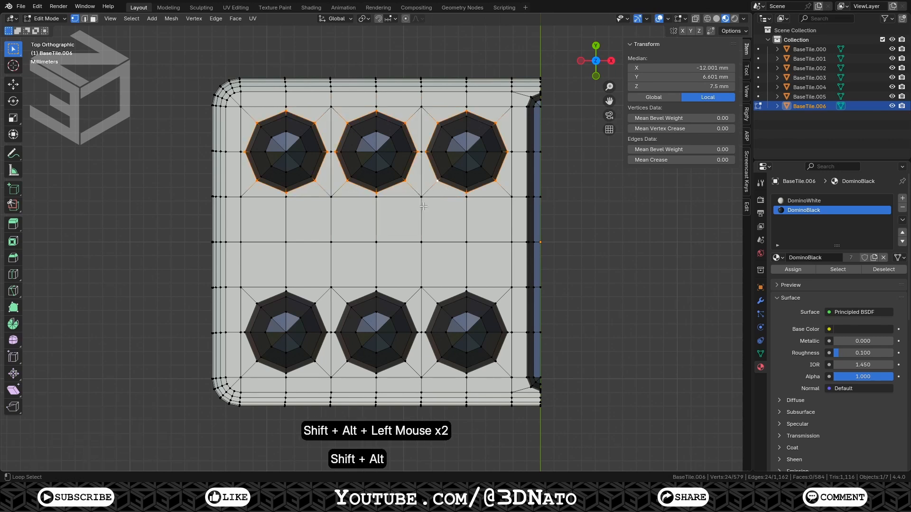
pyautogui.keyDown('alt'); pyautogui.keyDown('shift'); pyautogui.click(300, 295); pyautogui.keyUp('shift'); pyautogui.keyUp('alt')
pyautogui.keyDown('alt'); pyautogui.keyDown('shift'); pyautogui.click(367, 295); pyautogui.keyUp('shift'); pyautogui.keyUp('alt')
pyautogui.keyDown('alt'); pyautogui.keyDown('shift'); pyautogui.click(453, 297); pyautogui.keyUp('shift'); pyautogui.keyUp('alt')
pyautogui.keyDown('alt'); pyautogui.keyDown('shift'); pyautogui.click(526, 262); pyautogui.keyUp('shift'); pyautogui.keyUp('alt')
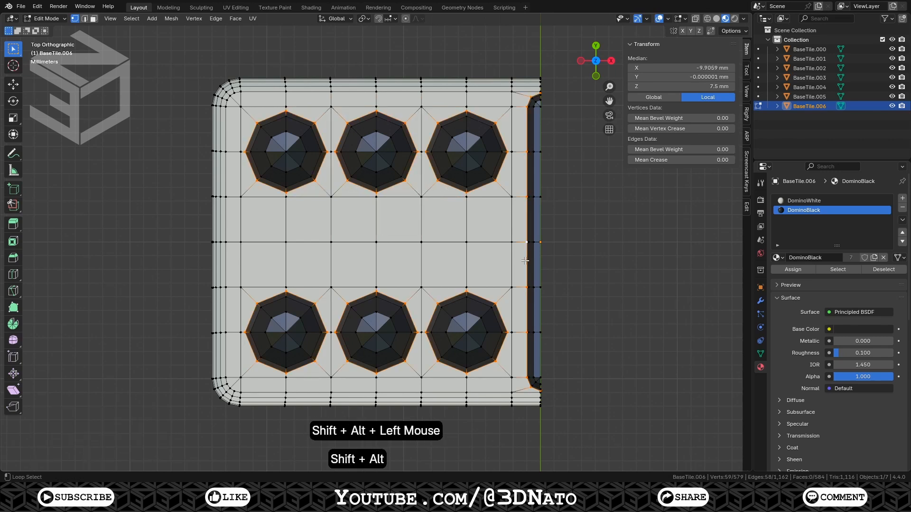
pyautogui.hotkey('shift', 'e')
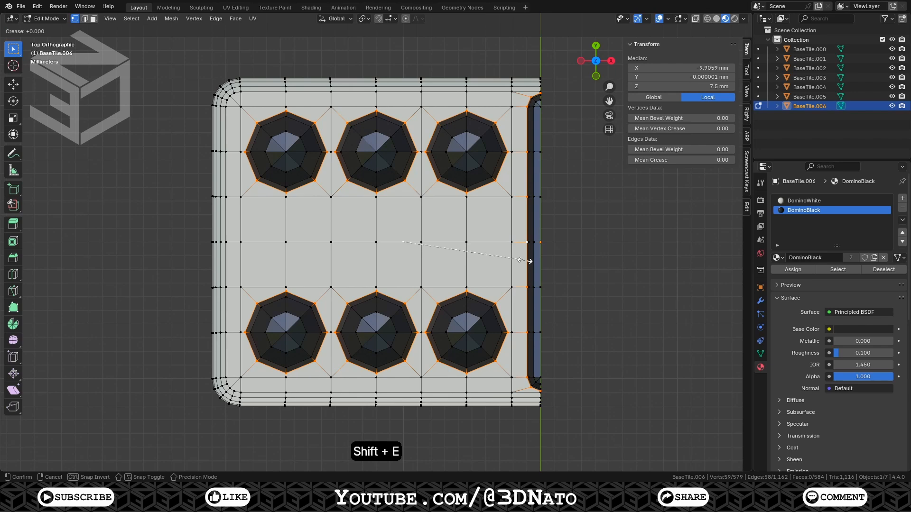
pyautogui.press('KP_1')
pyautogui.press('KP_Enter')
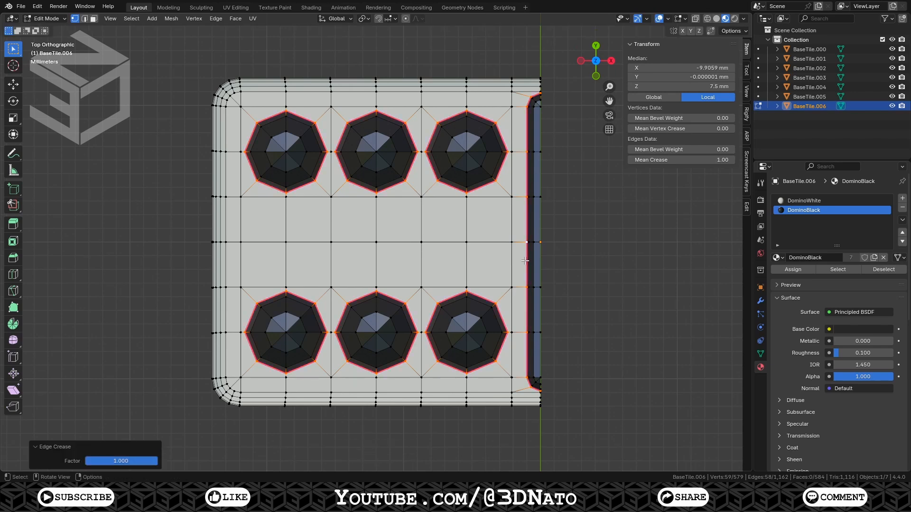
# Select all geometry, recalculate normals outward, and leave Edit Mode
pyautogui.press('a')
pyautogui.hotkey('shift', 'n')
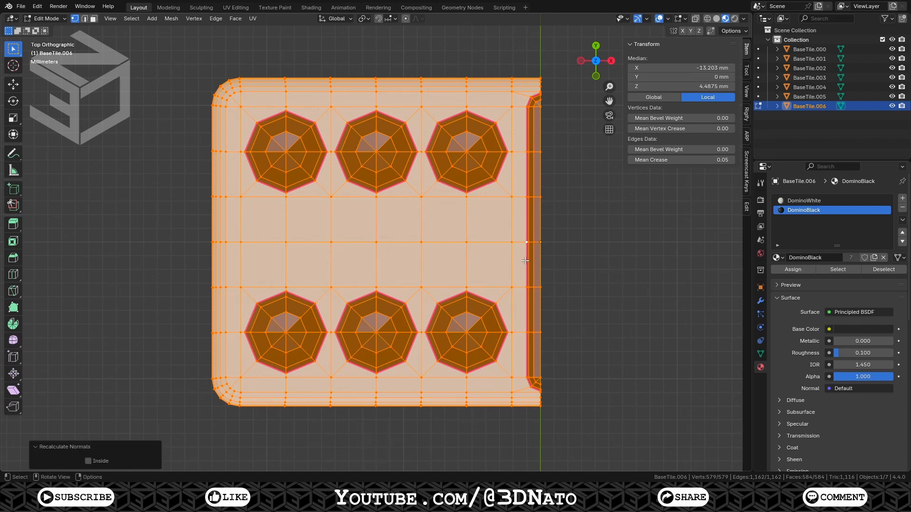
pyautogui.press('Tab')
# On BaseTile.005, select the pips at the four corners and centre, grow the selection to whole pips, and delete it
pyautogui.click(464, 187)
pyautogui.press('Tab')
pyautogui.click(466, 152)
pyautogui.keyDown('shift'); pyautogui.click(286, 152); pyautogui.keyUp('shift')
pyautogui.keyDown('shift'); pyautogui.click(376, 242); pyautogui.keyUp('shift')
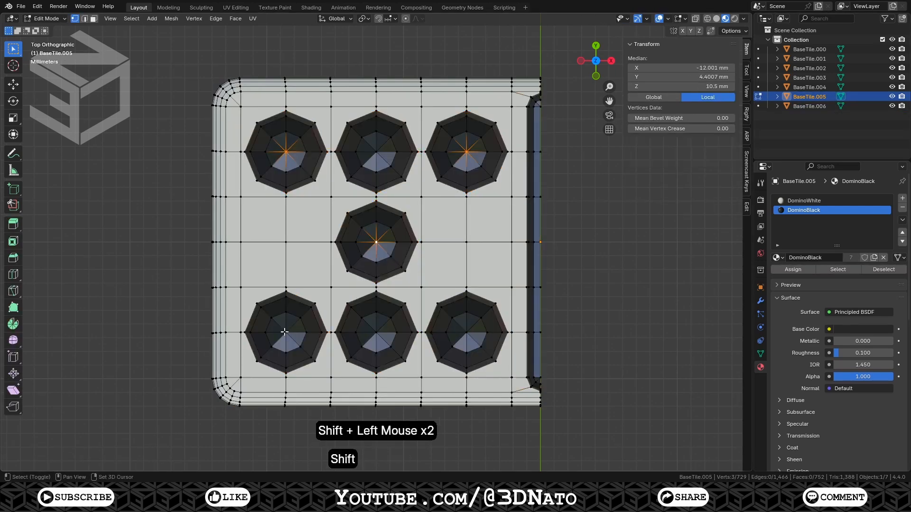
pyautogui.keyDown('shift'); pyautogui.click(286, 332); pyautogui.keyUp('shift')
pyautogui.keyDown('shift'); pyautogui.click(466, 332); pyautogui.keyUp('shift')
pyautogui.press('ctrl+KP_Add')
pyautogui.press('ctrl+KP_Add')
pyautogui.press('ctrl+KP_Add')
pyautogui.press('l')
pyautogui.press('l')
pyautogui.press('x')
pyautogui.keyDown('shift'); pyautogui.click(466, 332); pyautogui.keyUp('shift')
# Delete the centre vertices of the pip covers at the centre and bottom corners
pyautogui.keyDown('shift'); pyautogui.click(376, 242); pyautogui.keyUp('shift')
pyautogui.keyDown('shift'); pyautogui.click(286, 332); pyautogui.keyUp('shift')
pyautogui.press('x')
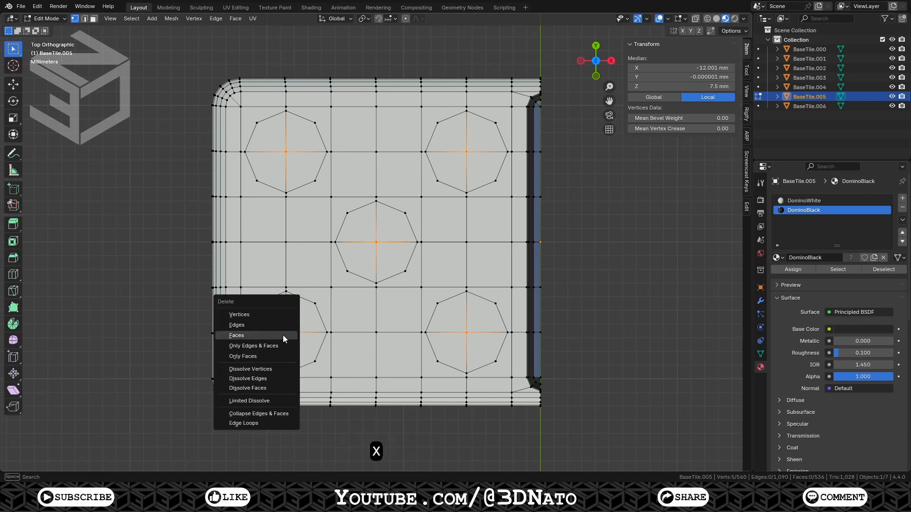
pyautogui.click(285, 314)
# Bridge the top-right pip rim to its surrounding hole with LoopTools Bridge
pyautogui.click(331, 197)
pyautogui.keyDown('ctrl'); pyautogui.click(421, 197); pyautogui.keyUp('ctrl')
pyautogui.keyDown('ctrl'); pyautogui.click(421, 287); pyautogui.keyUp('ctrl')
pyautogui.keyDown('alt'); pyautogui.click(443, 197); pyautogui.keyUp('alt')
pyautogui.keyDown('alt'); pyautogui.keyDown('shift'); pyautogui.click(447, 188); pyautogui.keyUp('shift'); pyautogui.keyUp('alt')
pyautogui.rightClick(448, 189)
pyautogui.moveTo(447, 189)
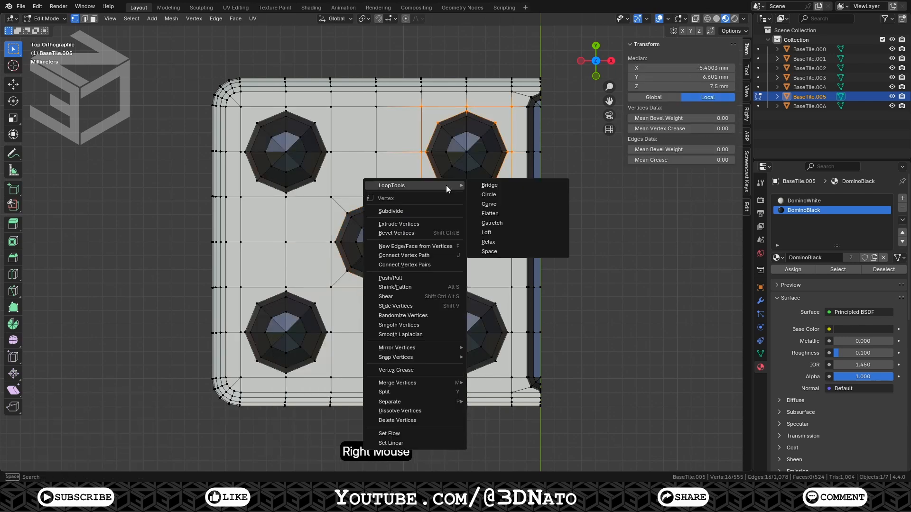
pyautogui.click(489, 185)
# Bridge the top-left, bottom-right, bottom-left and centre pip rims to their surrounding holes
pyautogui.keyDown('alt'); pyautogui.click(307, 196); pyautogui.keyUp('alt')
pyautogui.keyDown('alt'); pyautogui.keyDown('shift'); pyautogui.click(305, 188); pyautogui.keyUp('shift'); pyautogui.keyUp('alt')
pyautogui.rightClick(305, 189)
pyautogui.keyDown('alt'); pyautogui.keyDown('shift'); pyautogui.click(448, 295); pyautogui.keyUp('shift'); pyautogui.keyUp('alt')
pyautogui.rightClick(448, 295)
pyautogui.moveTo(448, 213)
pyautogui.click(485, 212)
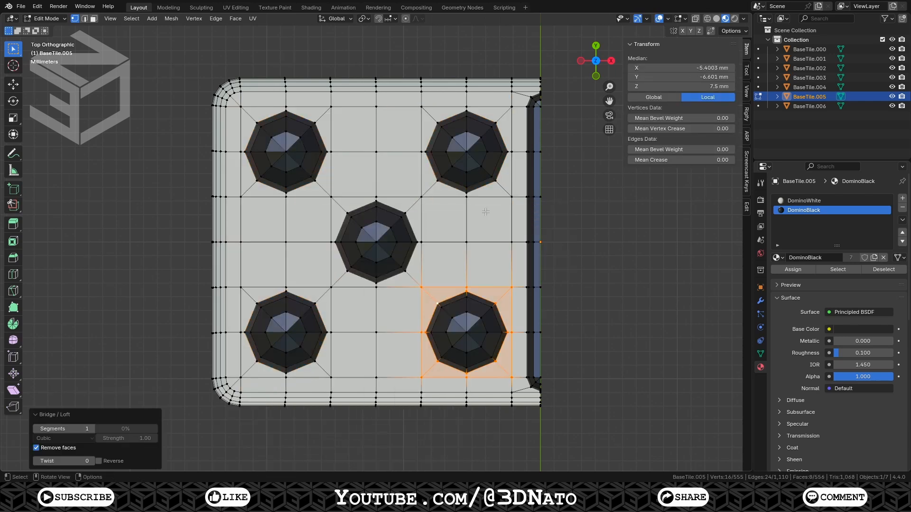
pyautogui.keyDown('alt'); pyautogui.click(482, 187); pyautogui.keyUp('alt')
pyautogui.keyDown('alt'); pyautogui.keyDown('shift'); pyautogui.click(302, 186); pyautogui.keyUp('shift'); pyautogui.keyUp('alt')
pyautogui.keyDown('alt'); pyautogui.keyDown('shift'); pyautogui.click(362, 207); pyautogui.keyUp('shift'); pyautogui.keyUp('alt')
pyautogui.keyDown('alt'); pyautogui.keyDown('shift'); pyautogui.click(301, 298); pyautogui.keyUp('shift'); pyautogui.keyUp('alt')
# Switch to BaseTile.004, select the corner and bottom-middle pips with their linked geometry, and delete it
pyautogui.press('Tab')
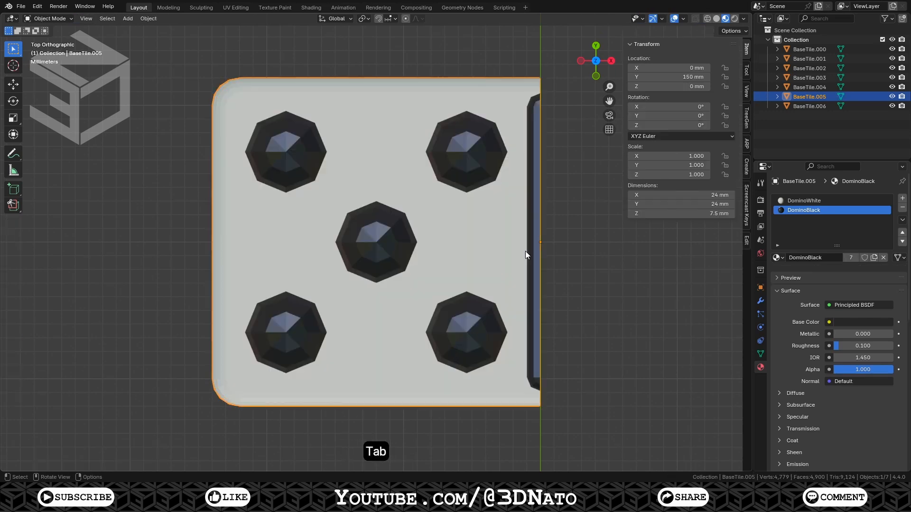
pyautogui.click(526, 251)
pyautogui.press('Tab')
pyautogui.click(286, 151)
pyautogui.keyDown('shift'); pyautogui.click(466, 152); pyautogui.keyUp('shift')
pyautogui.keyDown('shift'); pyautogui.click(467, 333); pyautogui.keyUp('shift')
pyautogui.keyDown('shift'); pyautogui.click(285, 335); pyautogui.keyUp('shift')
pyautogui.press('l')
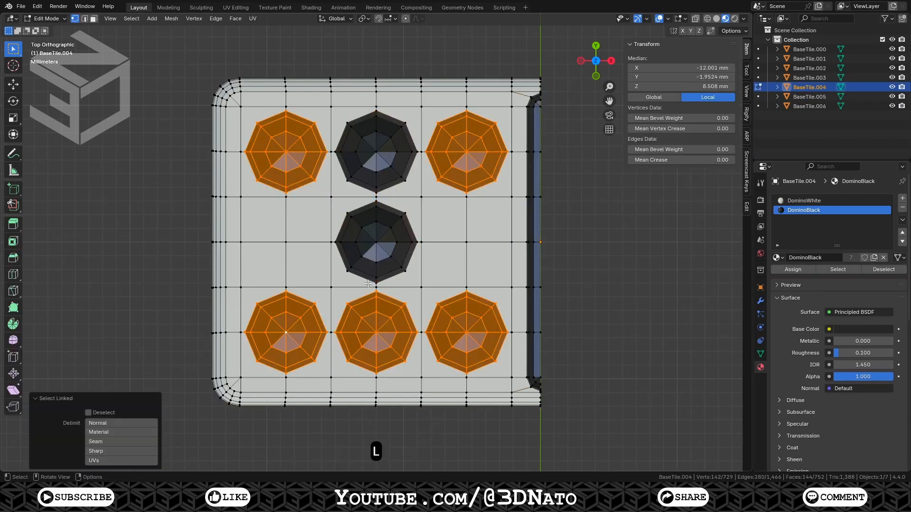
pyautogui.press('x')
pyautogui.keyDown('shift'); pyautogui.click(286, 152); pyautogui.keyUp('shift')
pyautogui.press('x')
# Bridge the four corner pip rims of BaseTile.004 to their surrounding holes
pyautogui.keyDown('alt'); pyautogui.keyDown('shift'); pyautogui.click(272, 297); pyautogui.keyUp('shift'); pyautogui.keyUp('alt')
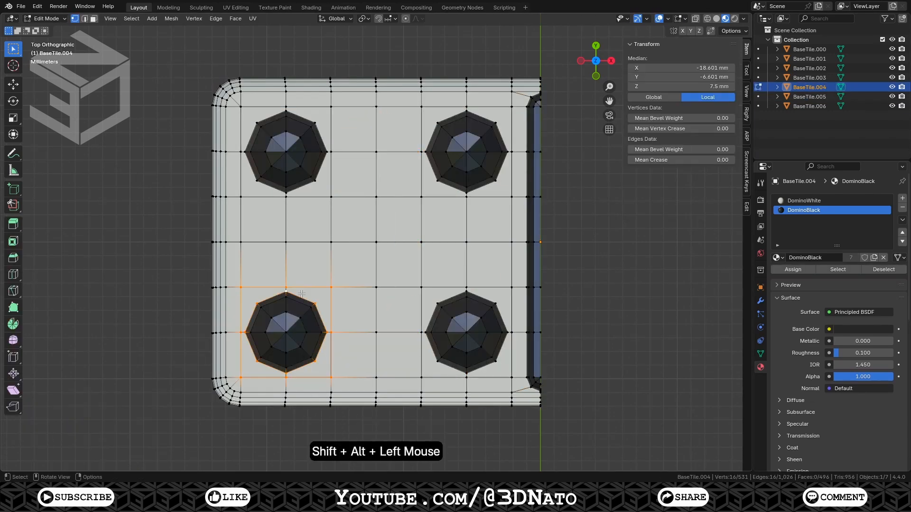
pyautogui.rightClick(272, 297)
pyautogui.click(271, 297)
pyautogui.keyDown('alt'); pyautogui.click(481, 297); pyautogui.keyUp('alt')
pyautogui.rightClick(481, 297)
pyautogui.click(481, 297)
pyautogui.keyDown('alt'); pyautogui.click(481, 117); pyautogui.keyUp('alt')
pyautogui.rightClick(358, 200)
pyautogui.keyDown('alt'); pyautogui.click(272, 117); pyautogui.keyUp('alt')
pyautogui.rightClick(272, 116)
# Loop-select the four pip rims and the groove edge, then select everything and recalculate normals
pyautogui.click(271, 117)
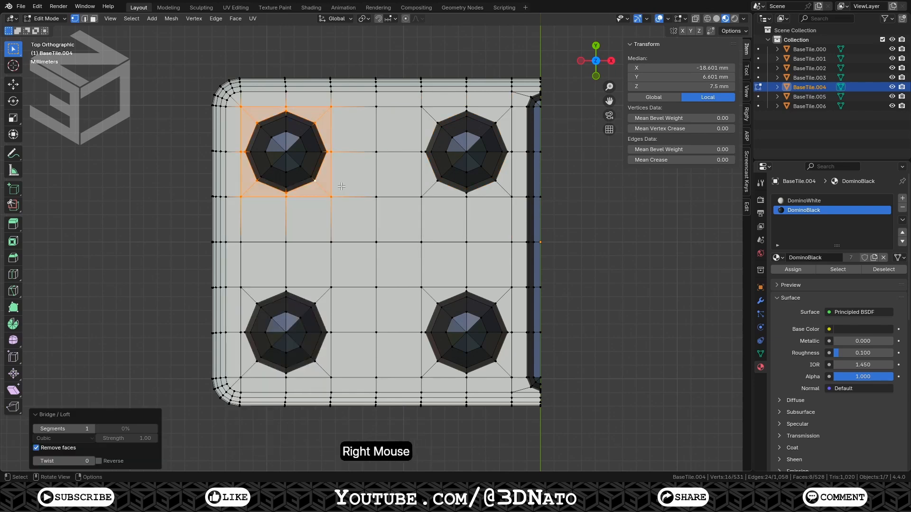
pyautogui.keyDown('alt'); pyautogui.click(272, 117); pyautogui.keyUp('alt')
pyautogui.keyDown('alt'); pyautogui.keyDown('shift'); pyautogui.click(481, 117); pyautogui.keyUp('shift'); pyautogui.keyUp('alt')
pyautogui.keyDown('alt'); pyautogui.keyDown('shift'); pyautogui.click(481, 297); pyautogui.keyUp('shift'); pyautogui.keyUp('alt')
pyautogui.keyDown('alt'); pyautogui.keyDown('shift'); pyautogui.click(272, 297); pyautogui.keyUp('shift'); pyautogui.keyUp('alt')
pyautogui.keyDown('alt'); pyautogui.keyDown('shift'); pyautogui.click(525, 256); pyautogui.keyUp('shift'); pyautogui.keyUp('alt')
pyautogui.press('a')
pyautogui.hotkey('shift', 'n')
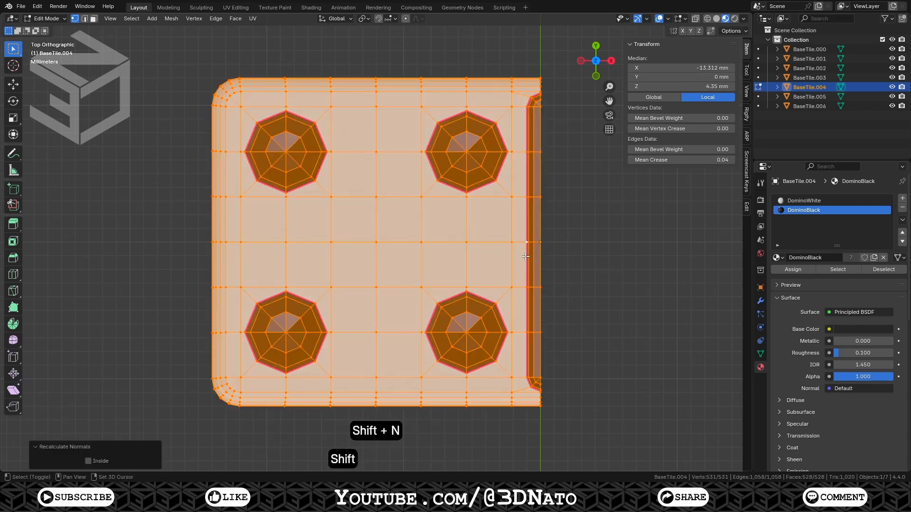
# Switch to BaseTile.003, frame it, and delete the pips off the diagonal, keeping top-left, centre and bottom-right
pyautogui.press('Tab')
pyautogui.click(809, 77)
pyautogui.press('KP_Decimal')
pyautogui.press('Tab')
pyautogui.keyDown('shift'); pyautogui.click(376, 241); pyautogui.keyUp('shift')
pyautogui.keyDown('shift'); pyautogui.click(467, 333); pyautogui.keyUp('shift')
pyautogui.press('ctrl+KP_Add')
pyautogui.press('ctrl+KP_Add')
pyautogui.press('ctrl+KP_Add')
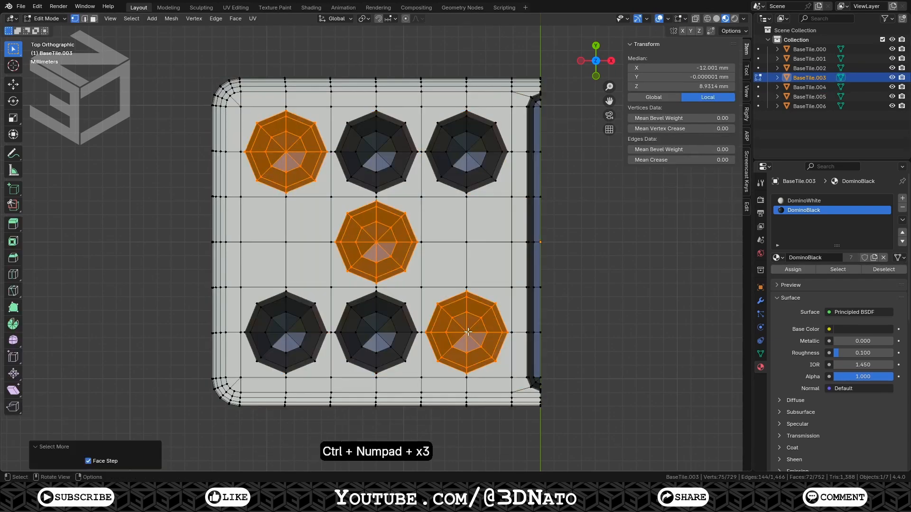
pyautogui.press('l')
pyautogui.press('l')
pyautogui.press('l')
pyautogui.press('l')
pyautogui.press('x')
pyautogui.click(459, 171)
# Bridge the edge loops of the three diagonal pips to their surrounding holes with Bridge Edge Loops
pyautogui.click(287, 152)
pyautogui.keyDown('shift'); pyautogui.click(376, 242); pyautogui.keyUp('shift')
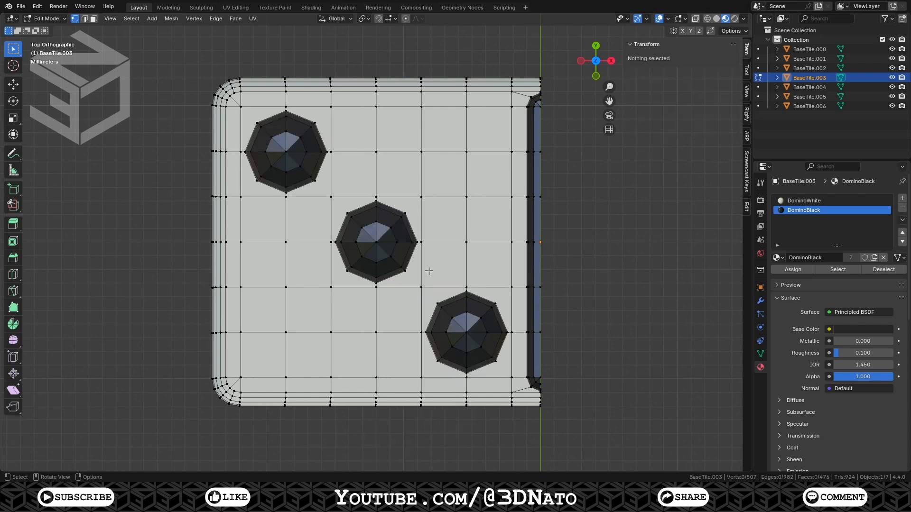
pyautogui.keyDown('ctrl'); pyautogui.click(346, 213); pyautogui.keyUp('ctrl')
pyautogui.keyDown('ctrl'); pyautogui.click(330, 197); pyautogui.keyUp('ctrl')
pyautogui.keyDown('alt'); pyautogui.keyDown('shift'); pyautogui.click(417, 242); pyautogui.keyUp('shift'); pyautogui.keyUp('alt')
pyautogui.keyDown('alt'); pyautogui.click(324, 168); pyautogui.keyUp('alt')
pyautogui.keyDown('alt'); pyautogui.keyDown('shift'); pyautogui.click(322, 168); pyautogui.keyUp('shift'); pyautogui.keyUp('alt')
pyautogui.hotkey('ctrl', 'e')
pyautogui.click(324, 168)
pyautogui.keyDown('alt'); pyautogui.click(453, 288); pyautogui.keyUp('alt')
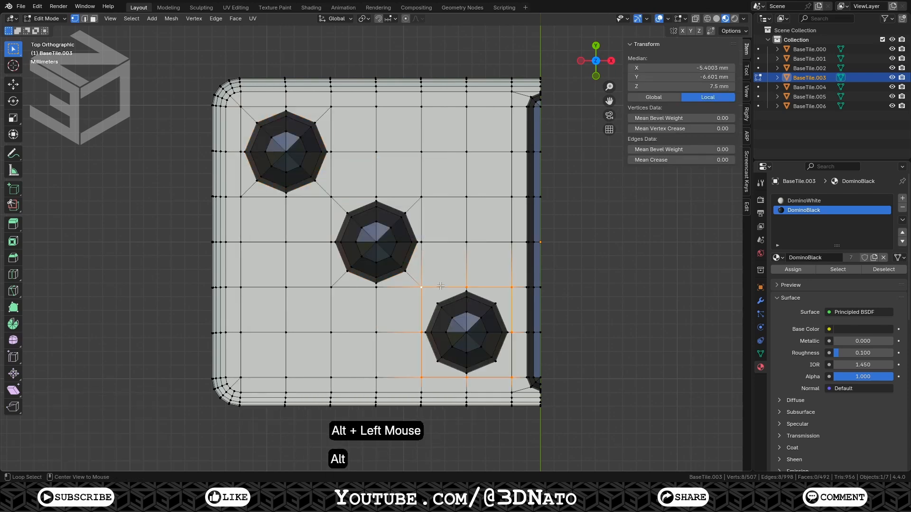
pyautogui.keyDown('alt'); pyautogui.keyDown('shift'); pyautogui.click(456, 294); pyautogui.keyUp('shift'); pyautogui.keyUp('alt')
pyautogui.hotkey('ctrl', 'e')
pyautogui.click(479, 233)
pyautogui.keyDown('alt'); pyautogui.click(460, 294); pyautogui.keyUp('alt')
# Select everything on BaseTile.003, recalculate its normals, and exit Edit Mode
pyautogui.press('a')
pyautogui.hotkey('shift', 'n')
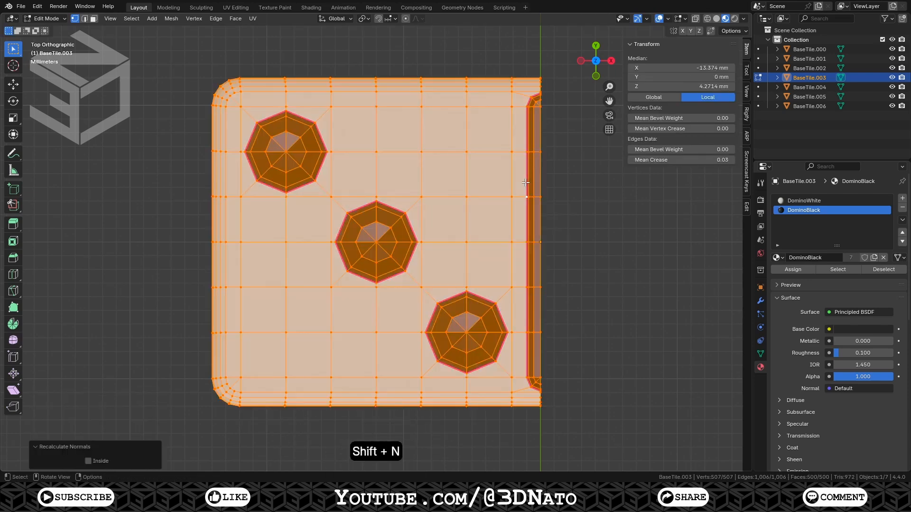
pyautogui.press('Tab')
# Switch to BaseTile.002, select its pips with linked geometry, and delete all but the top-left and bottom-right ones
pyautogui.click(809, 68)
pyautogui.press('Tab')
pyautogui.click(286, 152)
pyautogui.keyDown('shift'); pyautogui.click(466, 333); pyautogui.keyUp('shift')
pyautogui.press('ctrl+KP_Add')
pyautogui.press('l')
pyautogui.press('l')
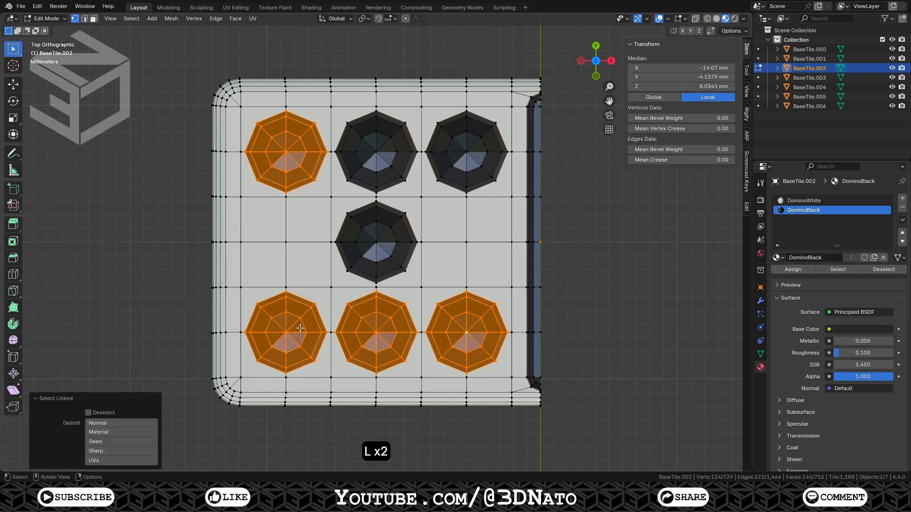
pyautogui.press('l')
pyautogui.press('l')
pyautogui.press('l')
pyautogui.press('x')
pyautogui.click(444, 150)
# Delete the unwanted pips on BaseTile.002 and bridge the two remaining pips' edge loops to their holes
pyautogui.press('x')
pyautogui.click(455, 315)
pyautogui.rightClick(455, 265)
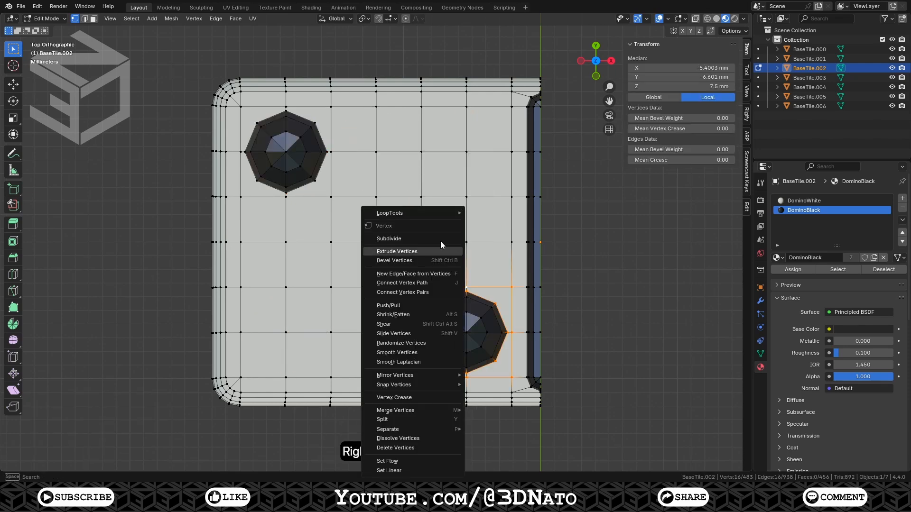
pyautogui.keyDown('alt'); pyautogui.click(271, 117); pyautogui.keyUp('alt')
pyautogui.keyDown('alt'); pyautogui.keyDown('shift'); pyautogui.click(481, 367); pyautogui.keyUp('shift'); pyautogui.keyUp('alt')
pyautogui.keyDown('alt'); pyautogui.keyDown('shift'); pyautogui.click(526, 261); pyautogui.keyUp('shift'); pyautogui.keyUp('alt')
# Select everything on BaseTile.002, recalculate its normals, and exit Edit Mode
pyautogui.press('a')
pyautogui.hotkey('shift', 'n')
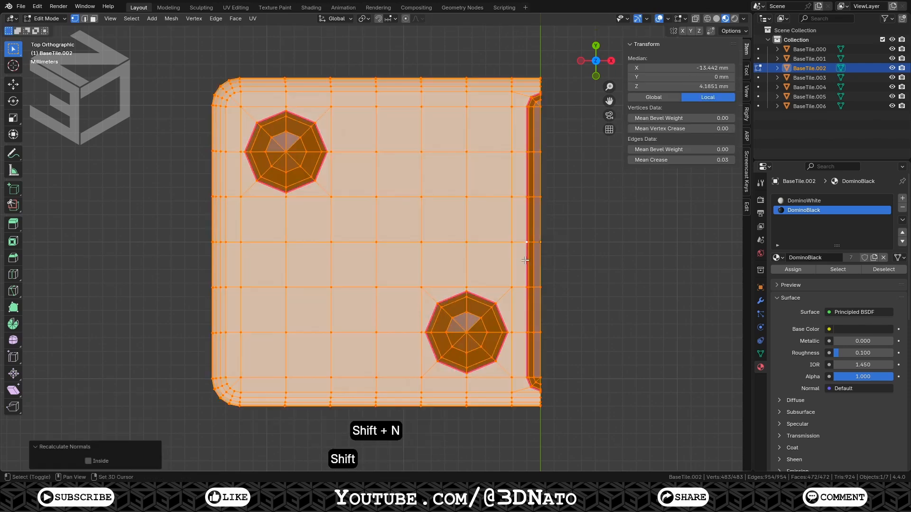
pyautogui.press('Tab')
# Switch to BaseTile.001 in Edit Mode, select its pips with linked geometry, and delete all but the centre one
pyautogui.click(809, 58)
pyautogui.press('Tab')
pyautogui.click(378, 243)
pyautogui.press('ctrl+KP_Add')
pyautogui.press('ctrl+KP_Add')
pyautogui.press('ctrl+KP_Add')
pyautogui.press('l')
pyautogui.press('l')
pyautogui.press('l')
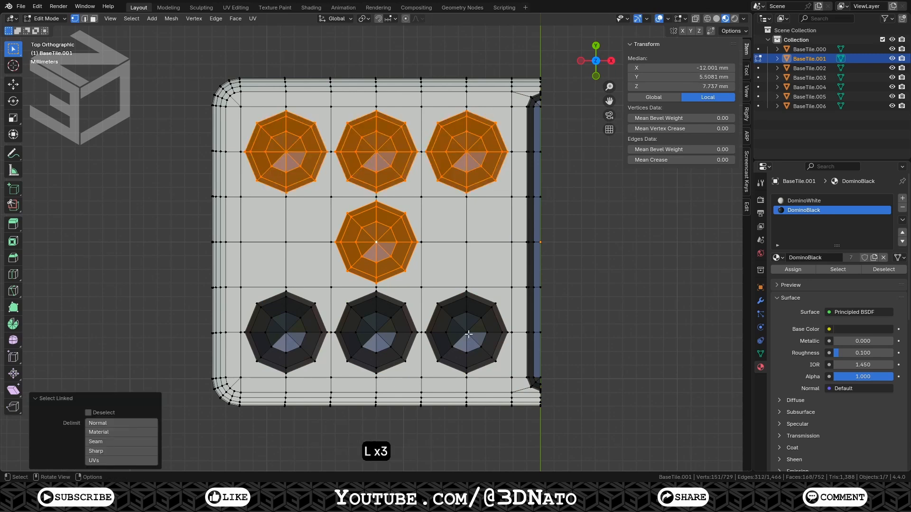
pyautogui.press('l')
pyautogui.press('l')
pyautogui.press('l')
pyautogui.press('x')
pyautogui.click(299, 350)
pyautogui.press('x')
pyautogui.click(377, 244)
# Bridge the centre pip's edge loop to its surrounding hole on BaseTile.001
pyautogui.keyDown('alt'); pyautogui.keyDown('shift'); pyautogui.click(359, 197); pyautogui.keyUp('shift'); pyautogui.keyUp('alt')
pyautogui.keyDown('alt'); pyautogui.click(362, 208); pyautogui.keyUp('alt')
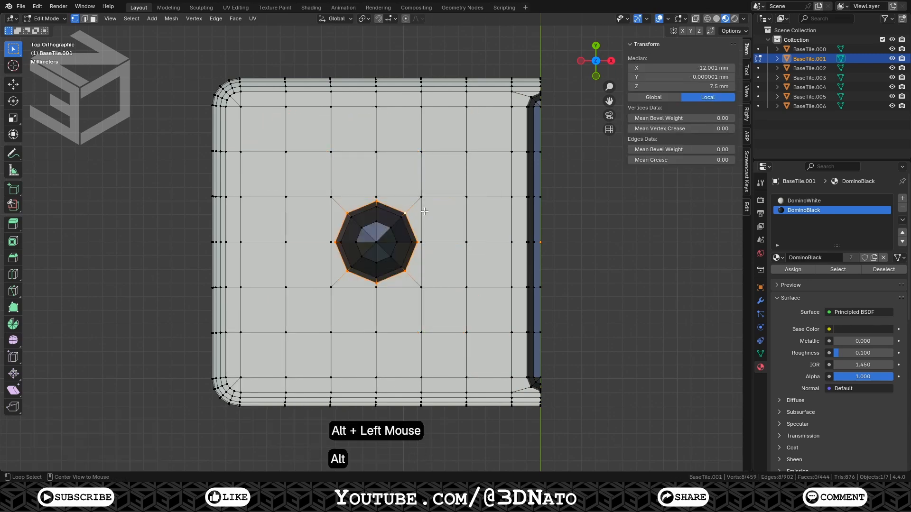
pyautogui.press('KP_1')
# Select everything on BaseTile.001, recalculate its normals, and exit Edit Mode
pyautogui.press('a')
pyautogui.hotkey('shift', 'n')
pyautogui.press('Tab')
# Switch to BaseTile.000 in Edit Mode and delete all seven of its pips, leaving a blank tile
pyautogui.click(809, 49)
pyautogui.press('Tab')
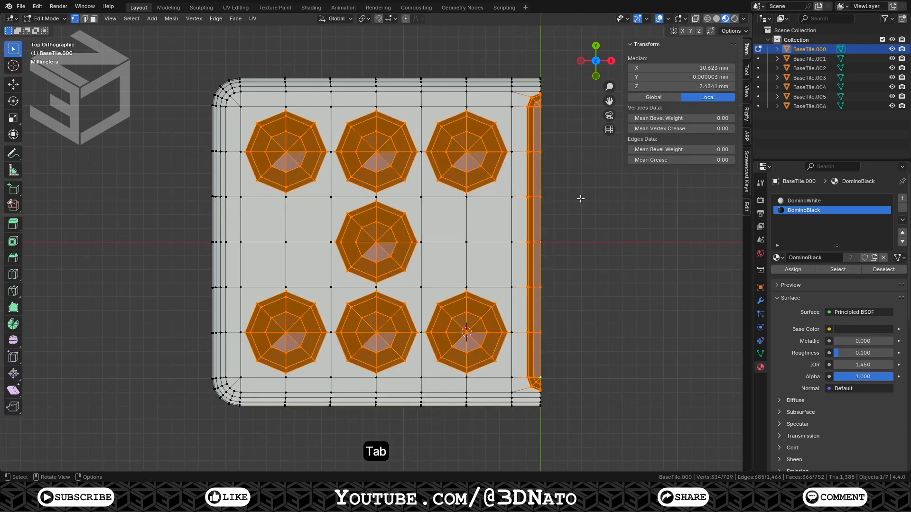
pyautogui.hotkey('alt', 'a')
pyautogui.press('l')
pyautogui.press('l')
pyautogui.press('l')
pyautogui.press('l')
pyautogui.press('l')
pyautogui.press('l')
pyautogui.press('l')
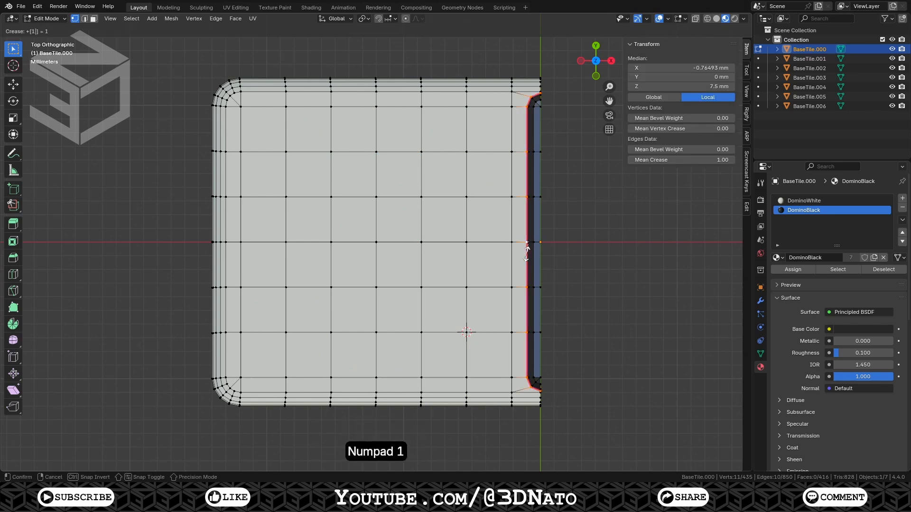
# Select everything on BaseTile.000, recalculate its normals, and exit Edit Mode
pyautogui.press('a')
pyautogui.hotkey('shift', 'n')
pyautogui.press('Tab')
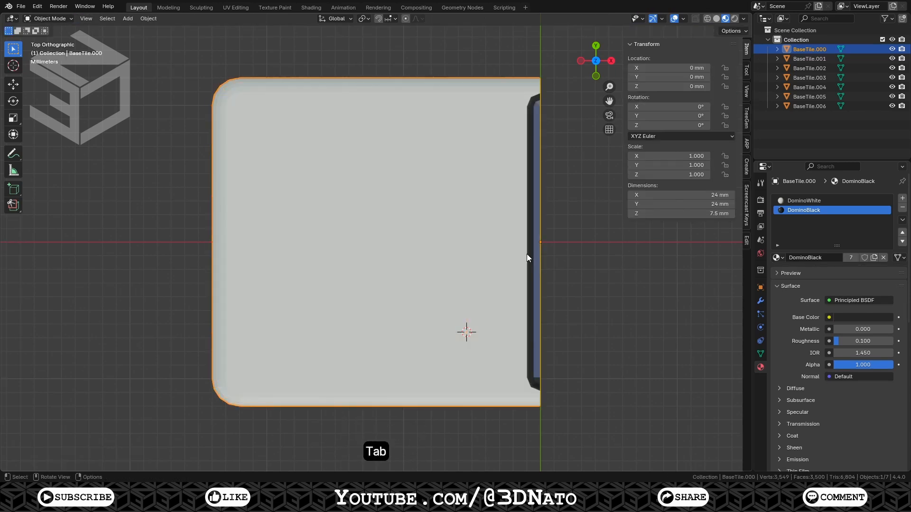
# Duplicate the blank BaseTile.000 tile 50 mm along X and rename the copy 0|0
pyautogui.press('a')
pyautogui.press('KP_Decimal')
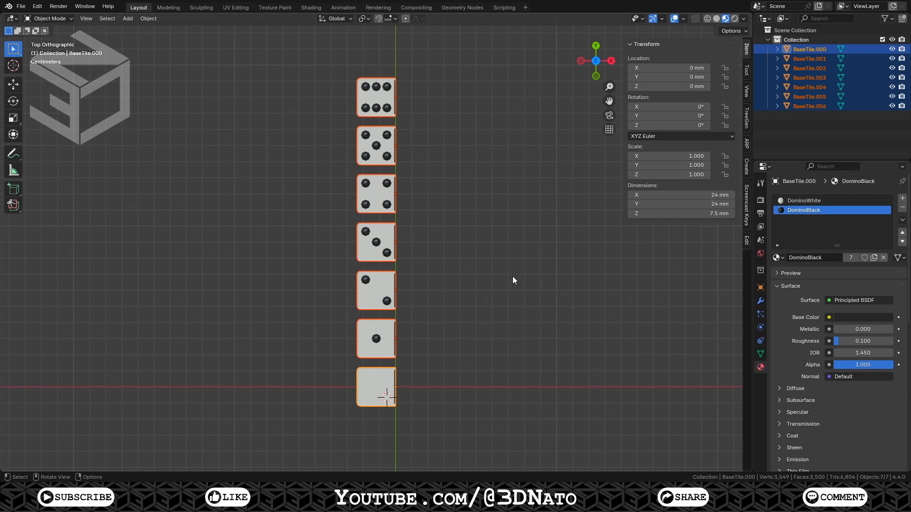
pyautogui.click(372, 388)
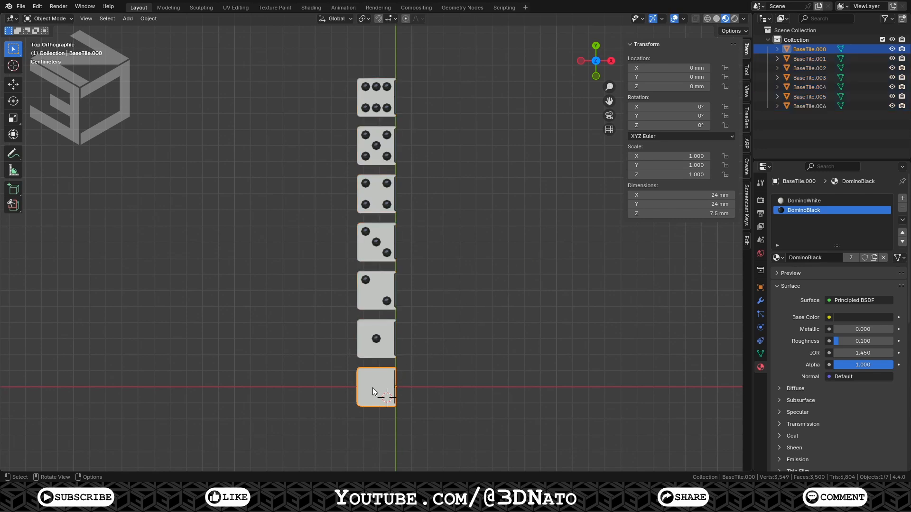
pyautogui.hotkey('shift', 'd')
pyautogui.press('x')
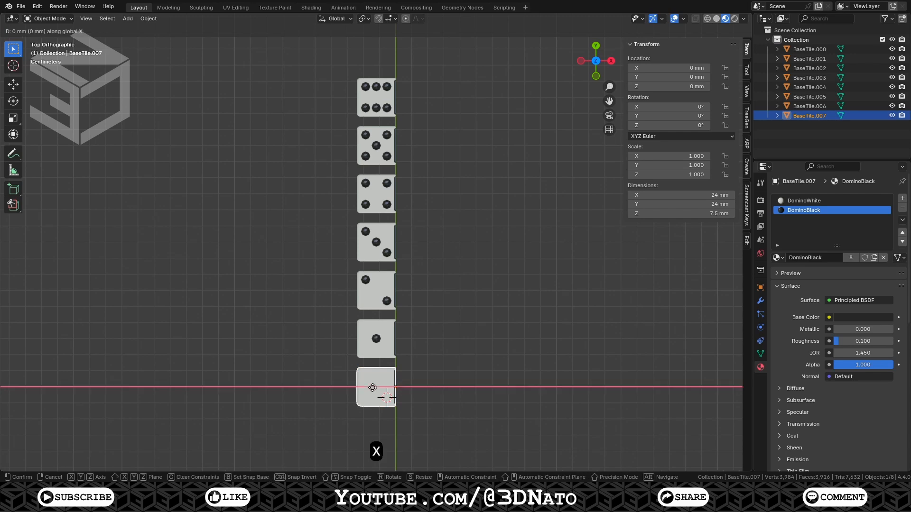
pyautogui.press('KP_5')
pyautogui.press('KP_0')
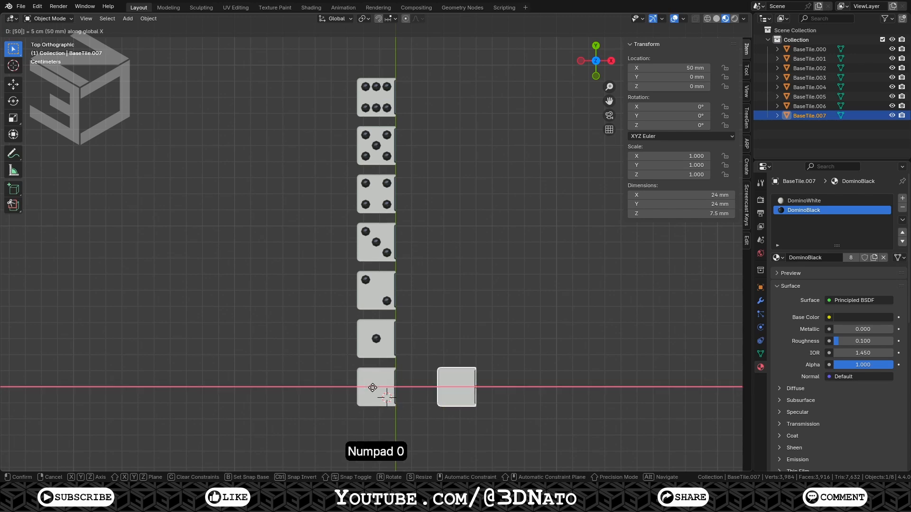
pyautogui.press('KP_Enter')
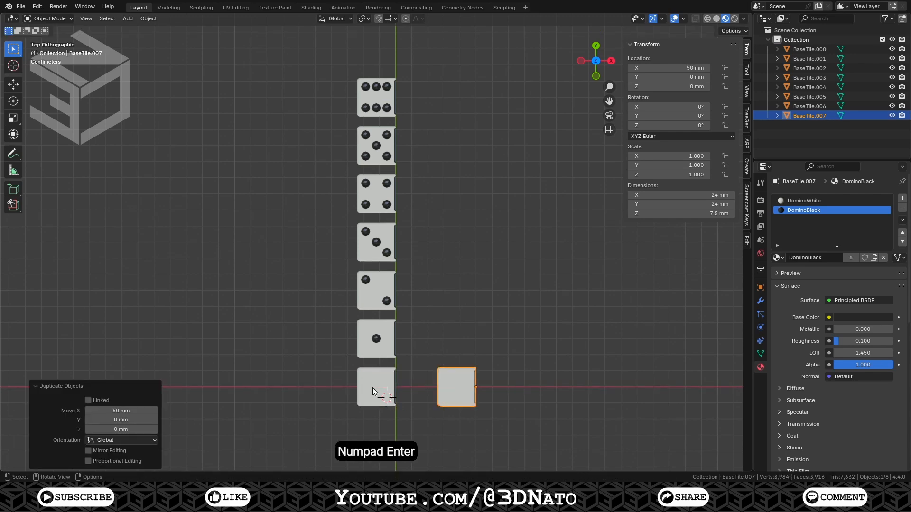
pyautogui.press('F2')
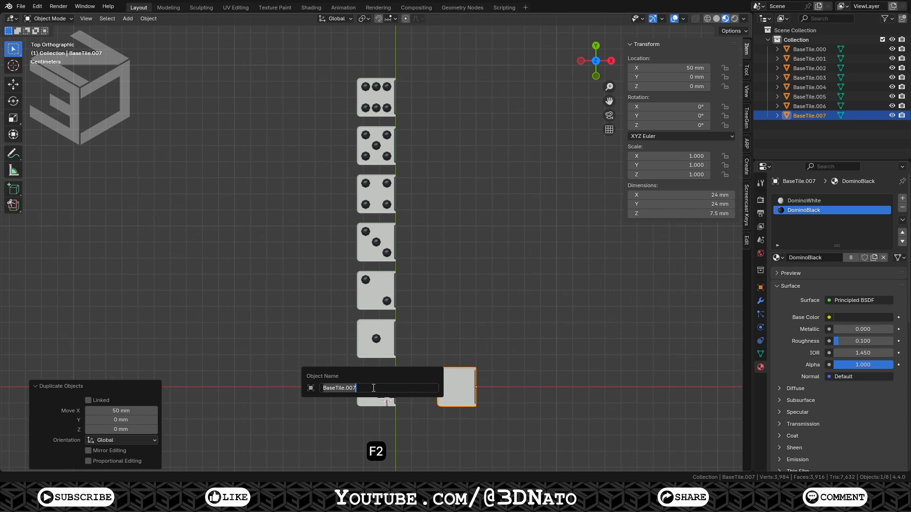
pyautogui.write('0|0')
pyautogui.press('Return')
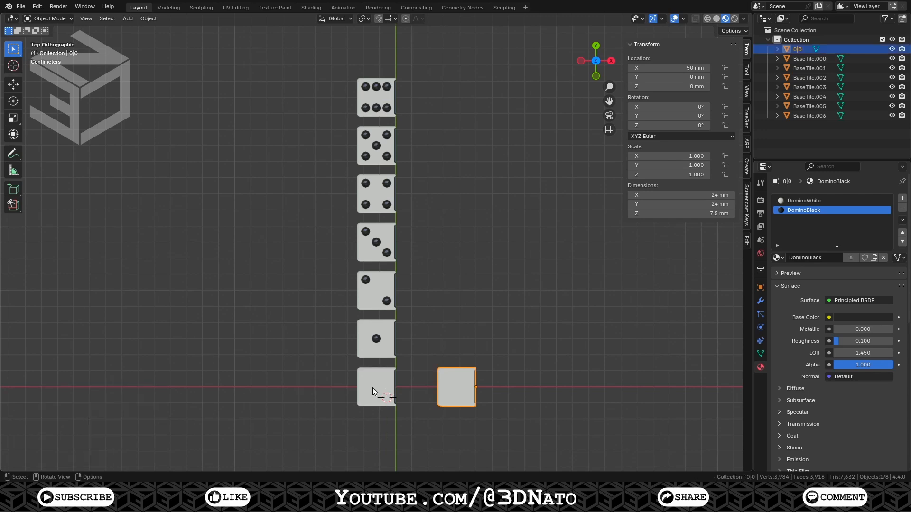
# Duplicate tile 0|0 30 mm along Y and rename the copy 0|1
pyautogui.hotkey('shift', 'd')
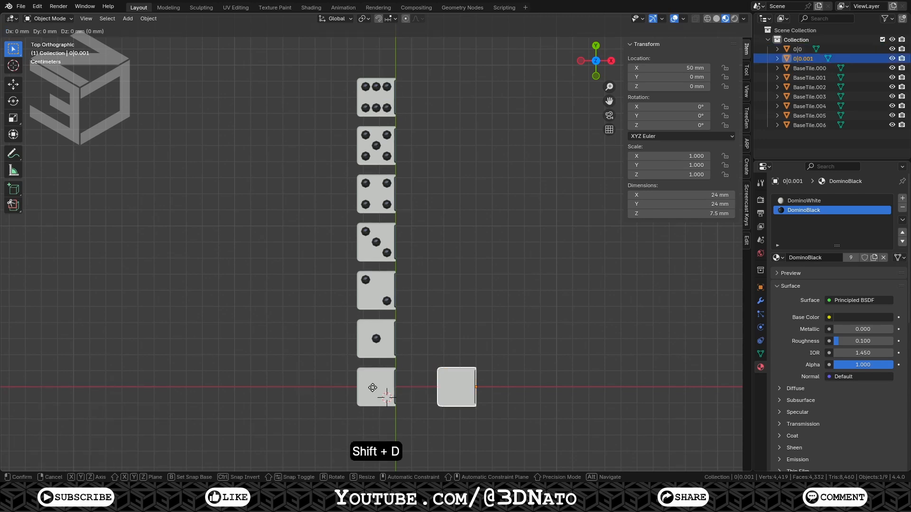
pyautogui.press('y')
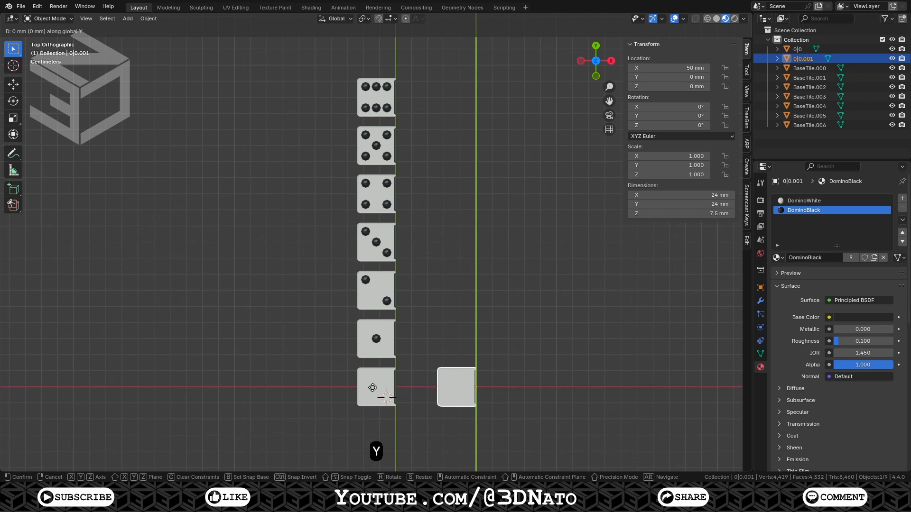
pyautogui.press('KP_3')
pyautogui.press('KP_Enter')
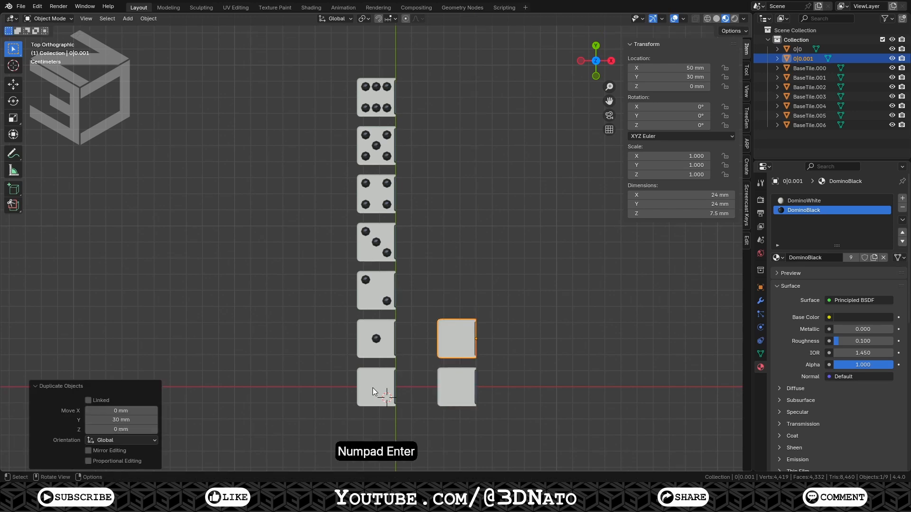
pyautogui.press('F2')
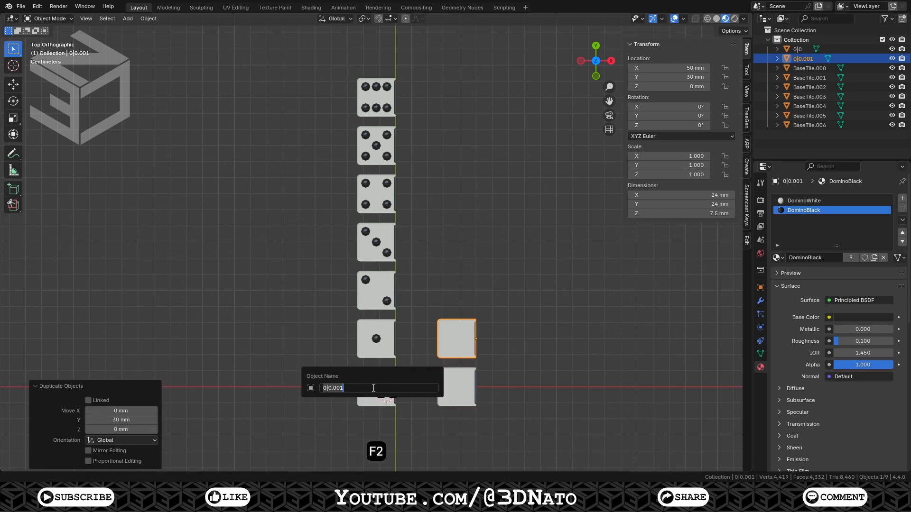
pyautogui.write('0|1')
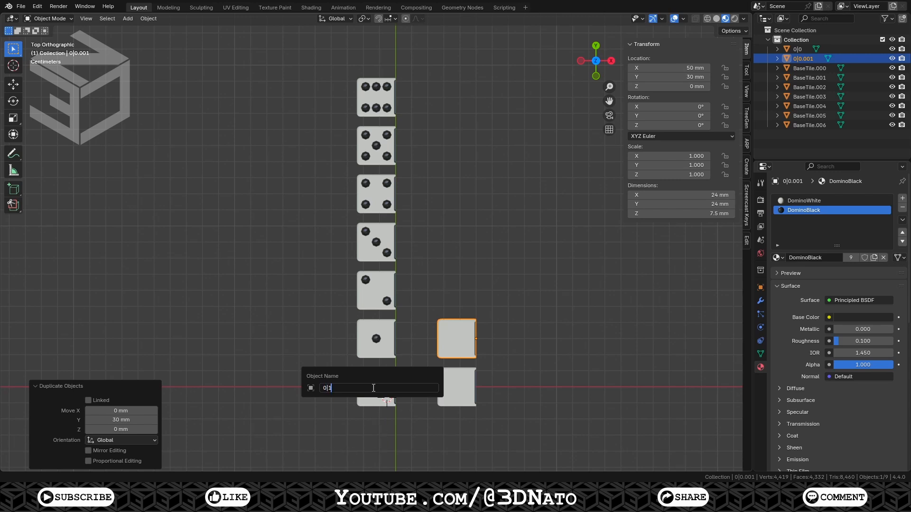
pyautogui.press('Return')
# Duplicate tile 0|1 30 mm along Y and rename the copy 0|2
pyautogui.hotkey('shift', 'd')
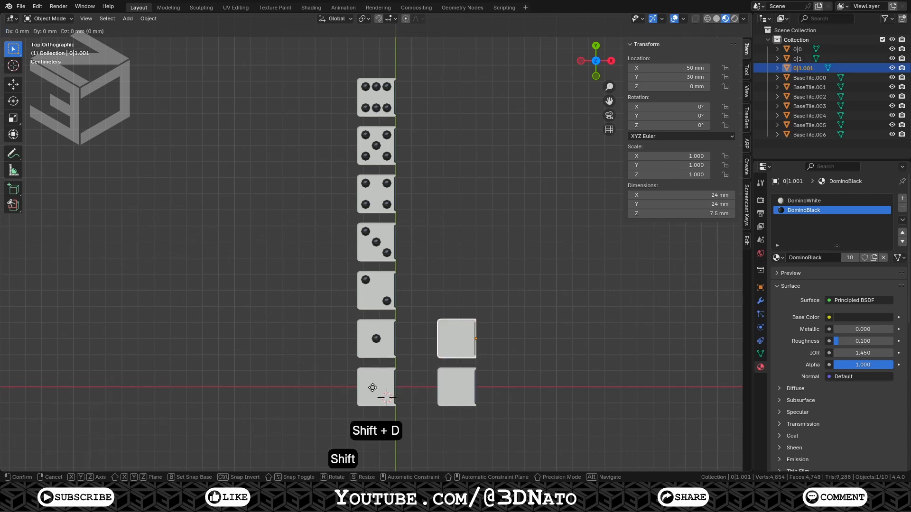
pyautogui.press('y')
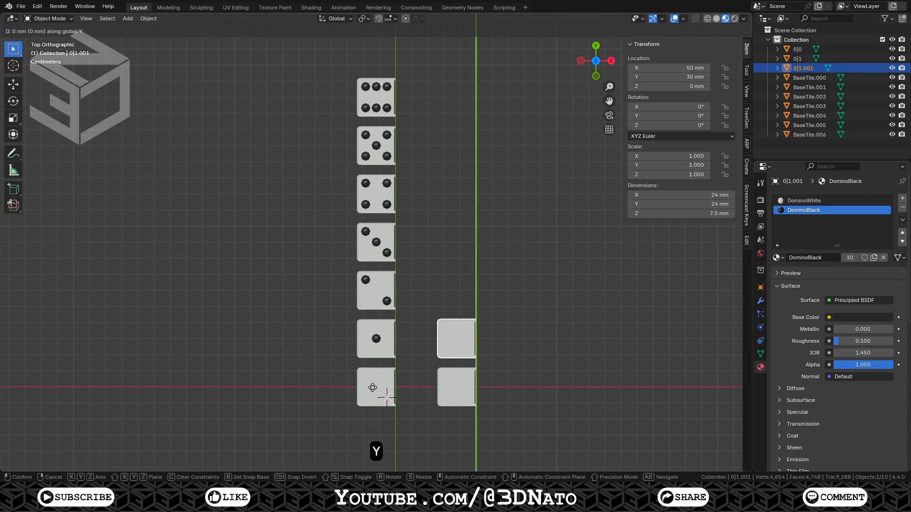
pyautogui.press('KP_3')
pyautogui.press('KP_Enter')
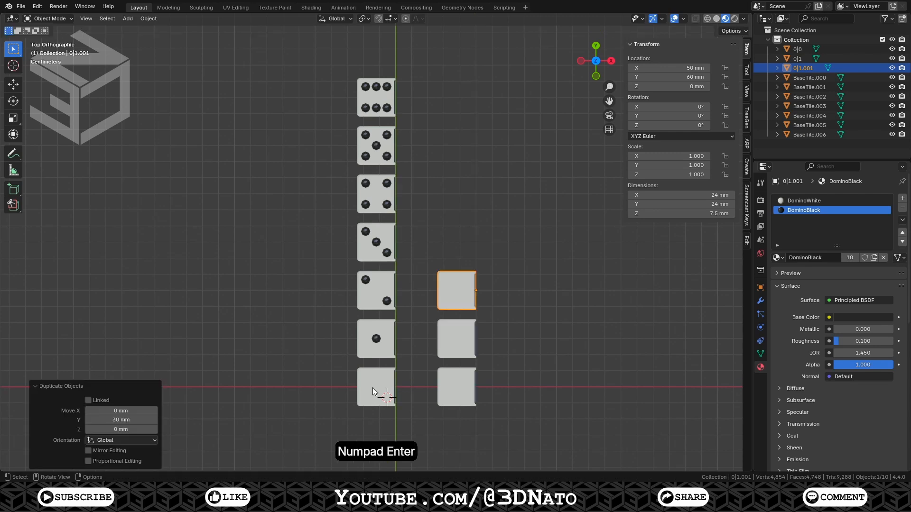
pyautogui.press('F2')
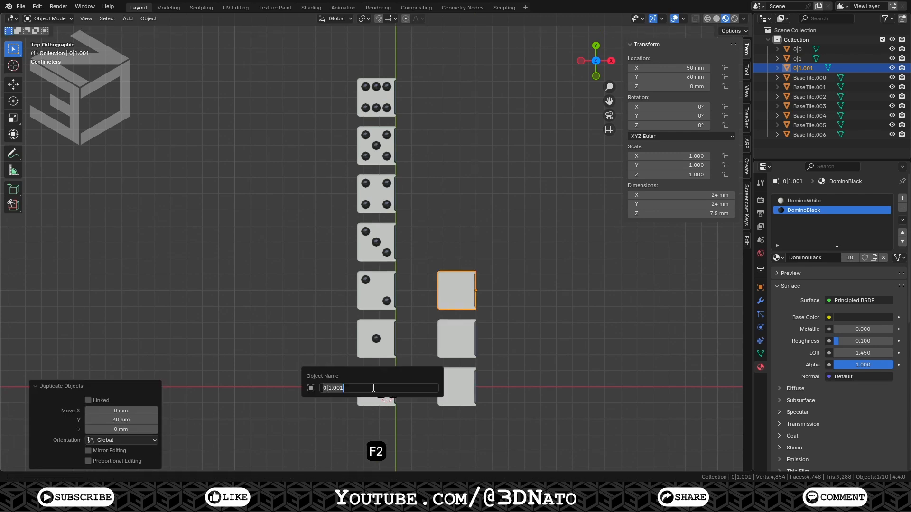
pyautogui.write('0|2')
pyautogui.press('Return')
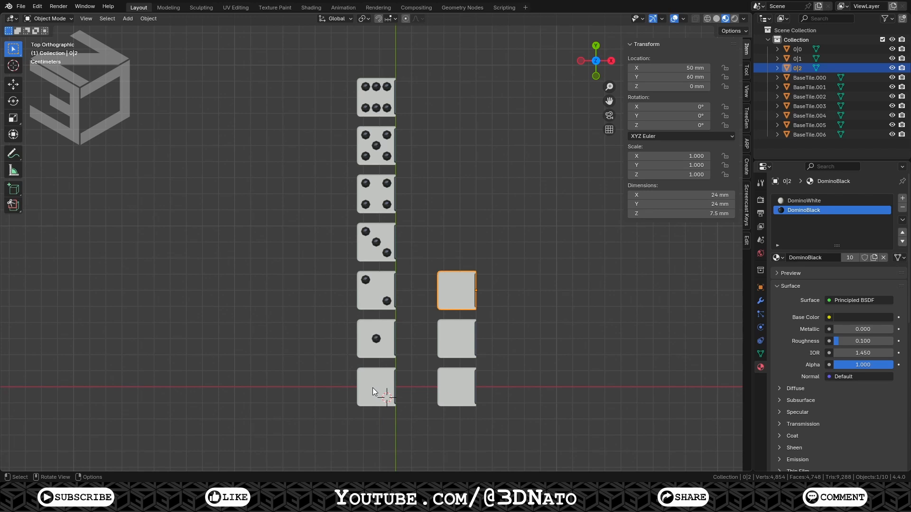
# Duplicate tile 0|2 30 mm along Y and rename the copy 0|3
pyautogui.hotkey('shift', 'd')
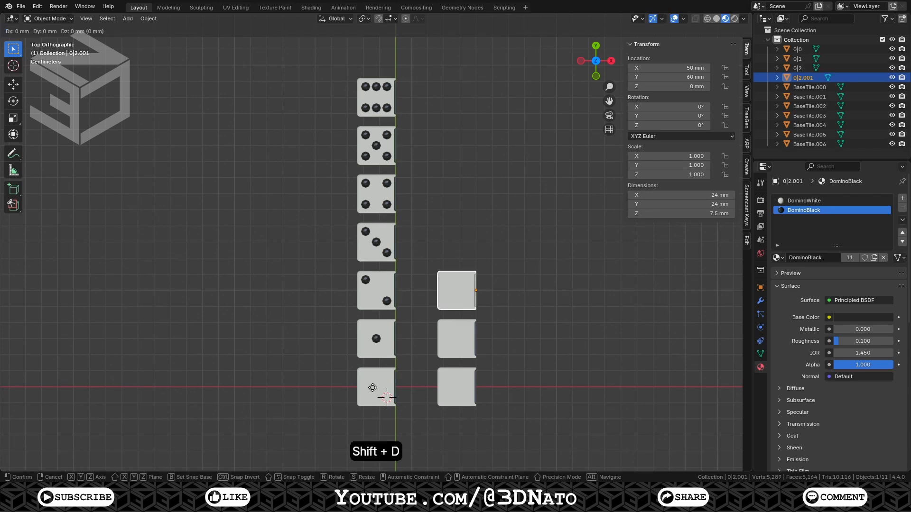
pyautogui.press('y')
pyautogui.press('KP_3')
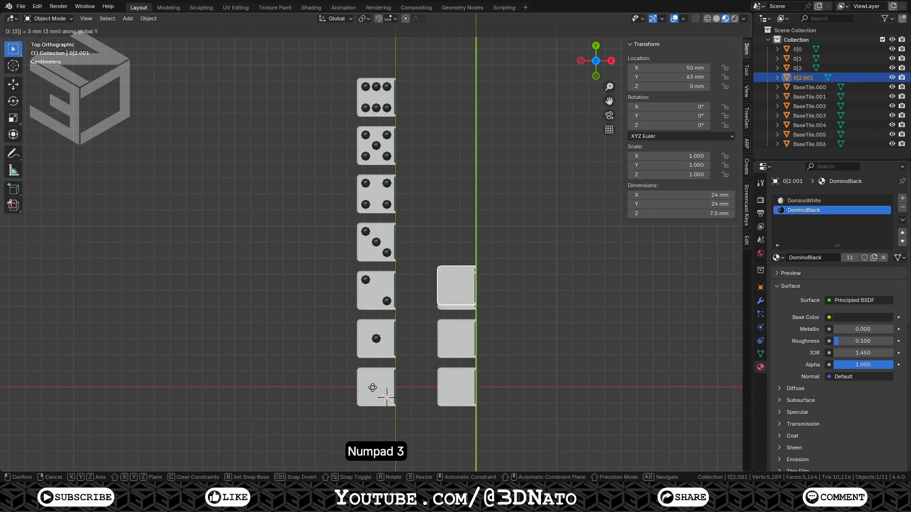
pyautogui.press('KP_0')
pyautogui.press('KP_Enter')
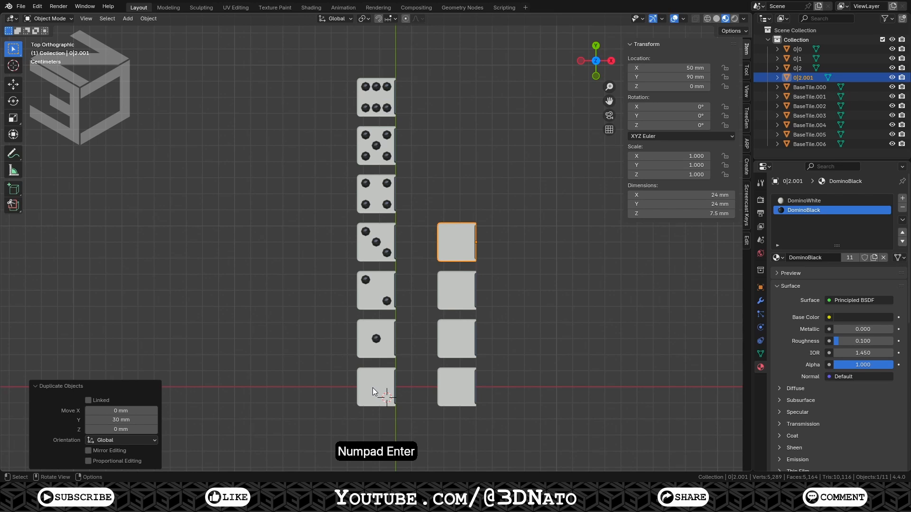
pyautogui.press('F2')
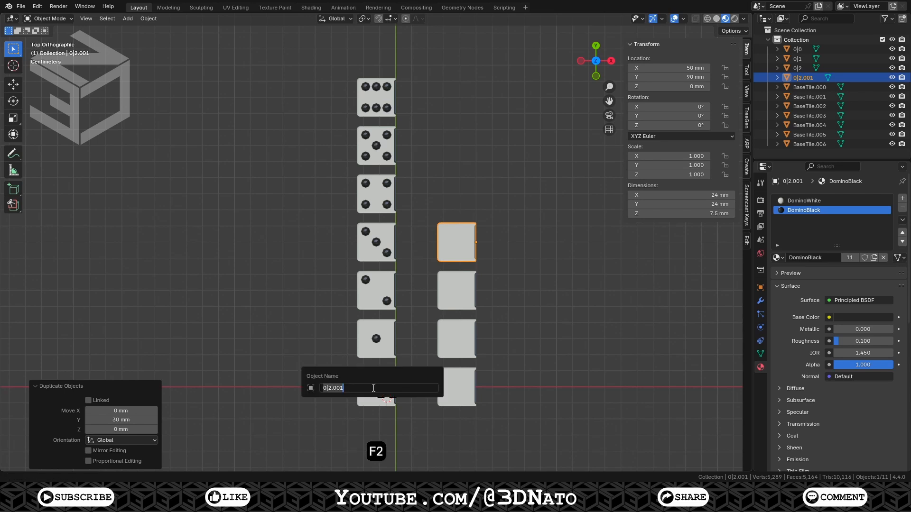
pyautogui.write('0|3')
pyautogui.press('Return')
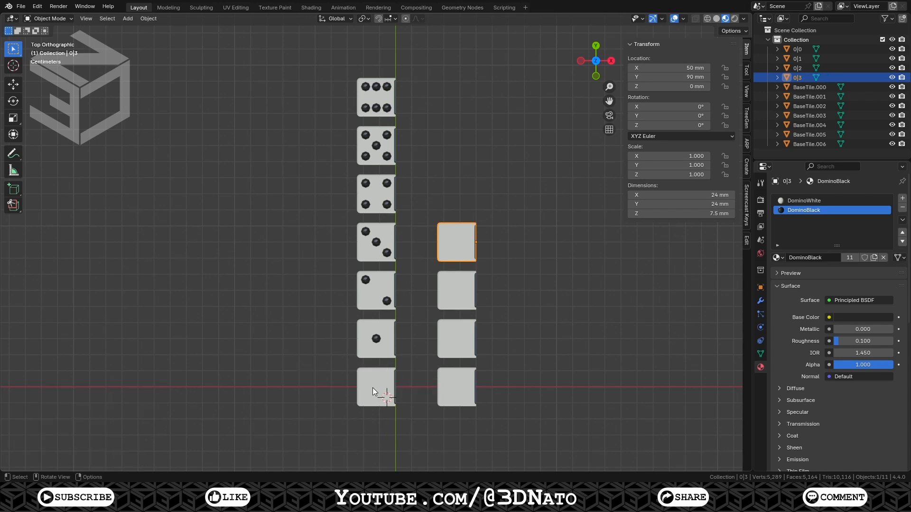
# Duplicate tile 0|3 30 mm along Y and rename the copy 0|4
pyautogui.hotkey('shift', 'd')
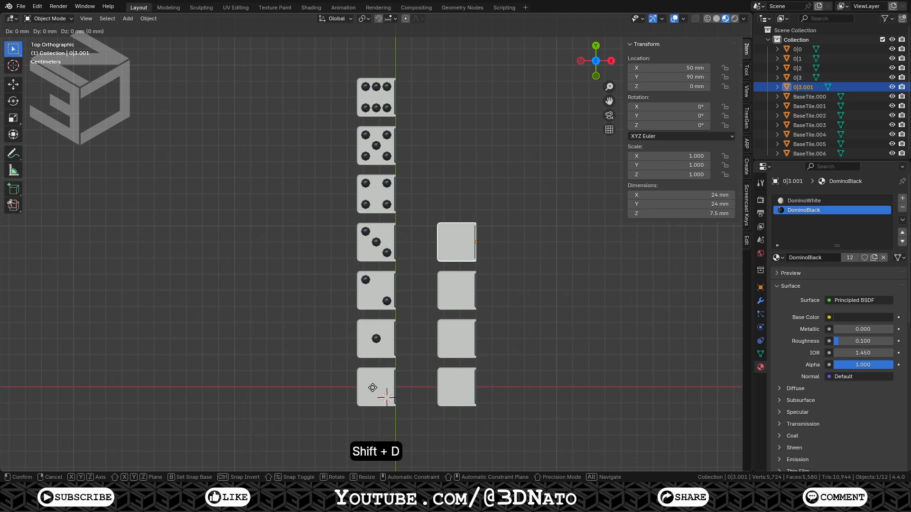
pyautogui.write('y')
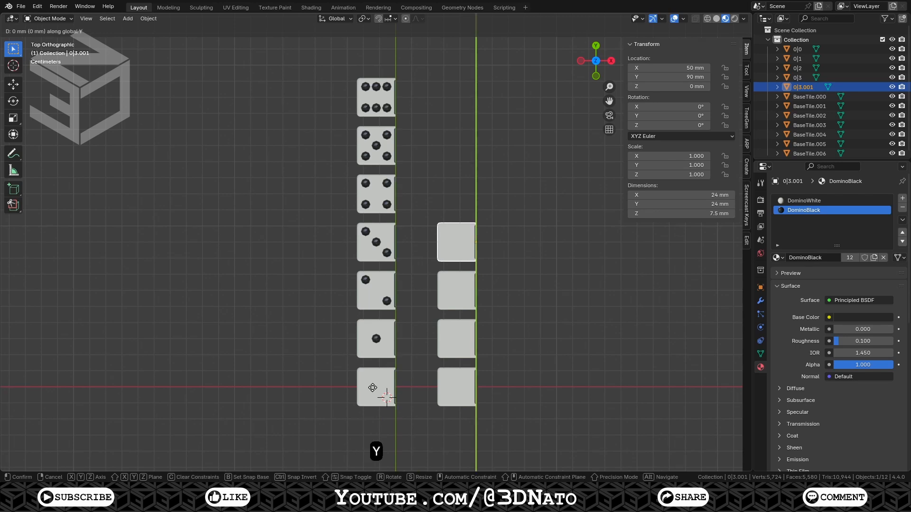
pyautogui.write('30')
pyautogui.press('KP_Enter')
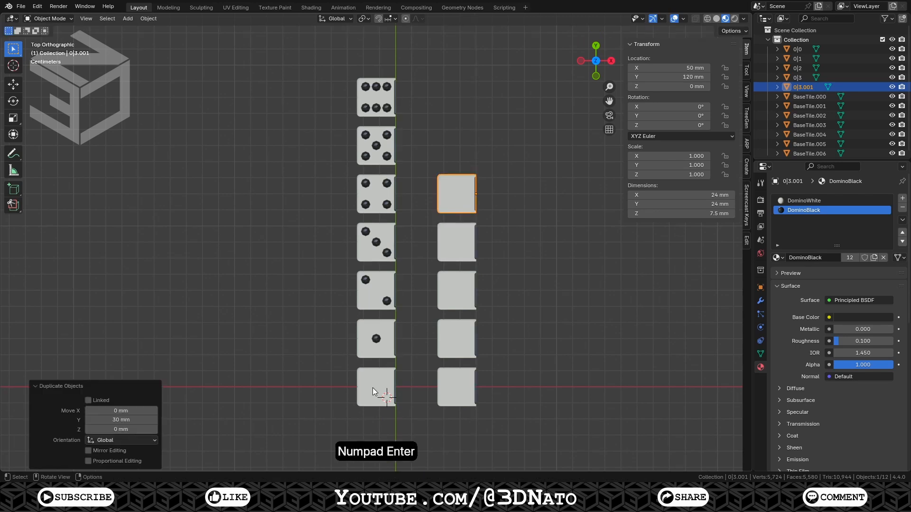
pyautogui.press('F2')
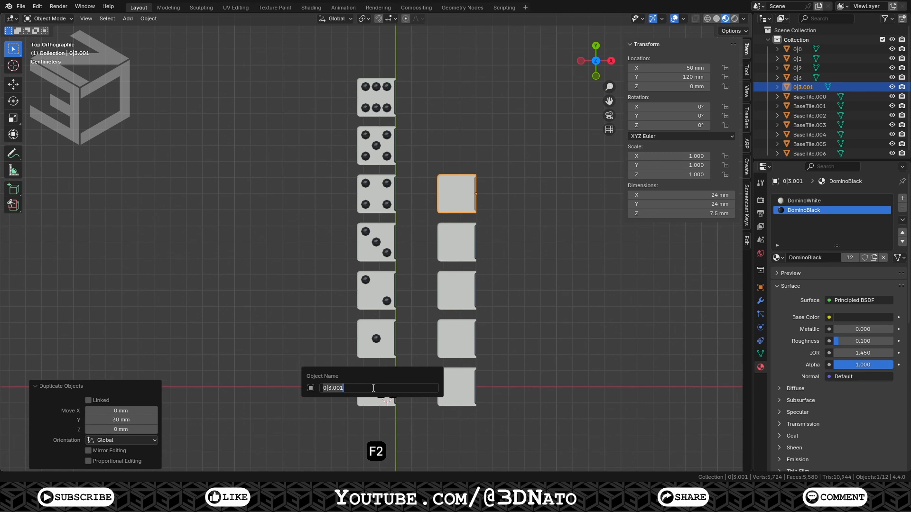
pyautogui.write('0|4')
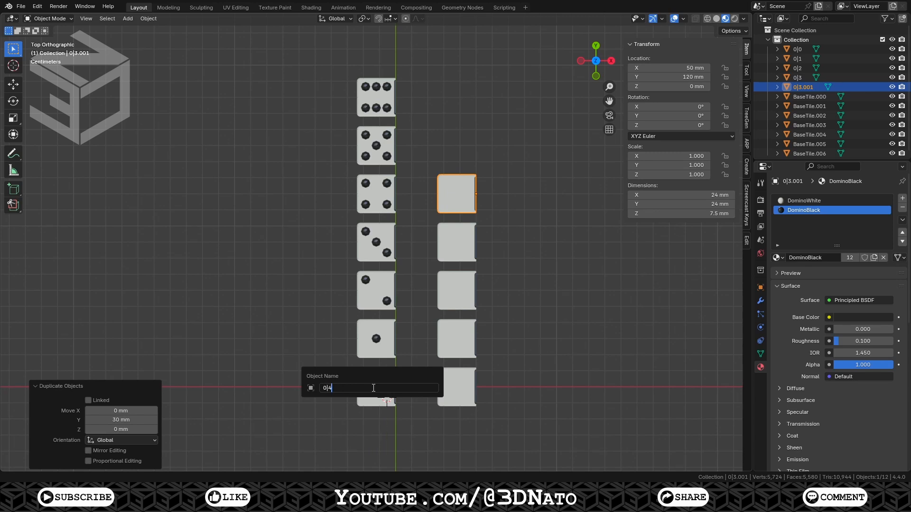
pyautogui.press('Return')
# Duplicate tile 0|4 30 mm along Y and rename the copy 0|5
pyautogui.hotkey('shift', 'd')
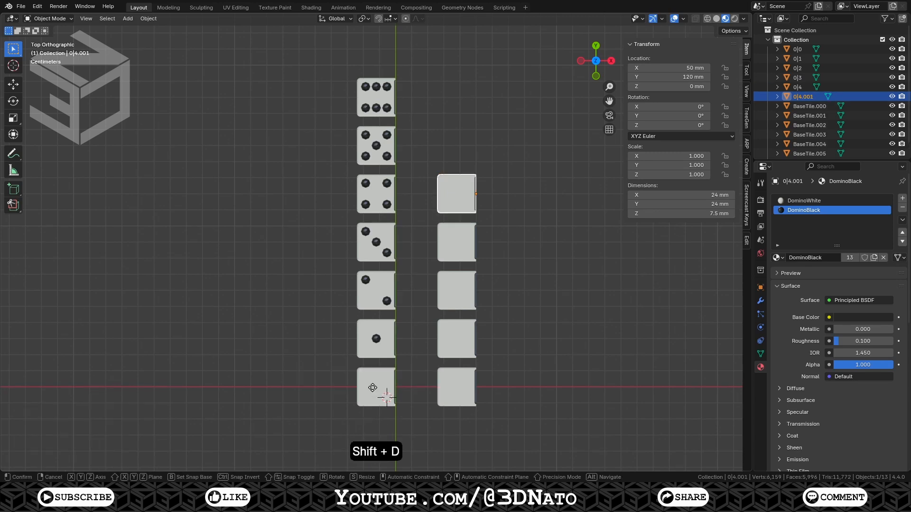
pyautogui.press('y')
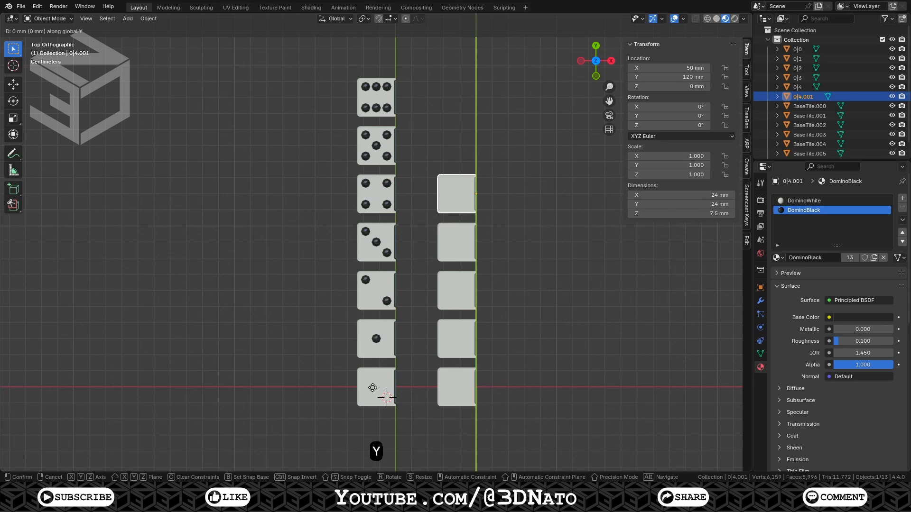
pyautogui.press('KP_3')
pyautogui.press('KP_0')
pyautogui.press('KP_Enter')
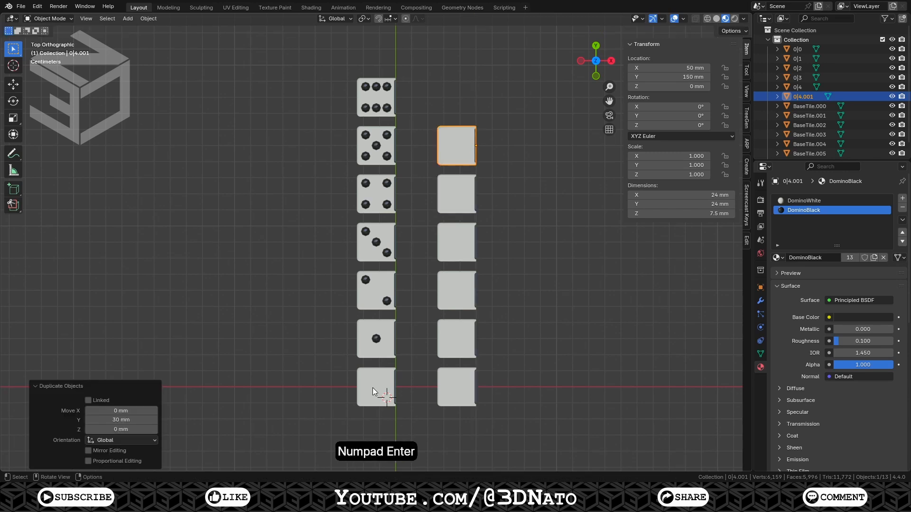
pyautogui.press('F2')
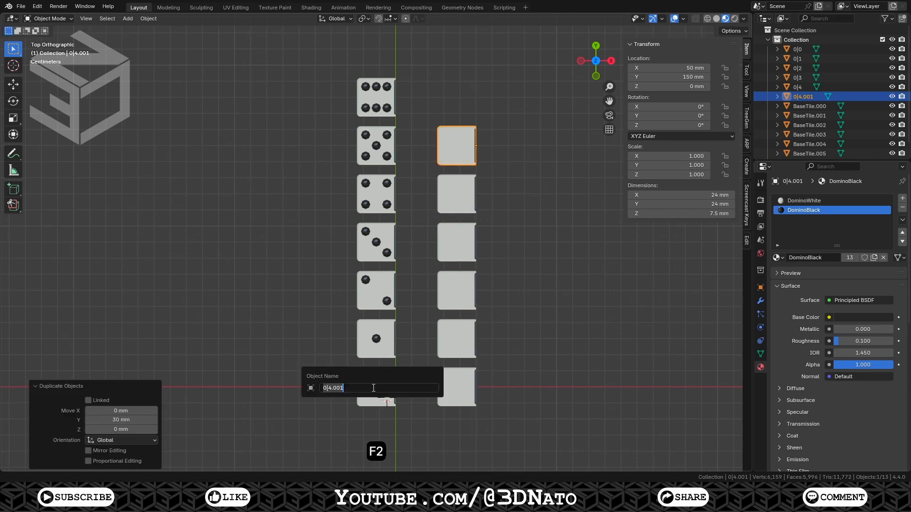
pyautogui.write('0|5')
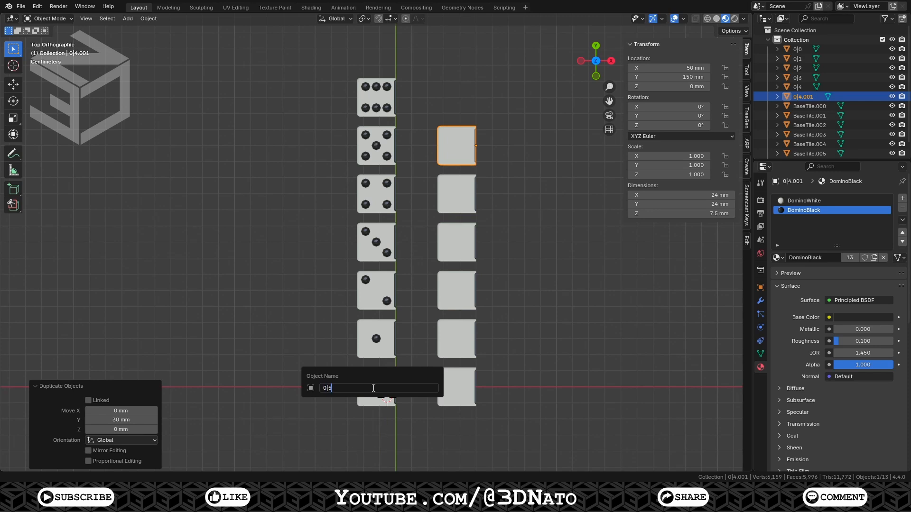
pyautogui.press('Return')
# Duplicate tile 0|5 30 mm along Y and rename the copy 0|6
pyautogui.hotkey('shift', 'd')
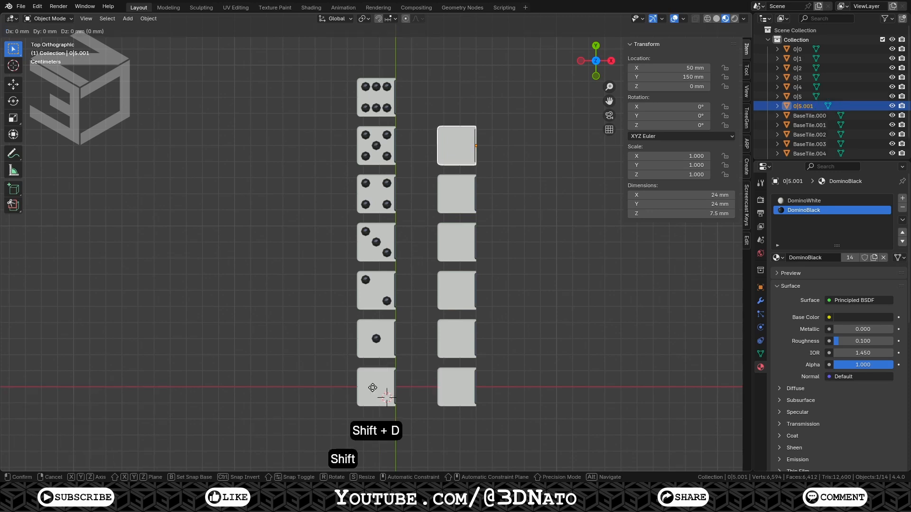
pyautogui.write('y')
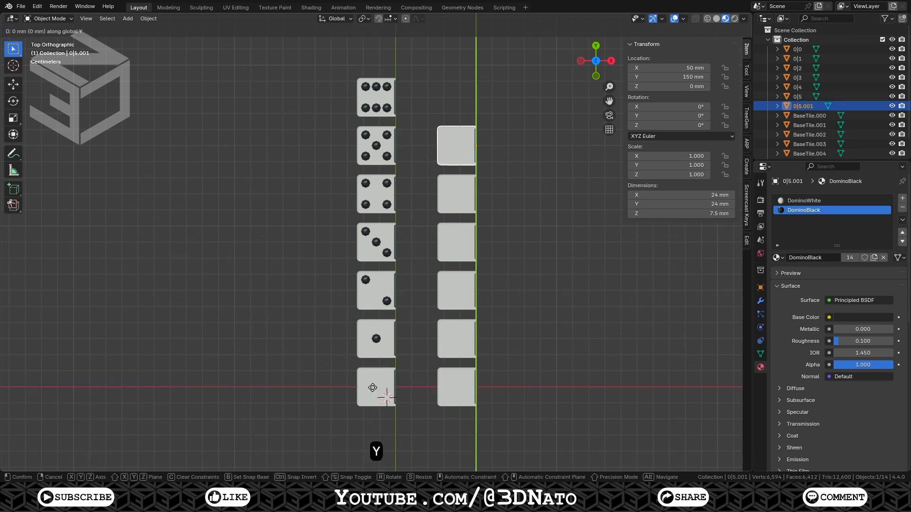
pyautogui.write('30')
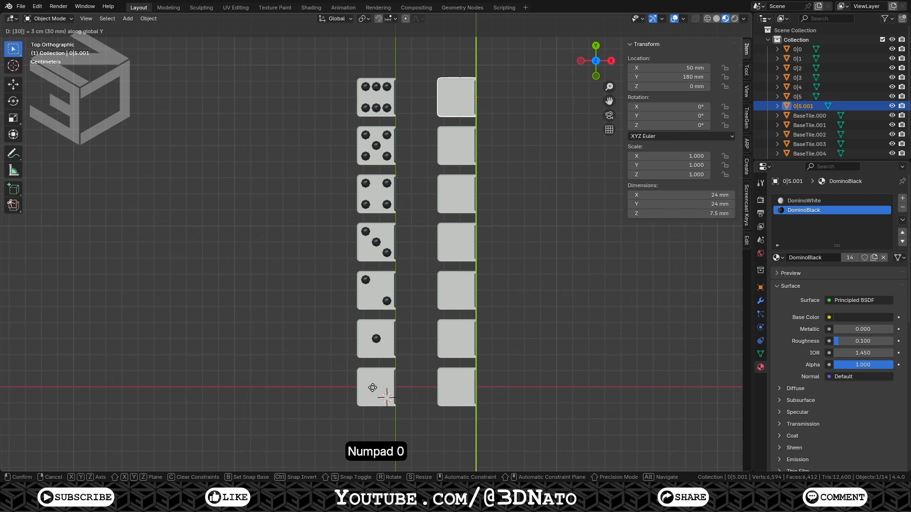
pyautogui.press('KP_Enter')
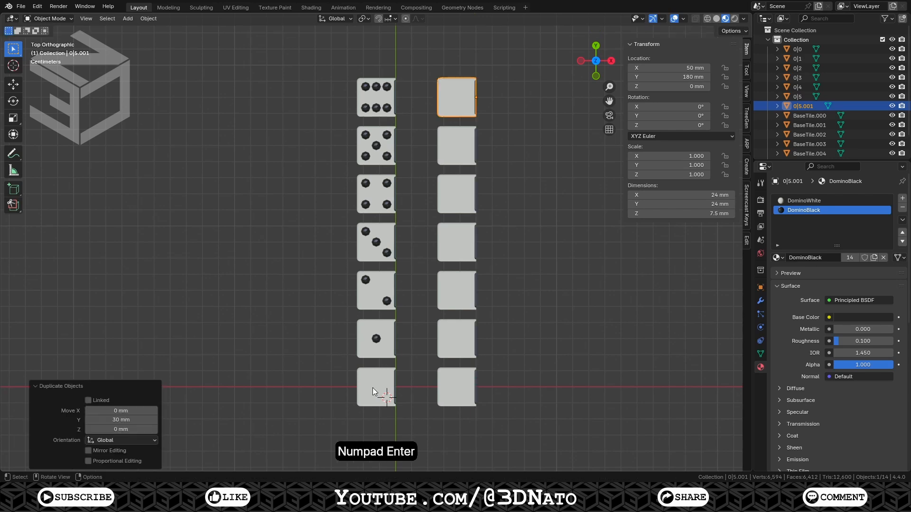
pyautogui.press('F2')
pyautogui.write('0|6')
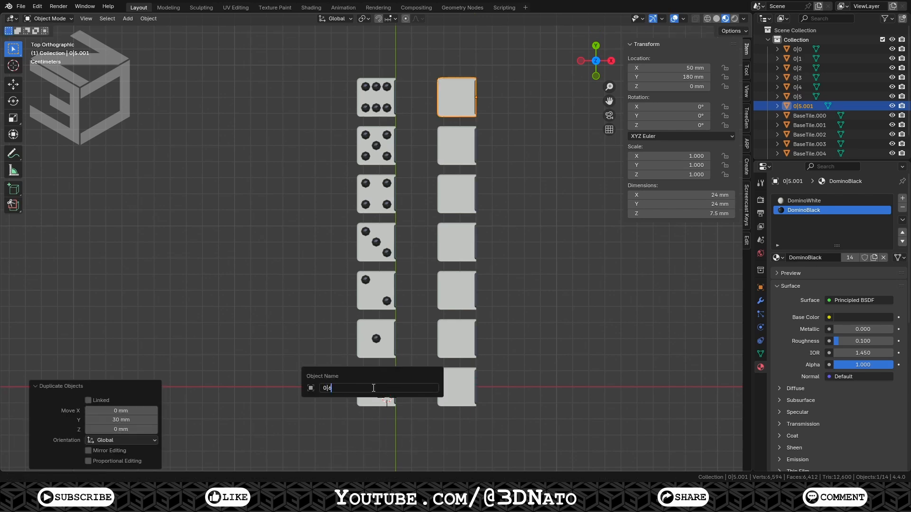
pyautogui.press('Return')
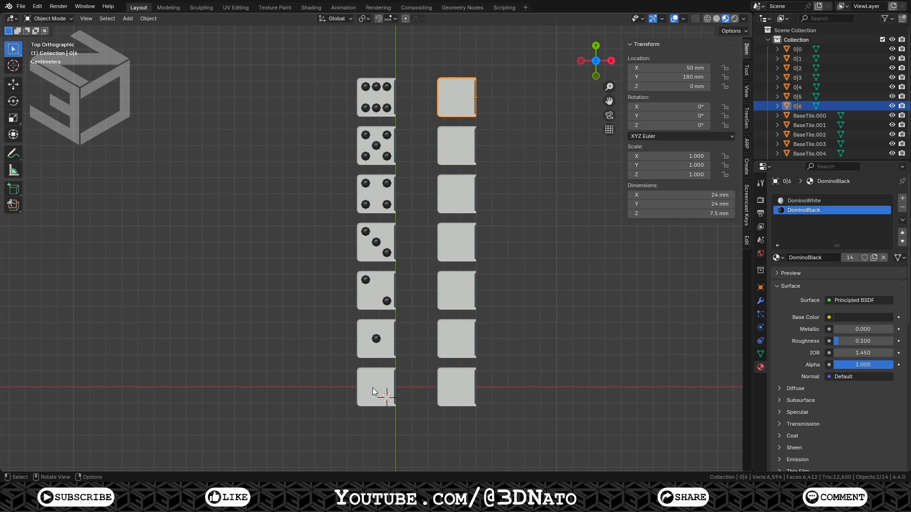
# Duplicate the one-pip base tile 100 mm along X and rename the copy 1|1
pyautogui.click(376, 335)
pyautogui.hotkey('shift', 'd')
pyautogui.write('x100')
pyautogui.press('KP_Enter')
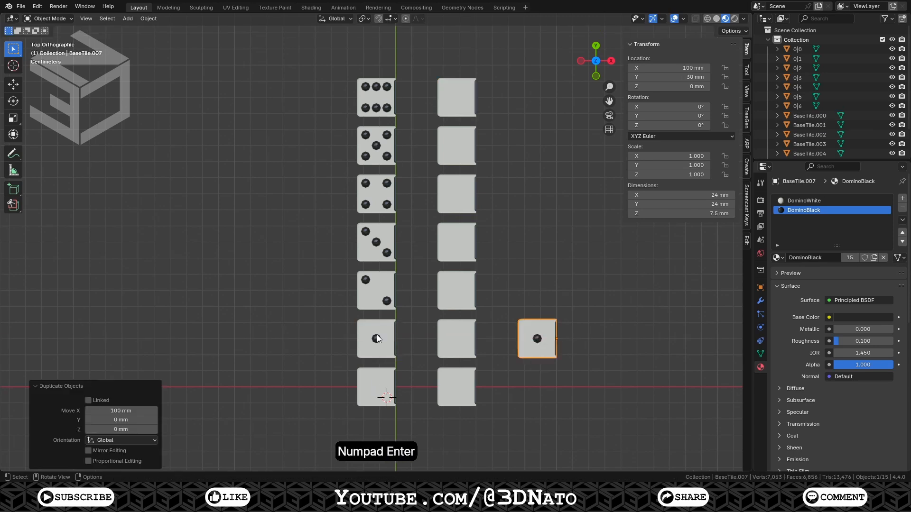
pyautogui.press('F2')
pyautogui.write('1|1')
pyautogui.press('Return')
# Duplicate tile 1|1 30 mm along Y and rename the copy 1|2
pyautogui.hotkey('shift', 'd')
pyautogui.write('y30')
pyautogui.press('KP_Enter')
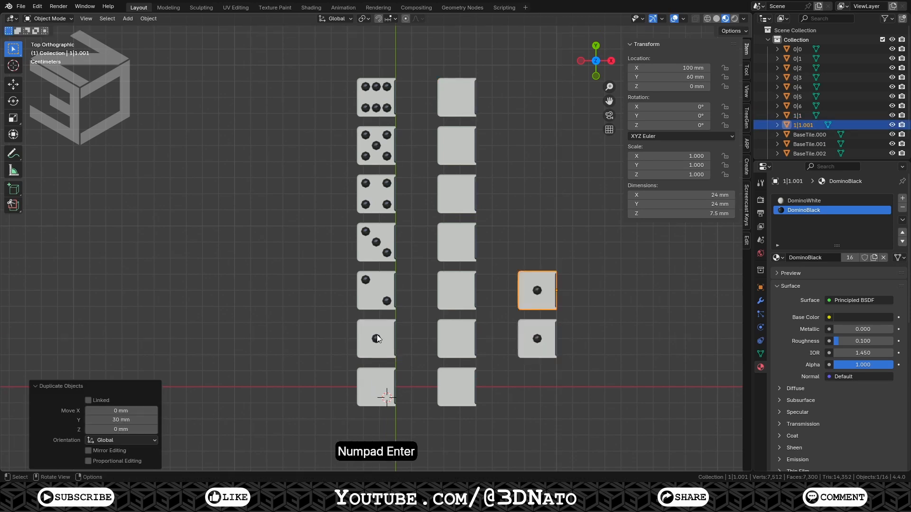
pyautogui.press('F2')
pyautogui.write('1|2')
pyautogui.press('Return')
# Duplicate tile 1|2 30 mm along Y and rename the copy 1|3
pyautogui.hotkey('shift', 'd')
pyautogui.write('y30')
pyautogui.press('KP_Enter')
pyautogui.press('F2')
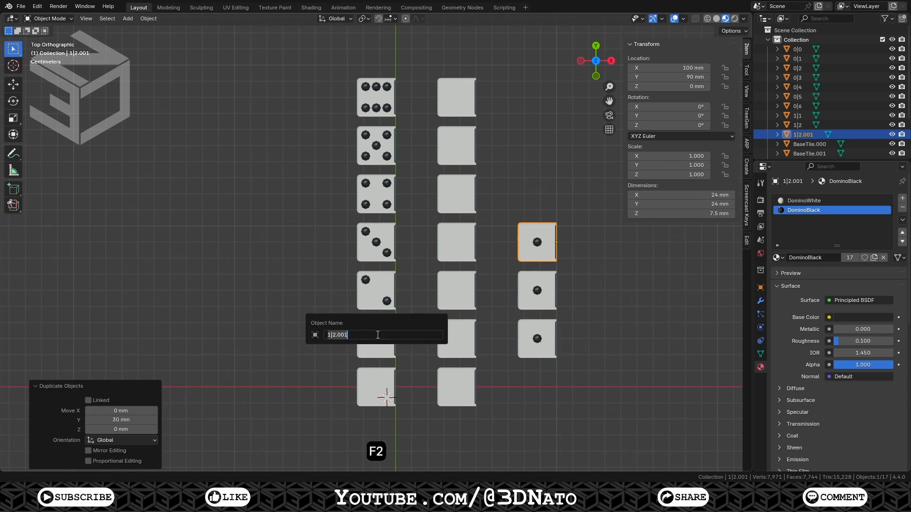
pyautogui.write('1|3')
pyautogui.press('Return')
# Duplicate tile 1|3 30 mm along Y and rename the copy 1|4
pyautogui.hotkey('shift', 'd')
pyautogui.write('y30')
pyautogui.press('KP_Enter')
pyautogui.press('F2')
pyautogui.write('1|4')
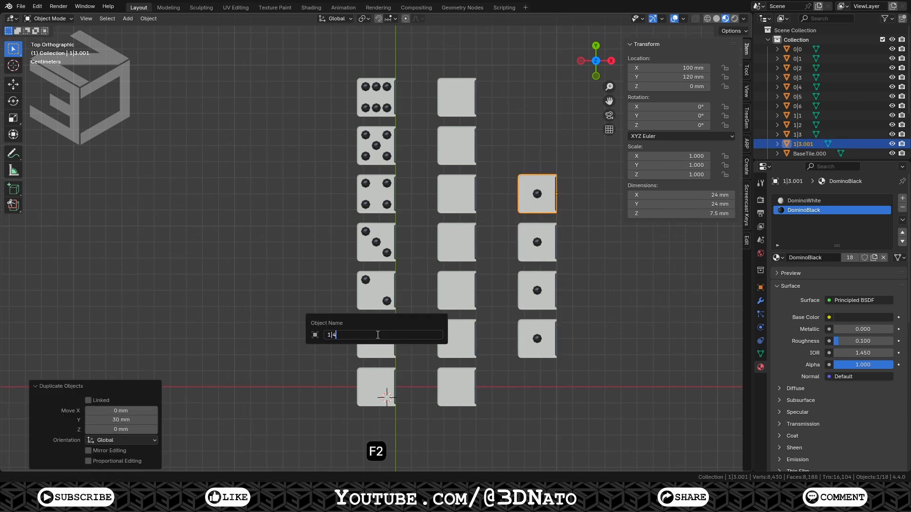
pyautogui.press('Return')
# Duplicate tile 1|4 30 mm along Y and rename the copy 1|5
pyautogui.hotkey('shift', 'd')
pyautogui.write('y30')
pyautogui.press('KP_Enter')
pyautogui.press('F2')
pyautogui.write('1|5')
pyautogui.press('Return')
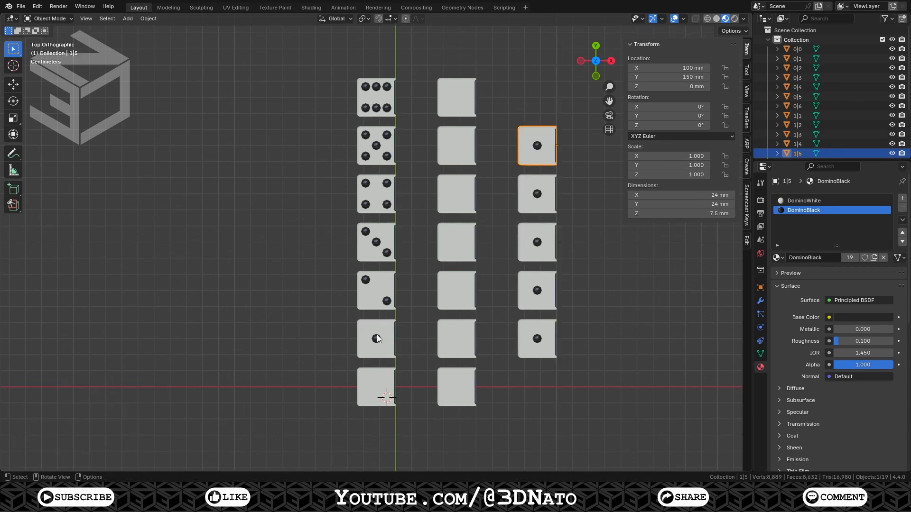
# Duplicate tile 1|5 30 mm along Y and rename the copy 1|6
pyautogui.hotkey('shift', 'd')
pyautogui.write('y30')
pyautogui.press('KP_Enter')
pyautogui.press('F2')
pyautogui.write('1|6')
pyautogui.press('Return')
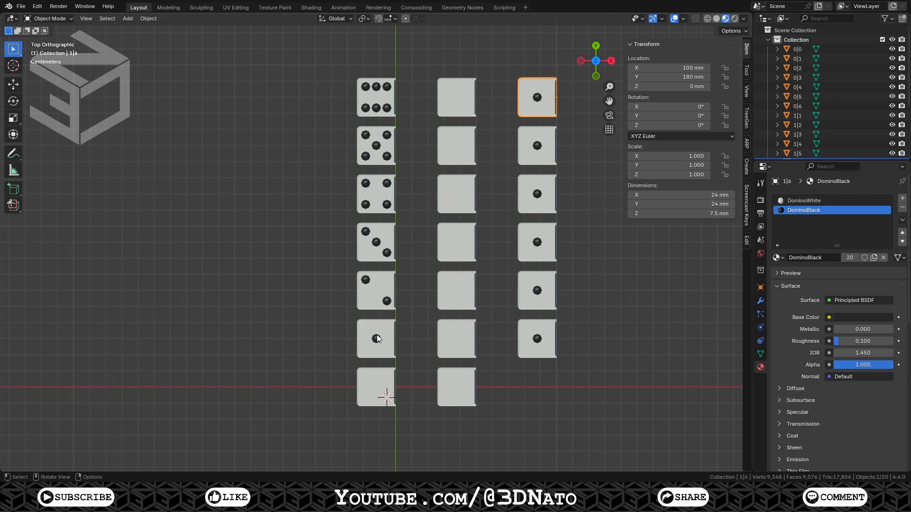
# Duplicate the two-pip base tile 150 mm along X and rename the copy 2|2
pyautogui.keyDown('shift'); pyautogui.moveTo(377, 339); pyautogui.dragTo(305, 321, button='middle'); pyautogui.keyUp('shift')
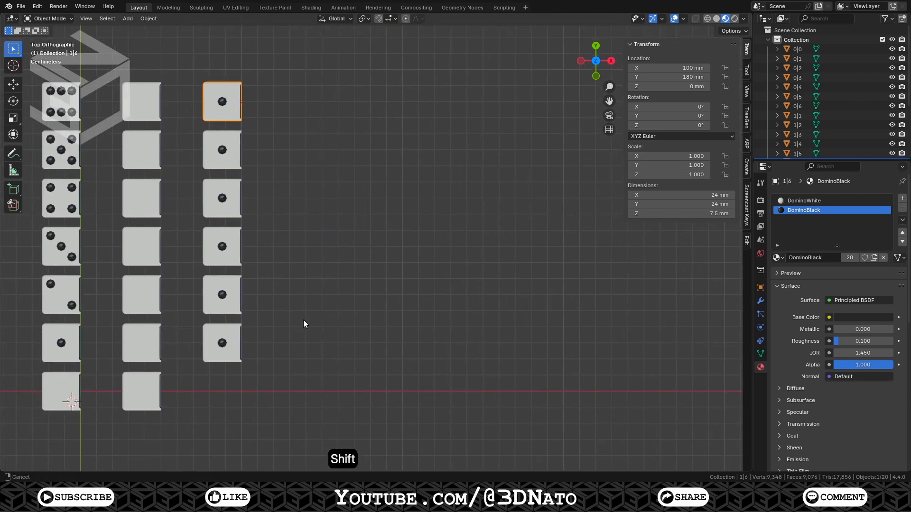
pyautogui.click(44, 283)
pyautogui.hotkey('shift', 'd')
pyautogui.write('x150')
pyautogui.press('KP_Enter')
pyautogui.press('F2')
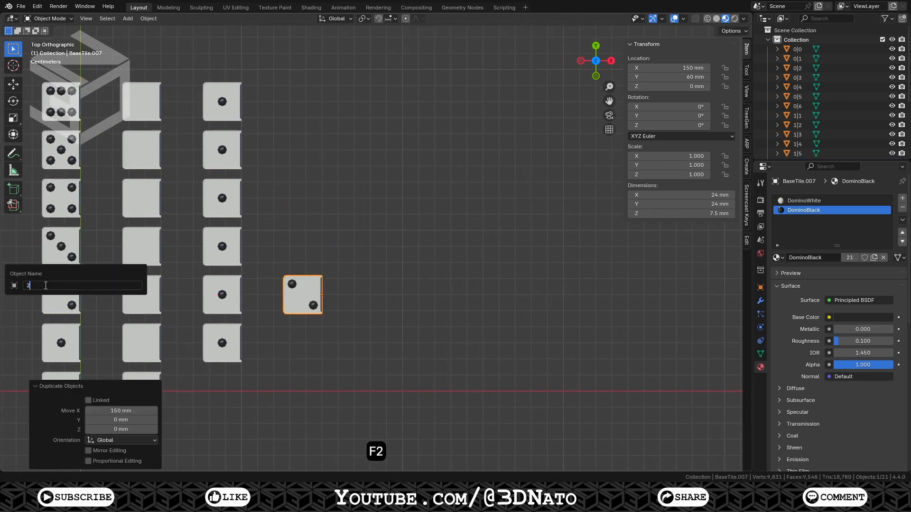
pyautogui.write('2|2')
pyautogui.press('Return')
# Duplicate tile 2|2 30 mm along Y and rename the copy 2|3
pyautogui.hotkey('shift', 'd')
pyautogui.write('y30')
pyautogui.press('KP_Enter')
pyautogui.press('F2')
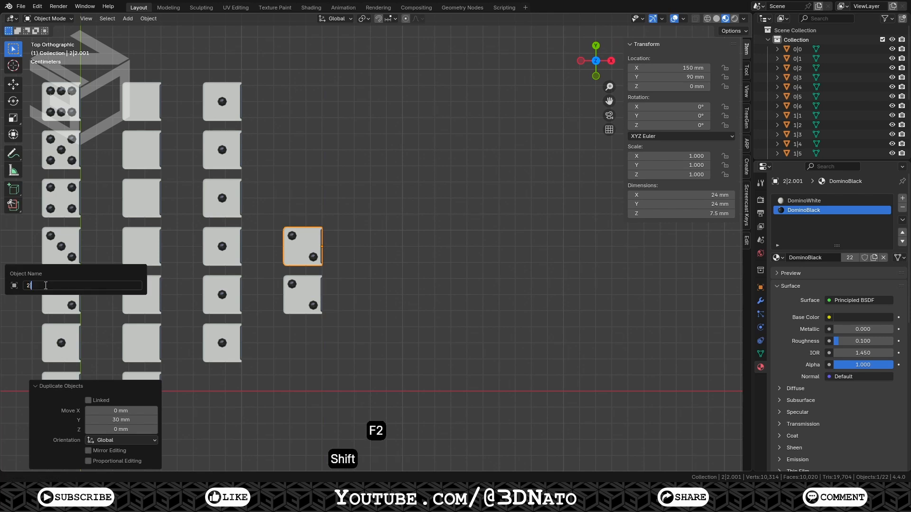
pyautogui.write('2|3')
pyautogui.press('Return')
# Duplicate tile 2|3 30 mm along Y and rename the copy 2|4
pyautogui.hotkey('shift', 'd')
pyautogui.write('y30')
pyautogui.press('KP_Enter')
pyautogui.press('F2')
pyautogui.write('2|4')
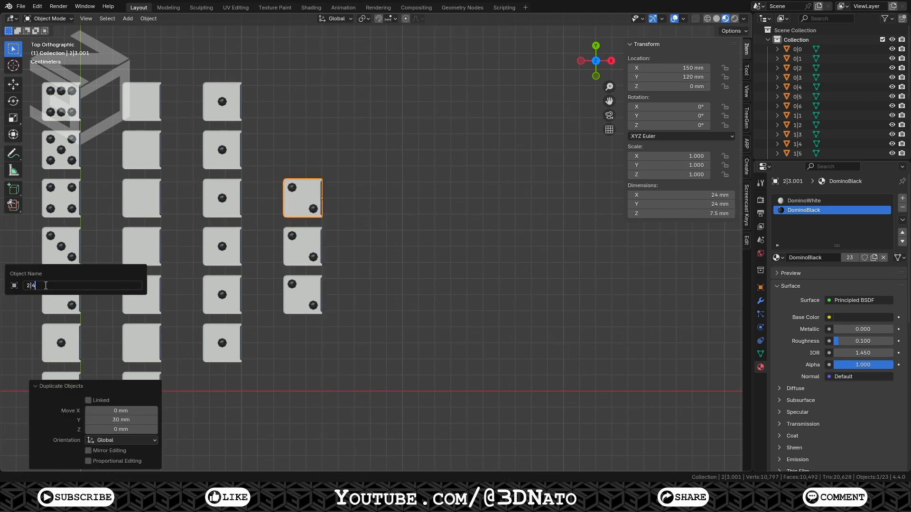
pyautogui.press('Return')
# Duplicate tile 2|4 30 mm along Y and rename the copy 2|5
pyautogui.hotkey('shift', 'd')
pyautogui.write('y30')
pyautogui.press('KP_Enter')
pyautogui.press('F2')
pyautogui.write('2|5')
pyautogui.press('Return')
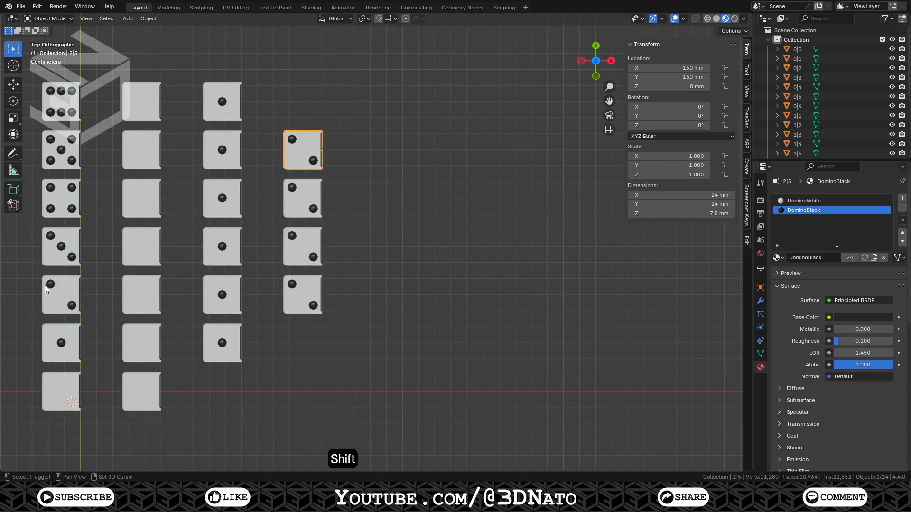
# Duplicate tile 2|5 30 mm along Y and rename the copy 2|6
pyautogui.hotkey('shift', 'd')
pyautogui.write('y30')
pyautogui.press('F2')
pyautogui.write('2|6')
pyautogui.press('Return')
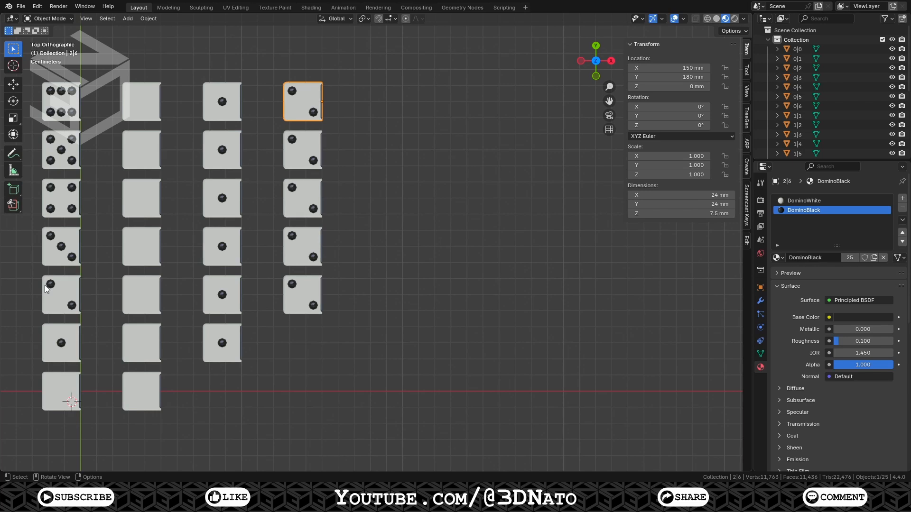
# Duplicate the three-pip base tile 200 mm along X and rename the copy 3|3
pyautogui.click(43, 254)
pyautogui.hotkey('shift', 'd')
pyautogui.write('x200')
pyautogui.press('KP_Enter')
pyautogui.press('F2')
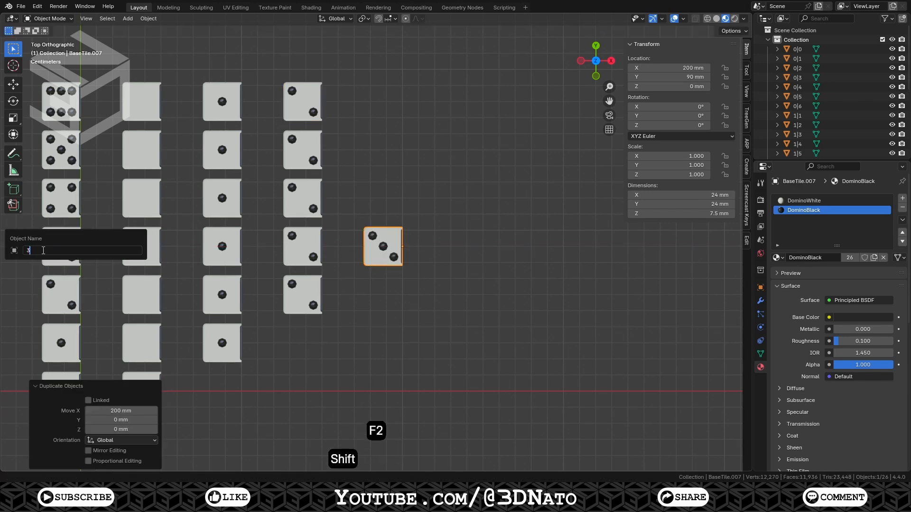
pyautogui.write('3|3')
pyautogui.press('Return')
# Duplicate tile 3|3 30 mm along Y and rename the copy 3|4
pyautogui.hotkey('shift', 'd')
pyautogui.write('y30')
pyautogui.press('KP_Enter')
pyautogui.press('F2')
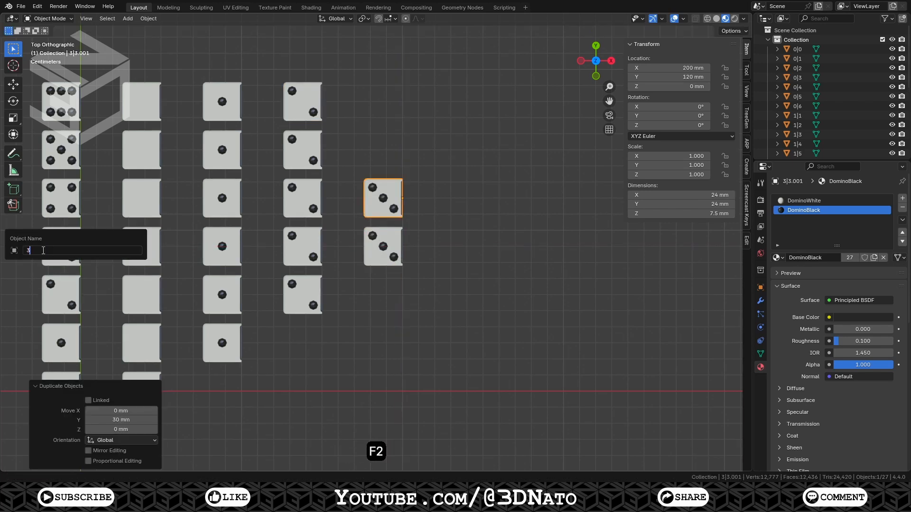
pyautogui.write('3|4')
pyautogui.press('Return')
# Duplicate tile 3|4 30 mm along Y and rename the copy 3|5
pyautogui.hotkey('shift', 'd')
pyautogui.write('y30')
pyautogui.press('KP_Enter')
pyautogui.press('F2')
pyautogui.write('3|5')
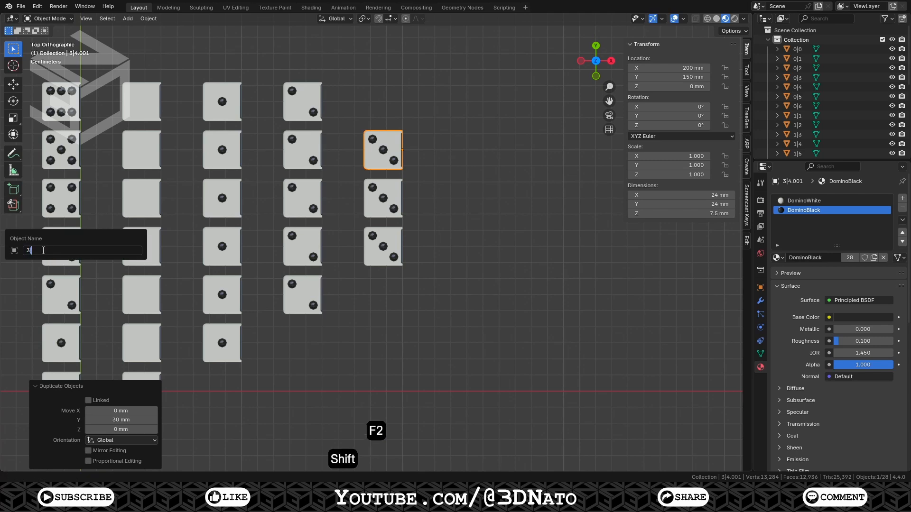
pyautogui.press('Return')
# Duplicate tile 3|5 30 mm along Y and rename the copy 3|6
pyautogui.hotkey('shift', 'd')
pyautogui.write('y30')
pyautogui.press('KP_Enter')
pyautogui.press('F2')
pyautogui.write('3|6')
pyautogui.press('Return')
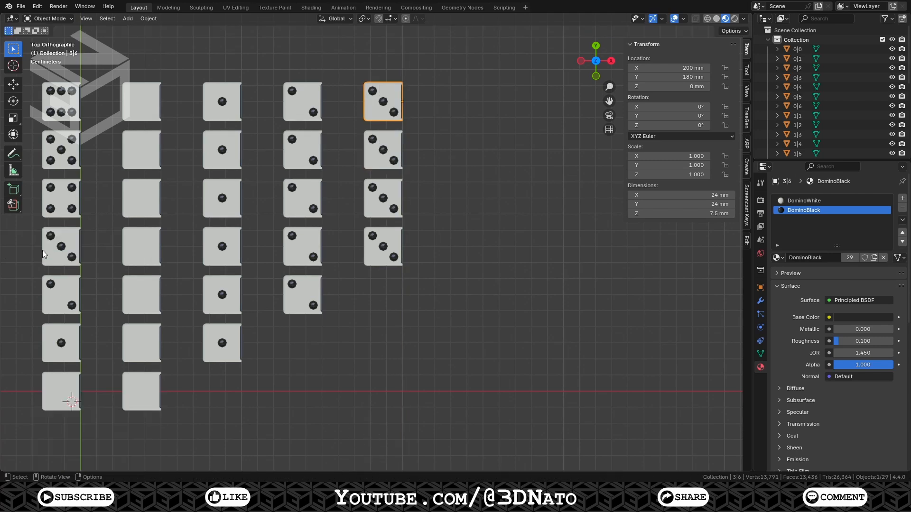
# Duplicate the four-pip base tile 250 mm along X and rename the copy 4|4
pyautogui.click(48, 207)
pyautogui.hotkey('shift', 'd')
pyautogui.write('x250')
pyautogui.press('KP_Enter')
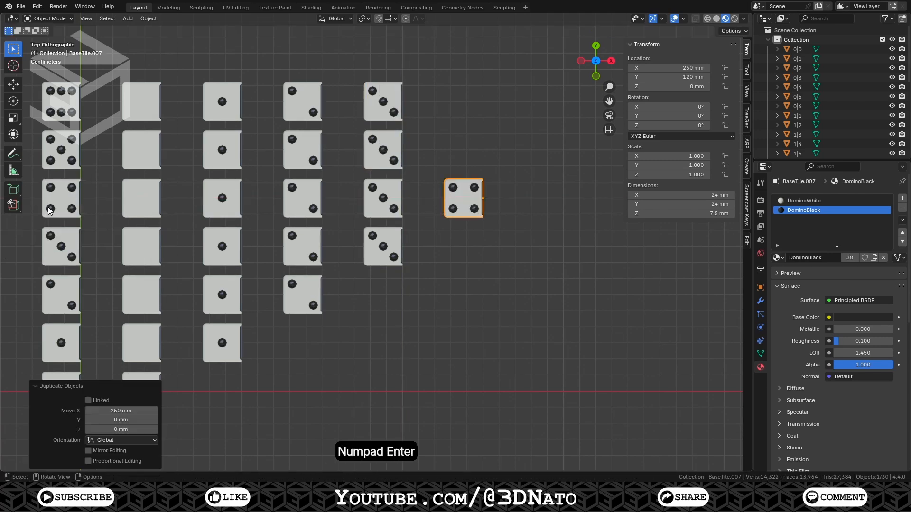
pyautogui.press('F2')
pyautogui.write('4|4')
pyautogui.press('Return')
# Duplicate tile 4|4 30 mm along Y and rename the copy 4|5
pyautogui.hotkey('shift', 'd')
pyautogui.write('y30')
pyautogui.press('KP_Enter')
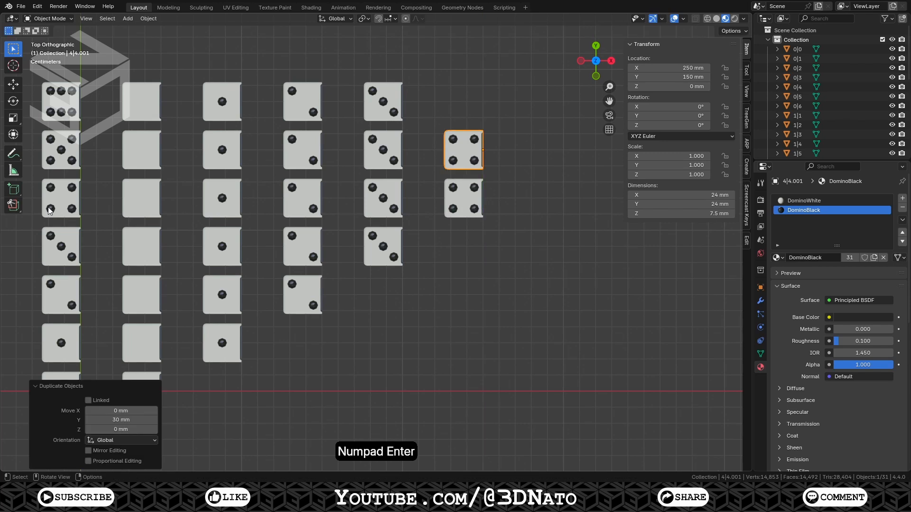
pyautogui.press('F2')
pyautogui.write('4|5')
pyautogui.press('Return')
# Duplicate tile 4|5 30 mm along Y and rename the copy 4|6
pyautogui.hotkey('shift', 'd')
pyautogui.write('y30')
pyautogui.press('KP_Enter')
pyautogui.press('F2')
pyautogui.write('4|6')
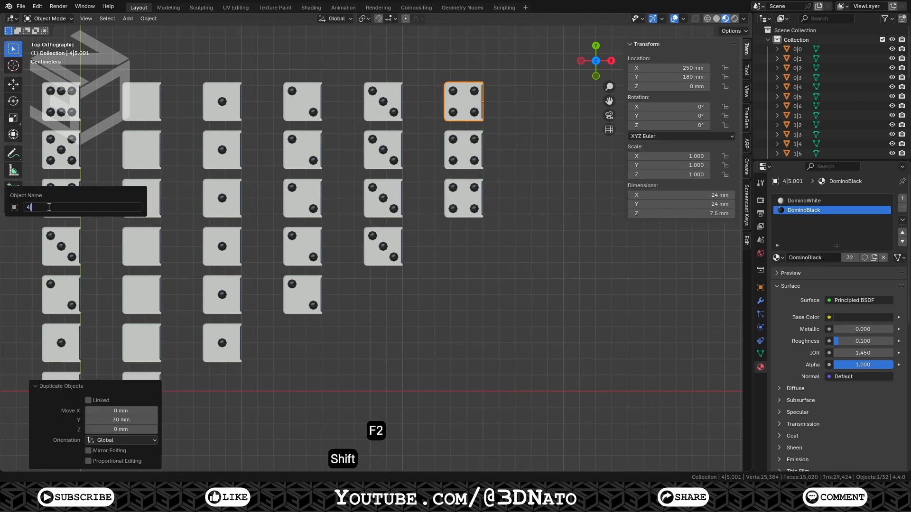
pyautogui.press('Return')
# Duplicate the five-pip base tile 300 mm along X and rename the copy 5|5
pyautogui.click(51, 155)
pyautogui.hotkey('shift', 'd')
pyautogui.write('x300')
pyautogui.press('KP_Enter')
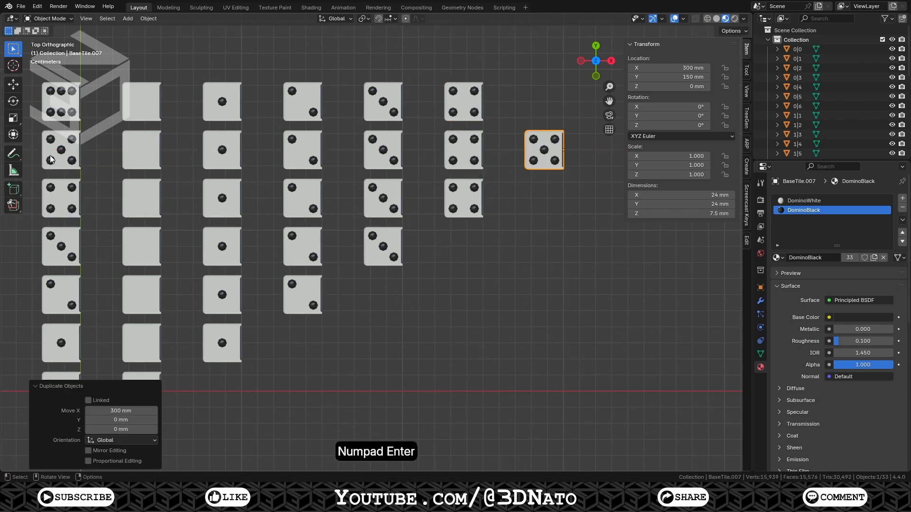
pyautogui.press('F2')
pyautogui.write('5|5')
pyautogui.press('Return')
# Duplicate tile 5|5 30 mm along Y and rename the copy 5|6
pyautogui.hotkey('shift', 'd')
pyautogui.write('y30')
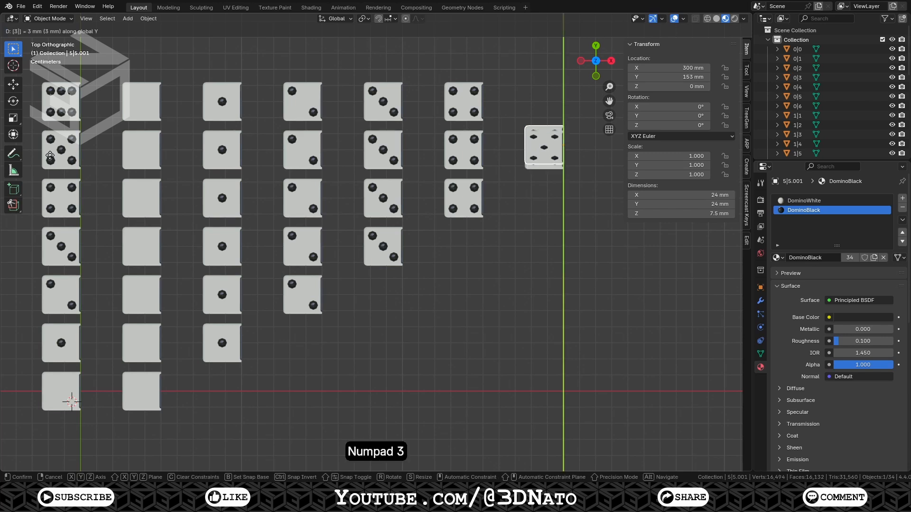
pyautogui.press('KP_Enter')
pyautogui.press('F2')
pyautogui.write('5|6')
pyautogui.press('Return')
# Duplicate the six-pip base tile 350 mm along X and rename the copy 6|6
pyautogui.click(55, 113)
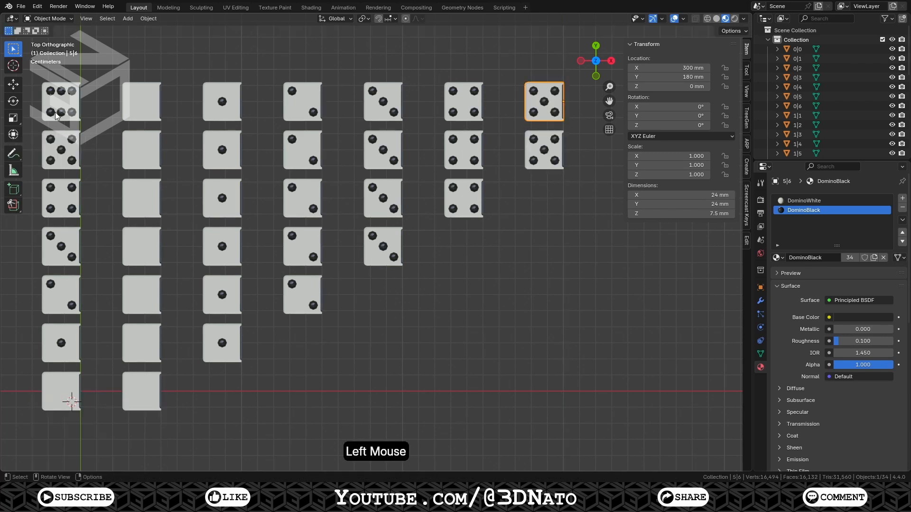
pyautogui.hotkey('shift', 'd')
pyautogui.write('x350')
pyautogui.press('KP_Enter')
pyautogui.press('F2')
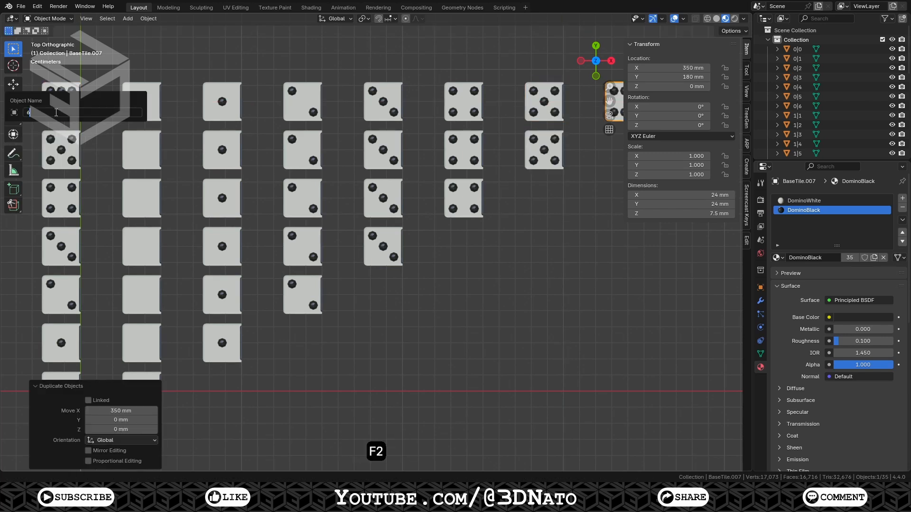
pyautogui.write('6|6')
pyautogui.press('Return')
# Duplicate the blank base tile 50 mm along X and rotate the copy 180° about Z
pyautogui.click(74, 376)
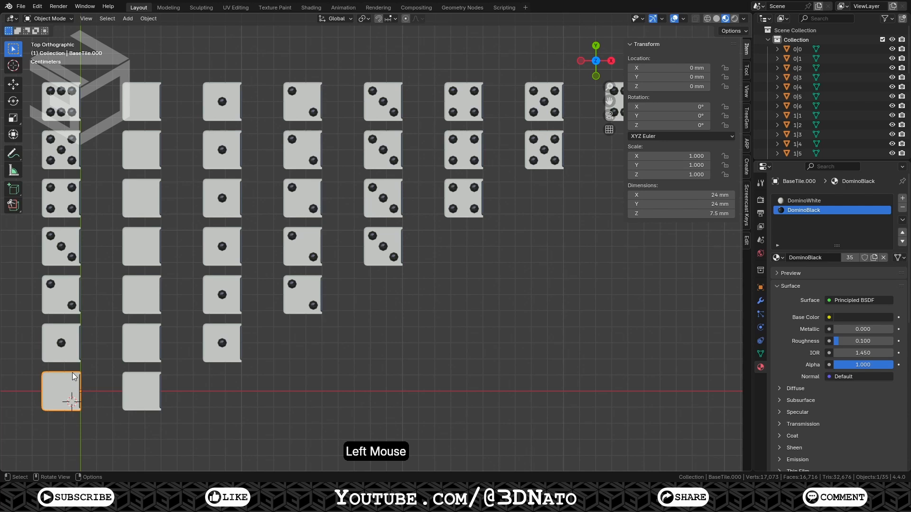
pyautogui.hotkey('shift', 'd')
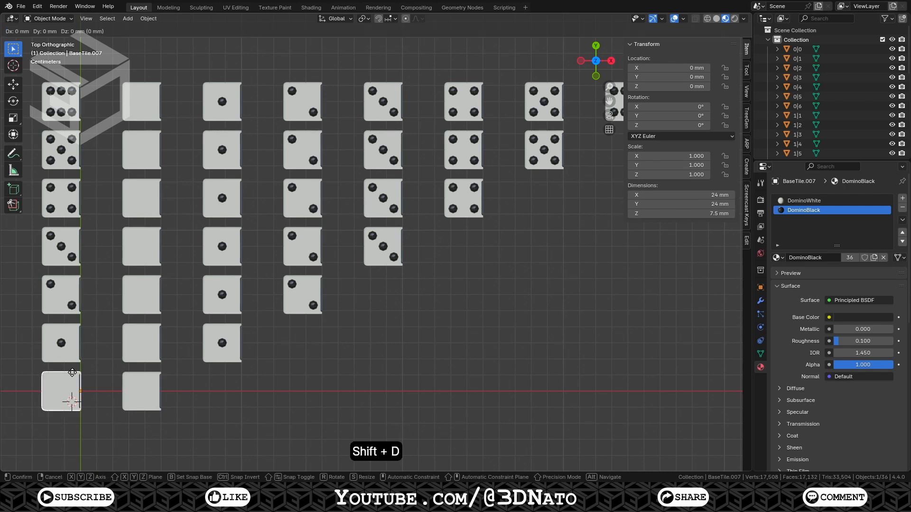
pyautogui.write('x')
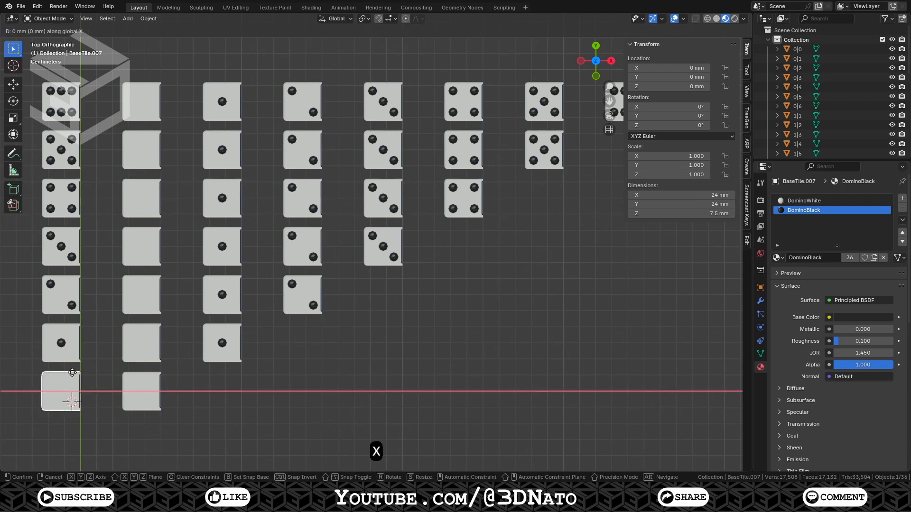
pyautogui.write('50')
pyautogui.press('KP_Enter')
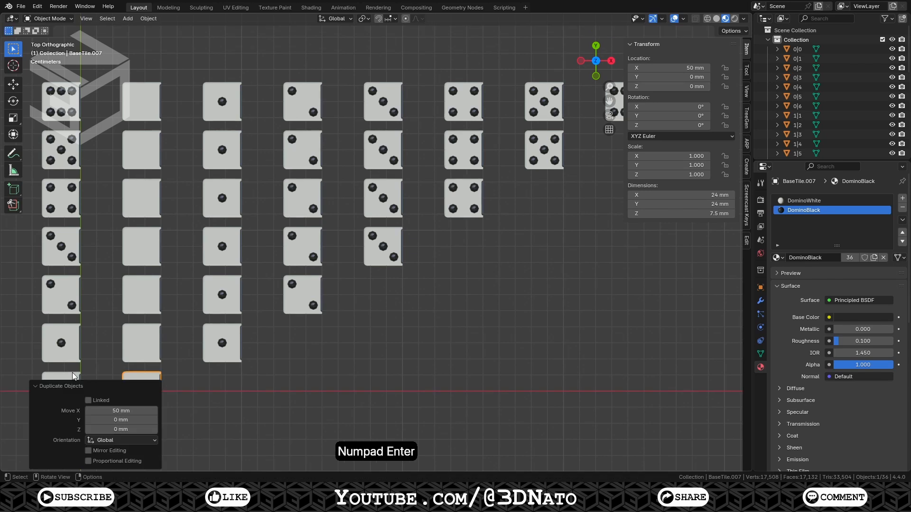
pyautogui.press('r')
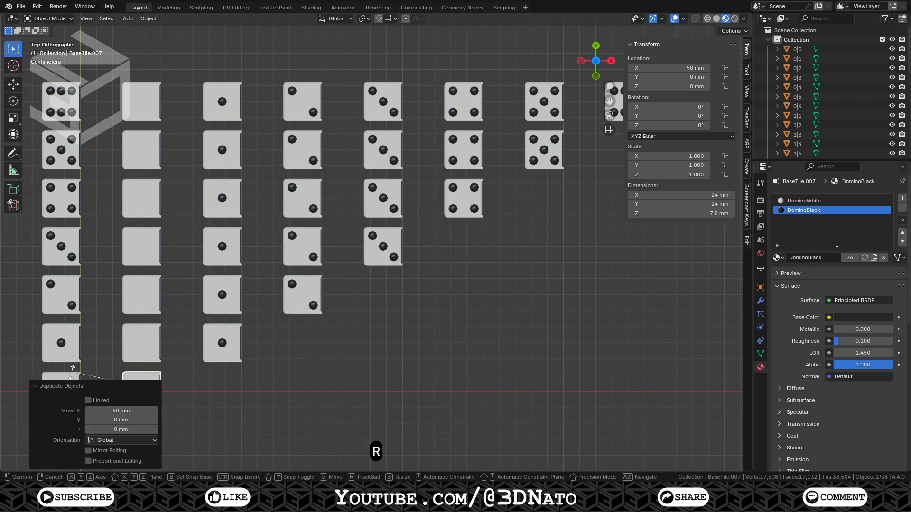
pyautogui.press('z')
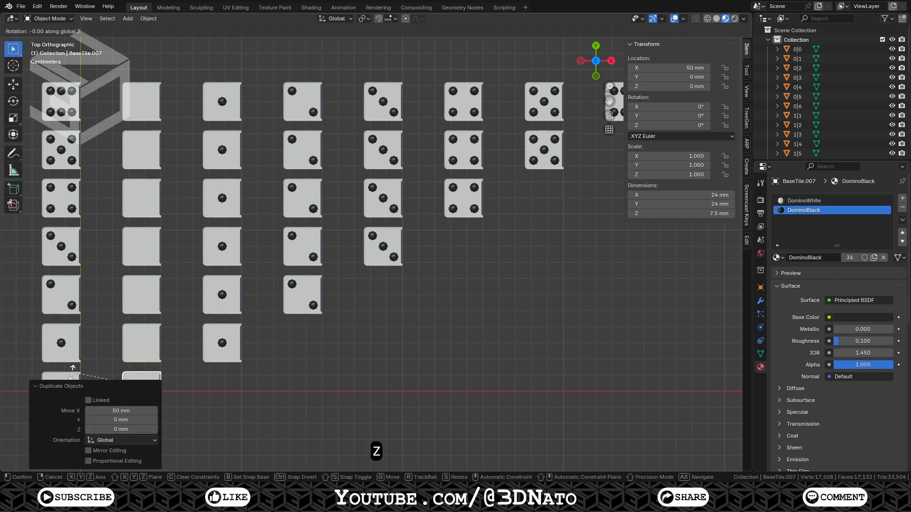
pyautogui.press('KP_1')
pyautogui.press('KP_8')
pyautogui.press('KP_0')
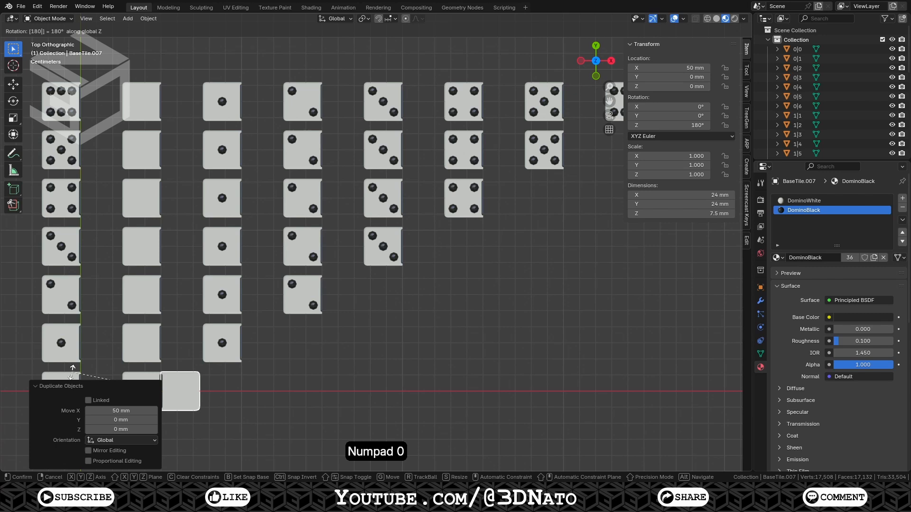
pyautogui.press('KP_Enter')
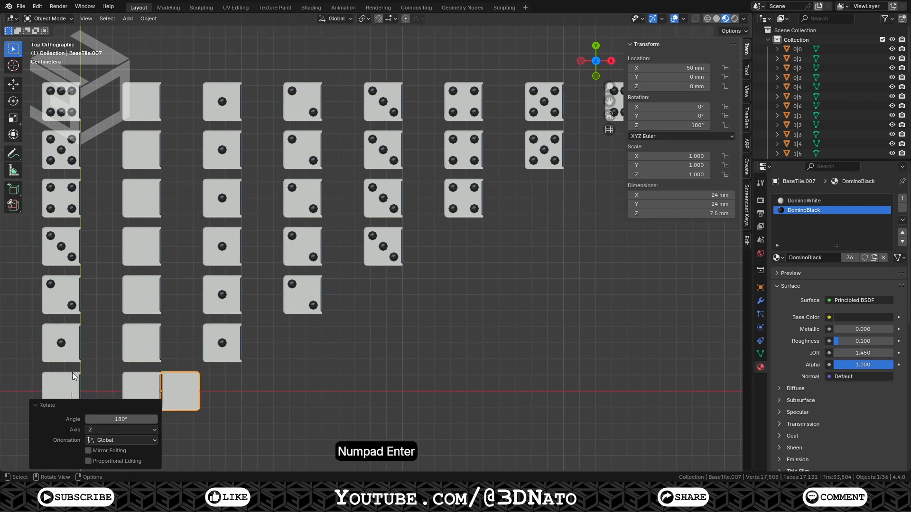
# Join the rotated copy into tile 0|0, then merge all of the combined mesh's vertices by distance
pyautogui.keyDown('shift'); pyautogui.click(140, 386); pyautogui.keyUp('shift')
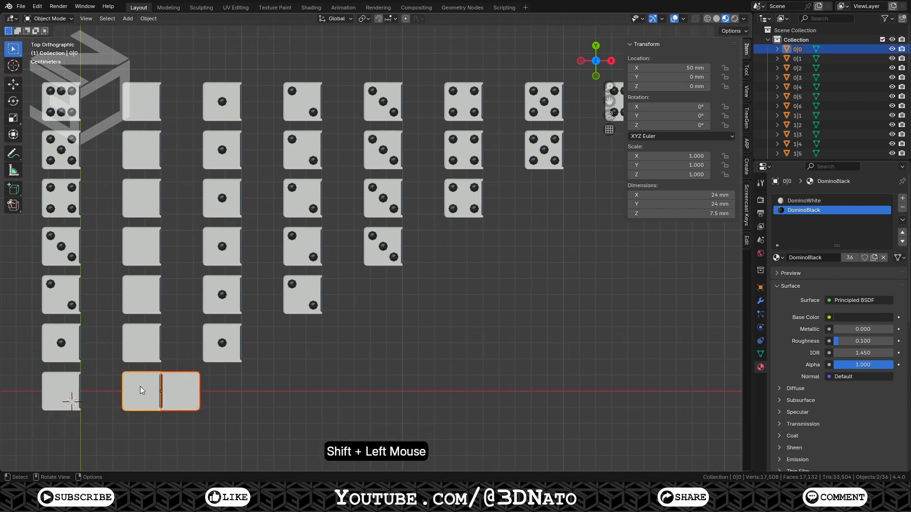
pyautogui.hotkey('ctrl', 'j')
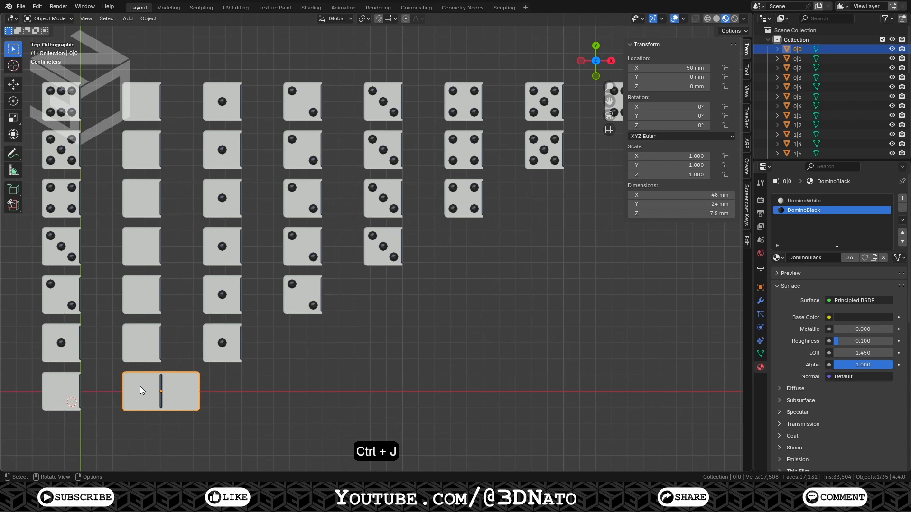
pyautogui.press('Tab')
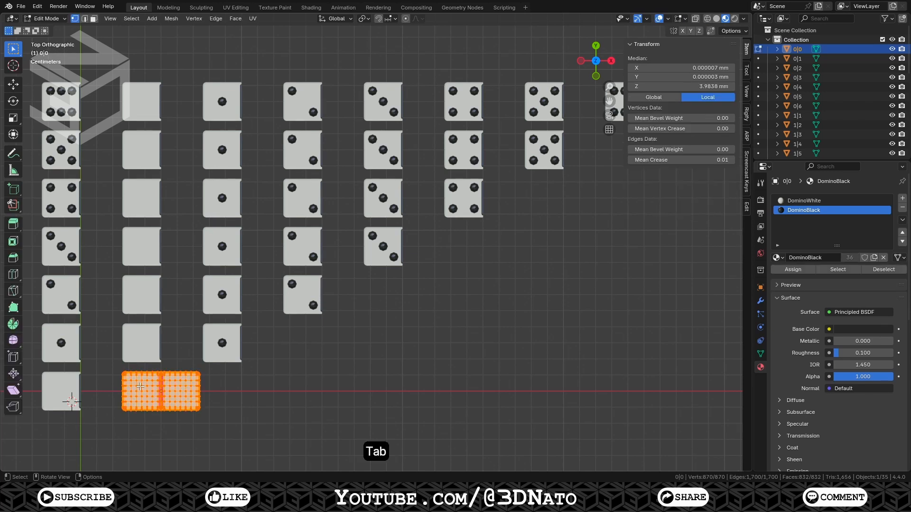
pyautogui.press('a')
pyautogui.press('m')
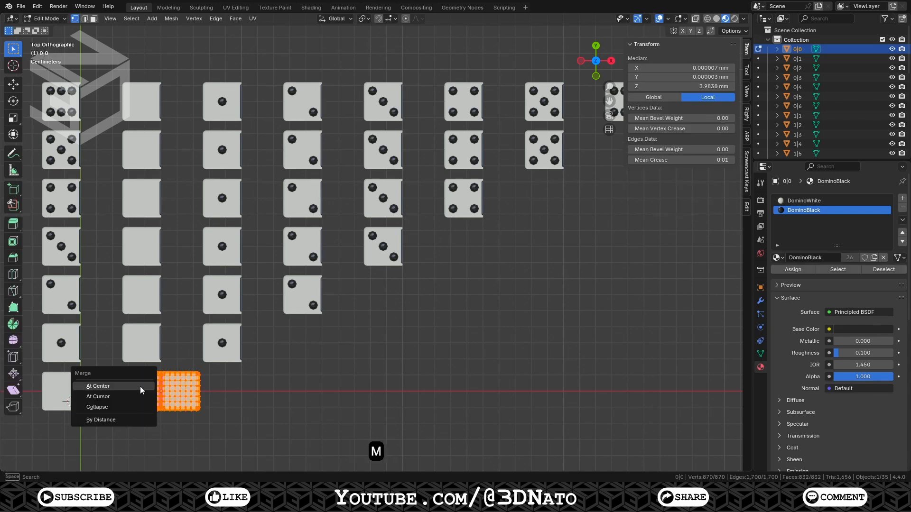
pyautogui.click(140, 419)
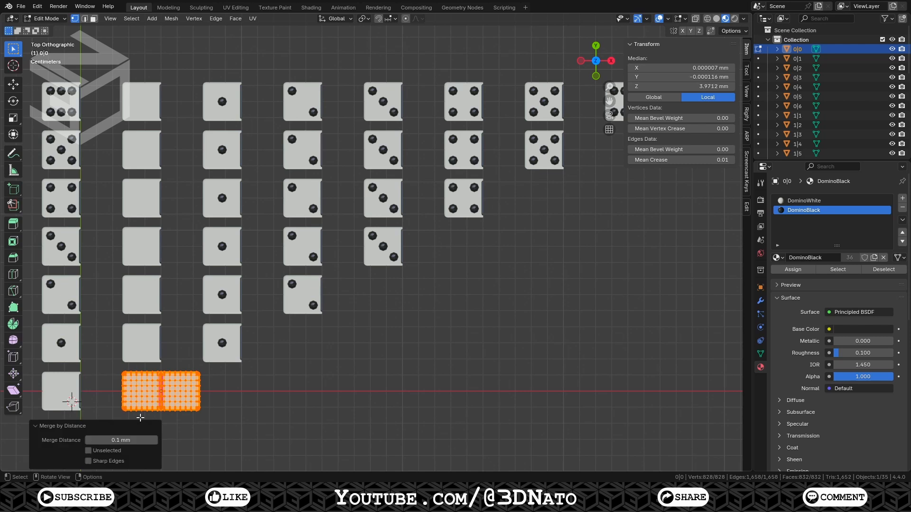
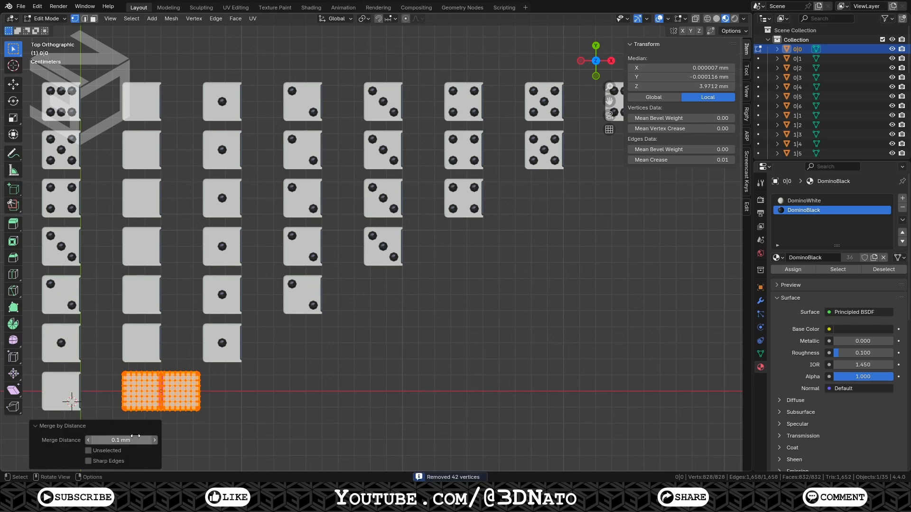
# Set the merge distance to 0.01 mm for tile 0|0 and leave Edit Mode
pyautogui.moveTo(134, 441); pyautogui.dragTo(121, 441)
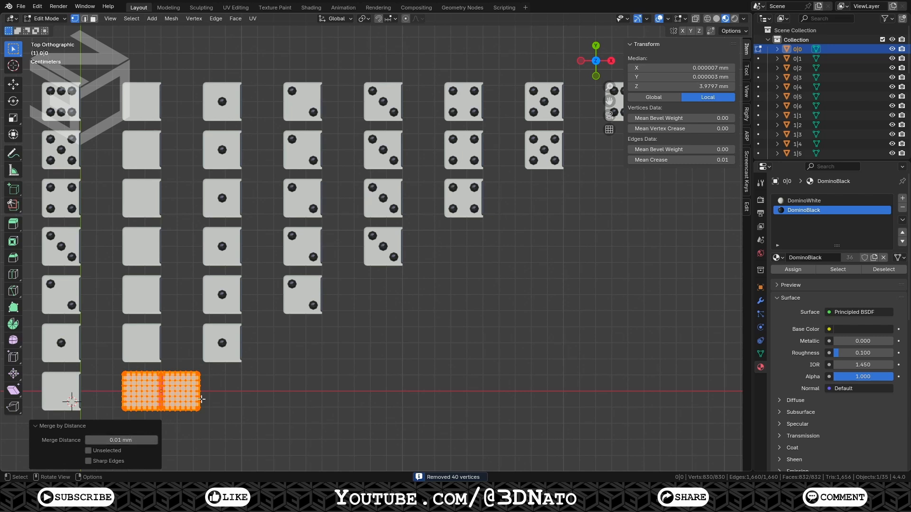
pyautogui.press('Tab')
# Duplicate the one-pip base tile 50 mm along X and rotate the copy 180° about Z
pyautogui.click(69, 335)
pyautogui.hotkey('shift', 'd')
pyautogui.write('x50')
pyautogui.press('Return')
pyautogui.write('rz180')
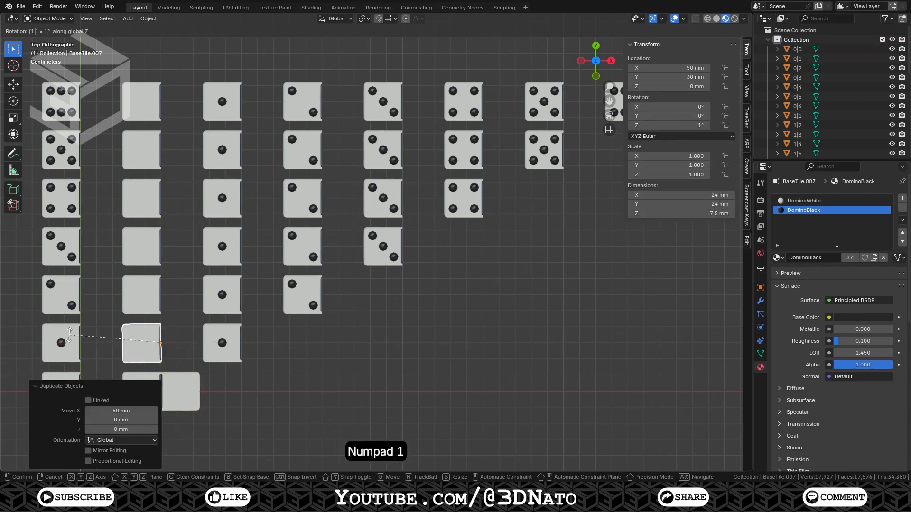
pyautogui.press('Return')
# Join the rotated copy into tile 0|1 and merge the combined mesh's vertices by distance
pyautogui.keyDown('shift'); pyautogui.click(141, 338); pyautogui.keyUp('shift')
pyautogui.hotkey('ctrl', 'j')
pyautogui.press('Tab')
pyautogui.press('m')
pyautogui.press('b')
pyautogui.press('Tab')
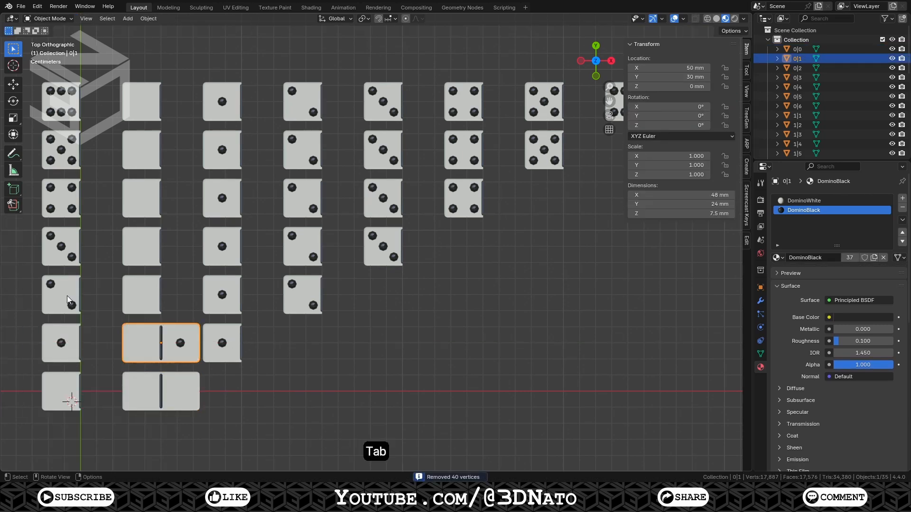
# Join the rotated two-pip copy into tile 0|2 and merge its vertices by distance
pyautogui.click(138, 292)
pyautogui.press('KP_Enter')
pyautogui.press('Tab')
pyautogui.press('m')
pyautogui.press('b')
pyautogui.press('Tab')
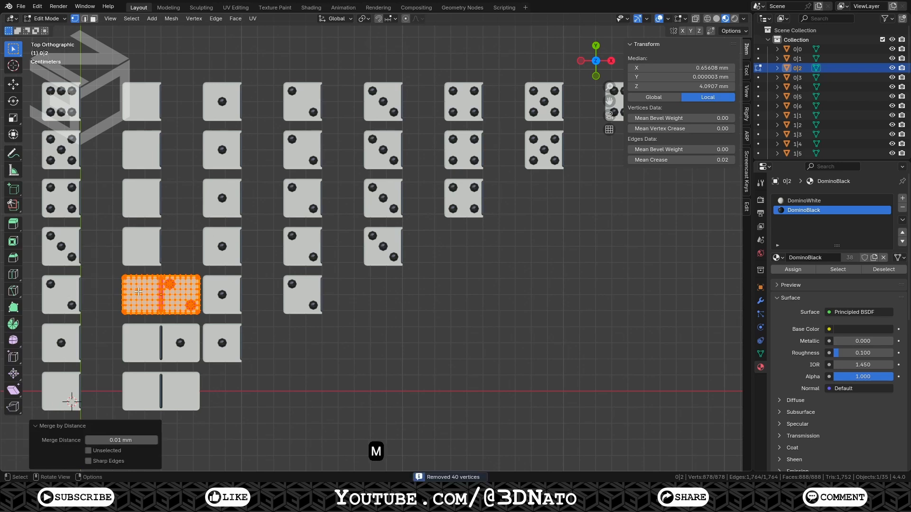
# Duplicate the three-pip base tile 50 mm along X and rotate the copy 180° about Z
pyautogui.click(66, 246)
pyautogui.hotkey('shift', 'd')
pyautogui.write('x50')
pyautogui.press('Return')
pyautogui.write('rz180')
pyautogui.press('Return')
# Join the rotated copy into tile 0|3 and merge the combined mesh's vertices by distance
pyautogui.keyDown('shift'); pyautogui.click(137, 246); pyautogui.keyUp('shift')
pyautogui.hotkey('ctrl', 'j')
pyautogui.press('Tab')
pyautogui.press('m')
pyautogui.press('b')
# Join the rotated copy into tile 0|4 and merge all of its vertices by distance
pyautogui.press('Tab')
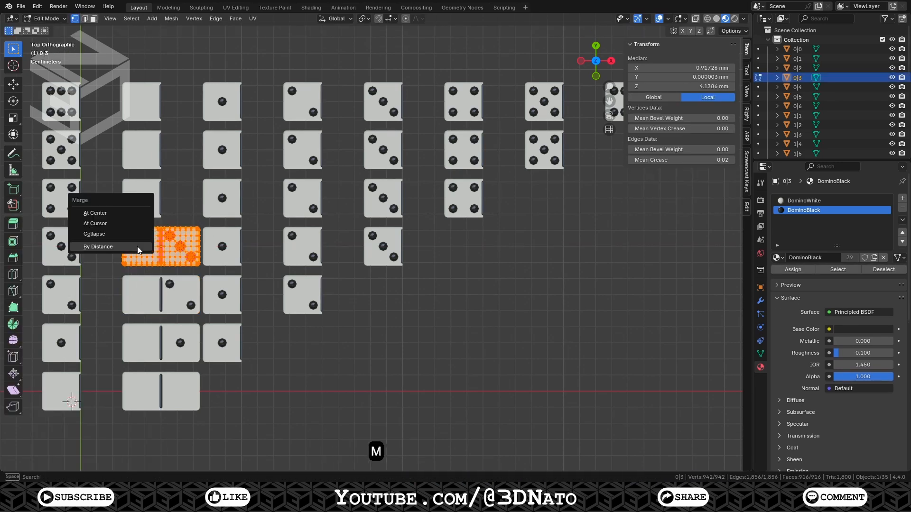
# Duplicate the four-pip base tile 50 mm along X and rotate the copy 180° about Z
pyautogui.click(67, 197)
pyautogui.hotkey('shift', 'd')
pyautogui.write('x50')
pyautogui.press('Return')
pyautogui.write('rz180')
pyautogui.press('Return')
pyautogui.keyDown('shift'); pyautogui.click(136, 197); pyautogui.keyUp('shift')
pyautogui.hotkey('ctrl', 'j')
pyautogui.press('Tab')
pyautogui.press('a')
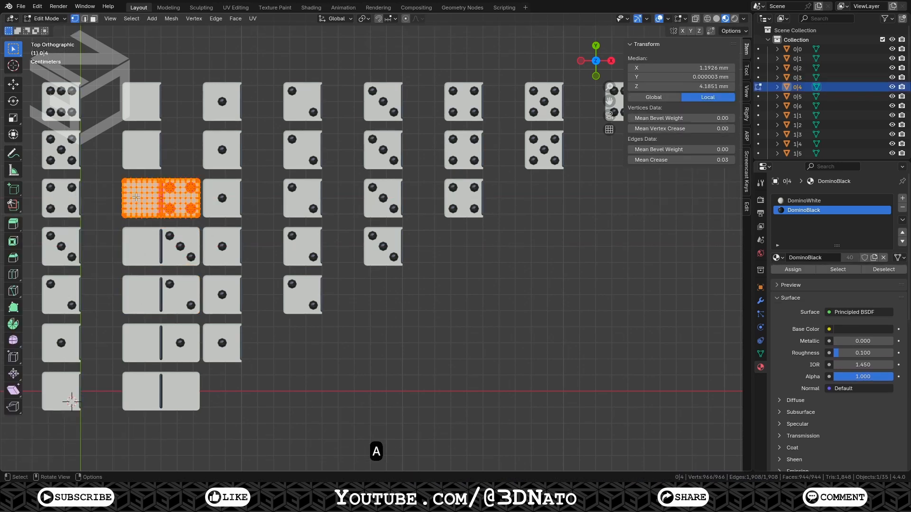
pyautogui.press('m')
pyautogui.press('b')
# Join the rotated copy into tile 0|5 and merge the combined mesh's vertices by distance
pyautogui.press('Tab')
# Duplicate the five-pip base tile 50 mm along X and rotate the copy 180° about Z
pyautogui.click(64, 149)
pyautogui.hotkey('shift', 'd')
pyautogui.write('x50')
pyautogui.press('KP_Enter')
pyautogui.write('rz180')
pyautogui.press('KP_Enter')
pyautogui.keyDown('shift'); pyautogui.click(137, 149); pyautogui.keyUp('shift')
pyautogui.hotkey('ctrl', 'j')
pyautogui.press('Tab')
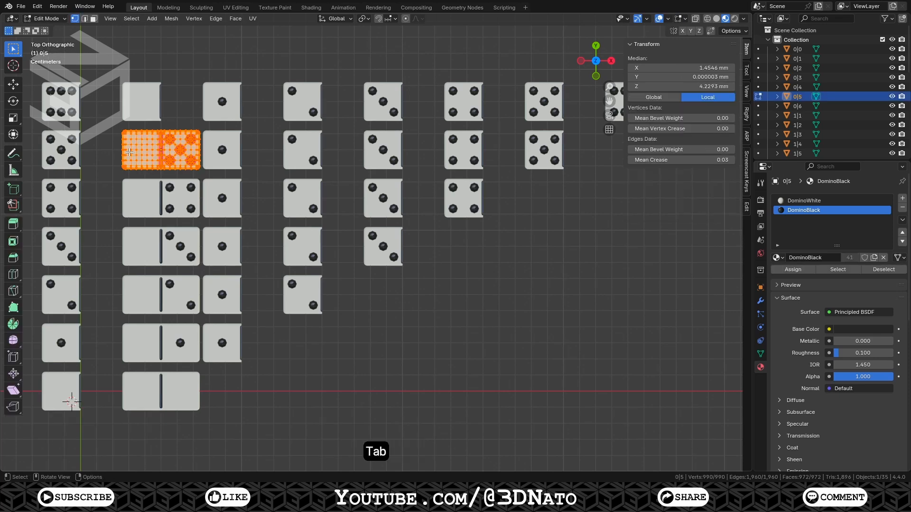
pyautogui.press('m')
pyautogui.press('b')
pyautogui.press('Tab')
# Duplicate the six-pip base tile 50 mm along X and rotate the copy 180° about Z
pyautogui.click(65, 99)
pyautogui.hotkey('shift', 'd')
pyautogui.write('x50')
pyautogui.press('KP_Enter')
pyautogui.write('rz180')
pyautogui.press('KP_Enter')
# Join the rotated copy into tile 0|6 and merge the combined mesh's vertices by distance
pyautogui.keyDown('shift'); pyautogui.click(135, 101); pyautogui.keyUp('shift')
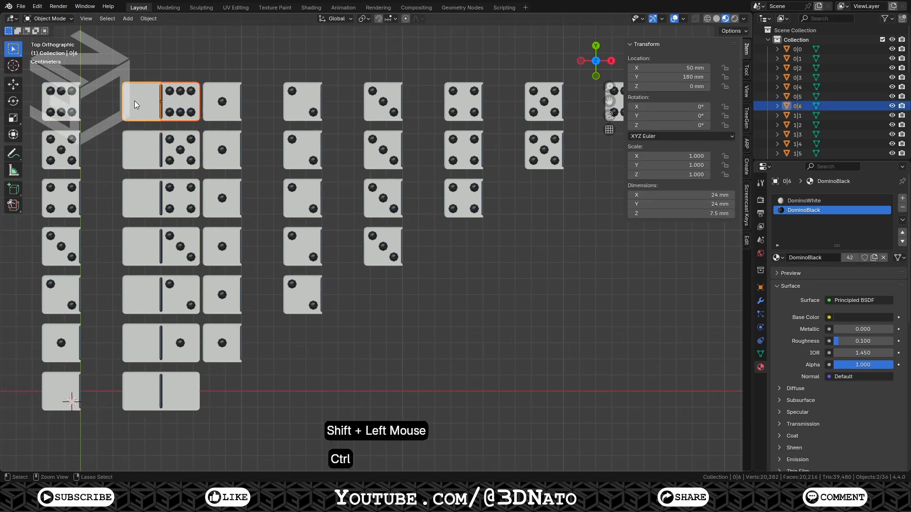
pyautogui.hotkey('ctrl', 'j')
pyautogui.press('Tab')
pyautogui.press('m')
pyautogui.press('b')
pyautogui.press('Tab')
# Duplicate the one-pip base tile 100 mm along X and rotate the copy 180° about Z
pyautogui.click(52, 330)
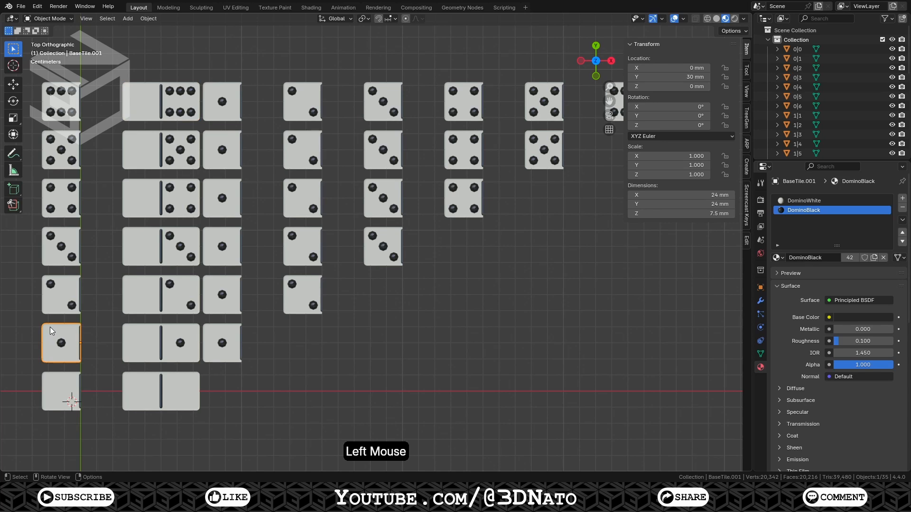
pyautogui.hotkey('shift', 'd')
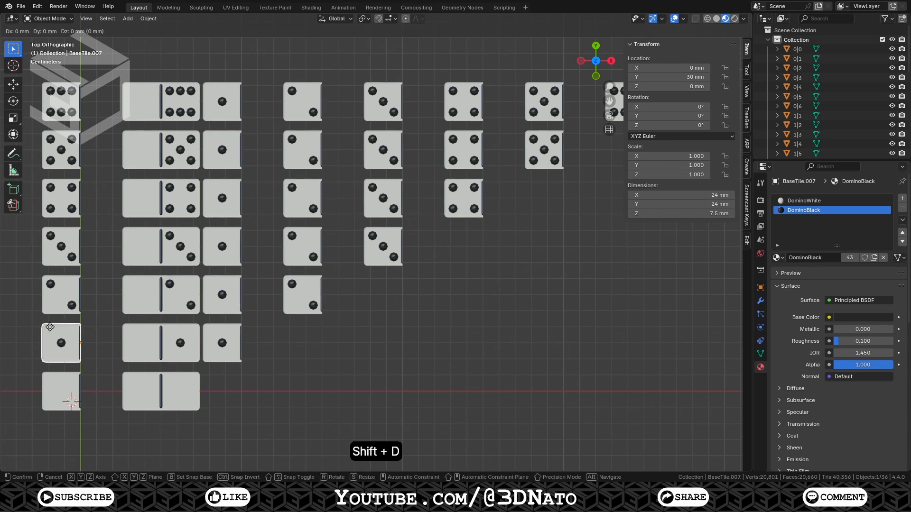
pyautogui.write('x100')
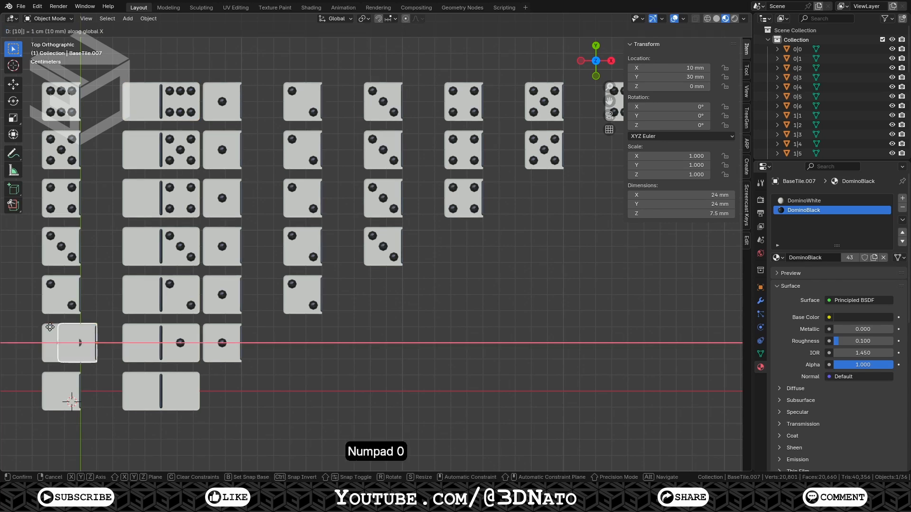
pyautogui.press('KP_Enter')
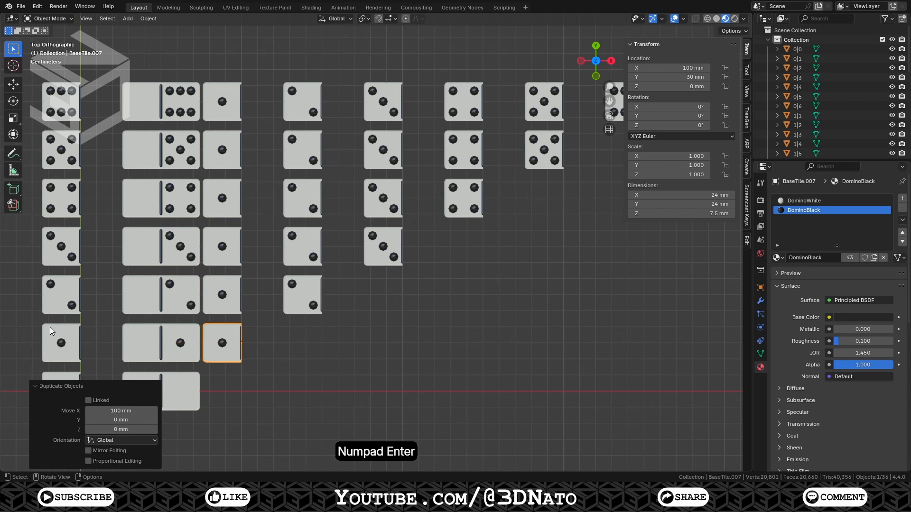
pyautogui.press('r')
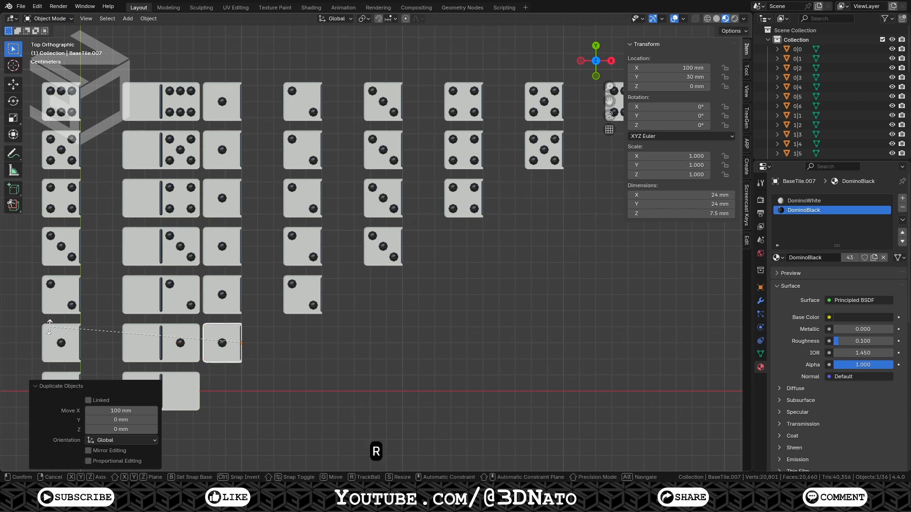
pyautogui.press('z')
pyautogui.press('KP_1')
pyautogui.press('KP_8')
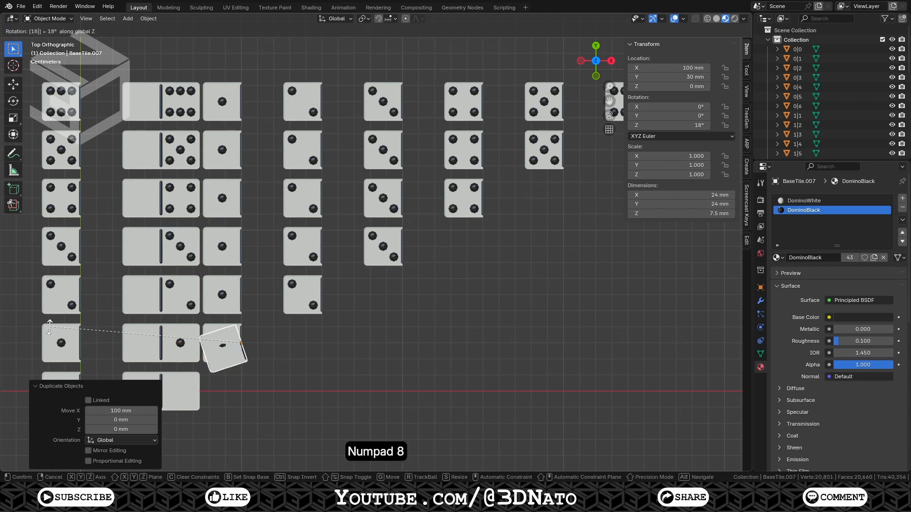
pyautogui.press('KP_0')
pyautogui.press('KP_Enter')
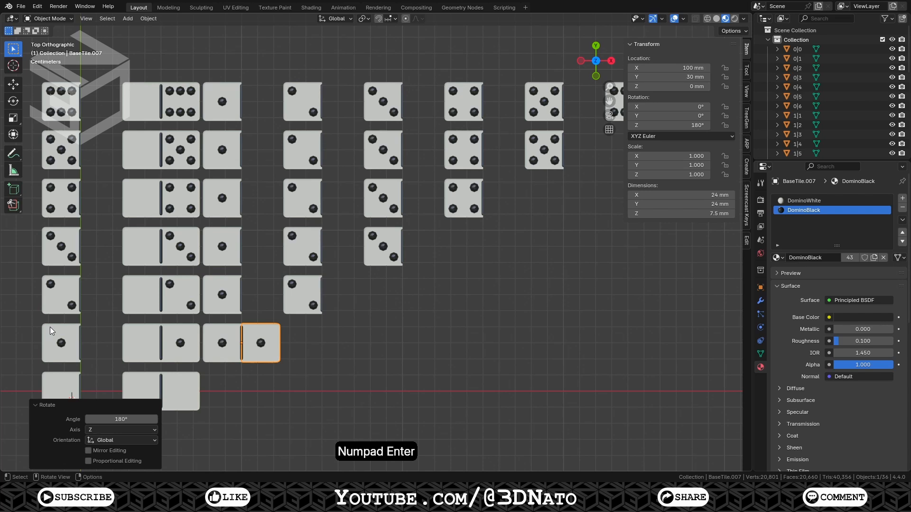
# Join the rotated copy into tile 1|1 and merge all of its vertices by distance
pyautogui.keyDown('shift'); pyautogui.click(233, 335); pyautogui.keyUp('shift')
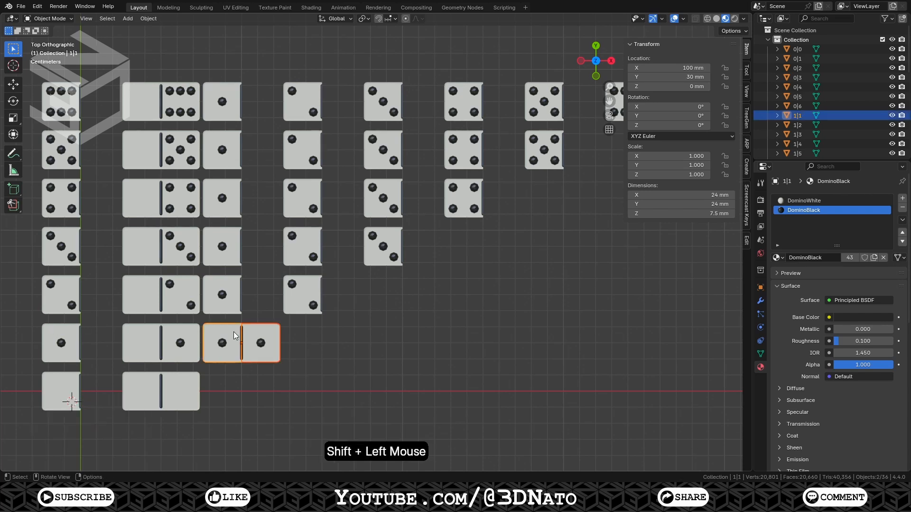
pyautogui.hotkey('ctrl', 'j')
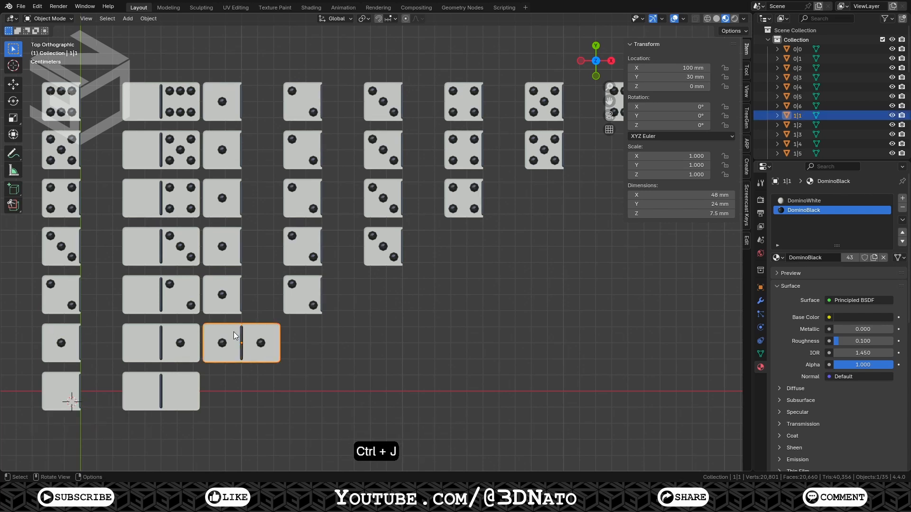
pyautogui.press('Tab')
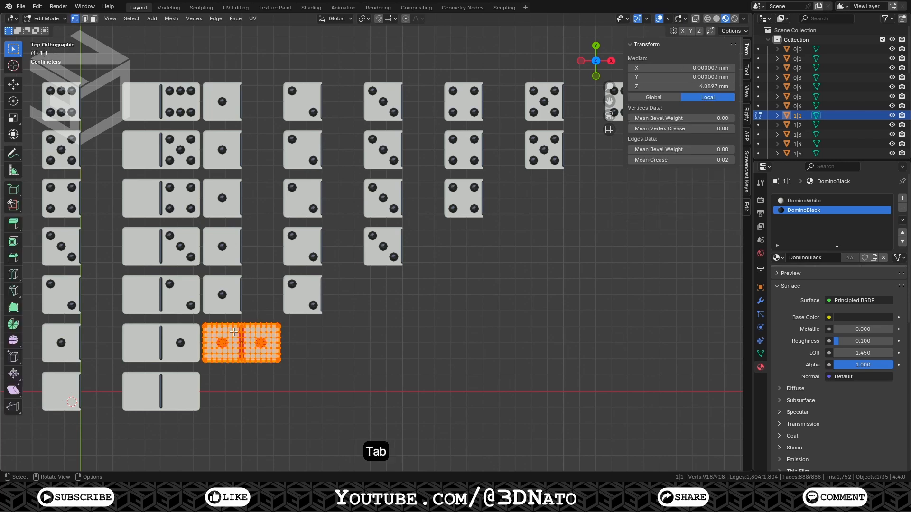
pyautogui.press('a')
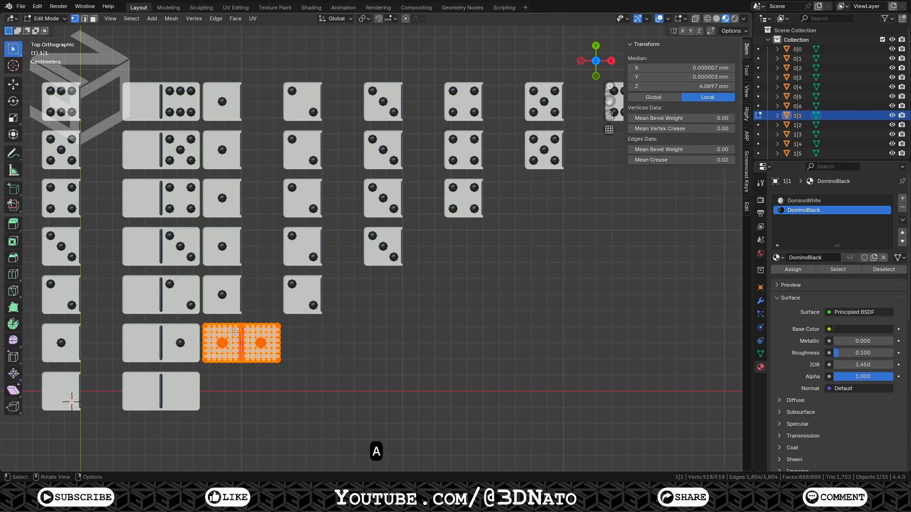
pyautogui.press('m')
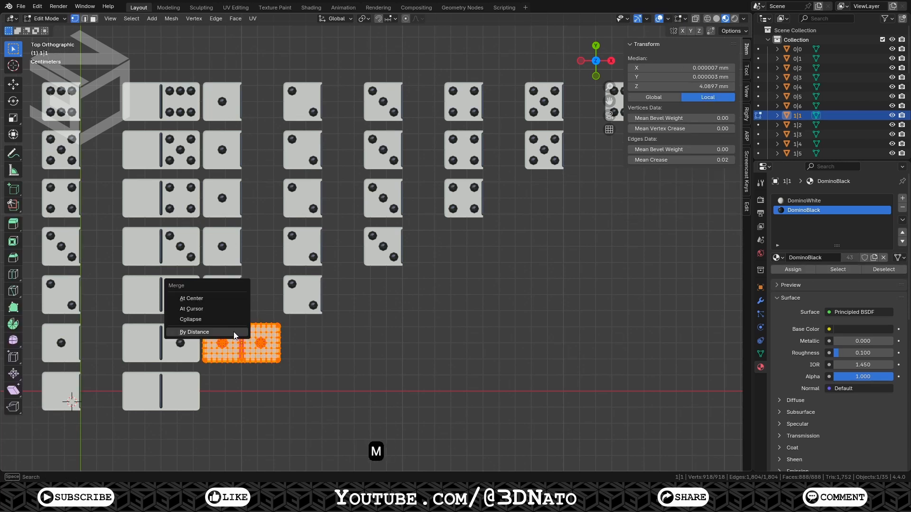
pyautogui.click(234, 334)
pyautogui.press('Tab')
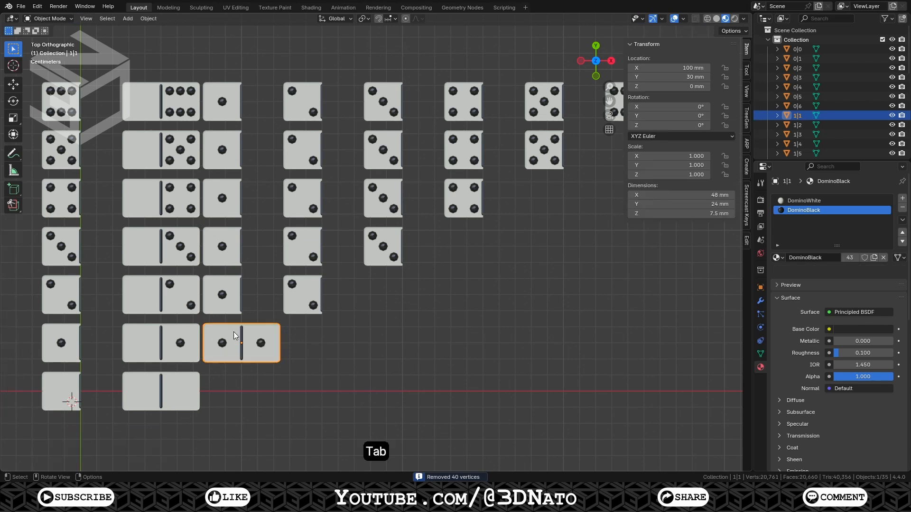
# Duplicate the two-pip base tile 100 mm along X and rotate the copy 180° about Z
pyautogui.click(66, 288)
pyautogui.hotkey('shift', 'd')
pyautogui.write('x100')
pyautogui.press('Return')
pyautogui.write('r180')
pyautogui.press('Return')
# Join the rotated copy into tile 1|2 and merge the combined mesh's vertices by distance
pyautogui.keyDown('shift'); pyautogui.click(219, 299); pyautogui.keyUp('shift')
pyautogui.hotkey('ctrl', 'j')
pyautogui.press('Tab')
pyautogui.press('m')
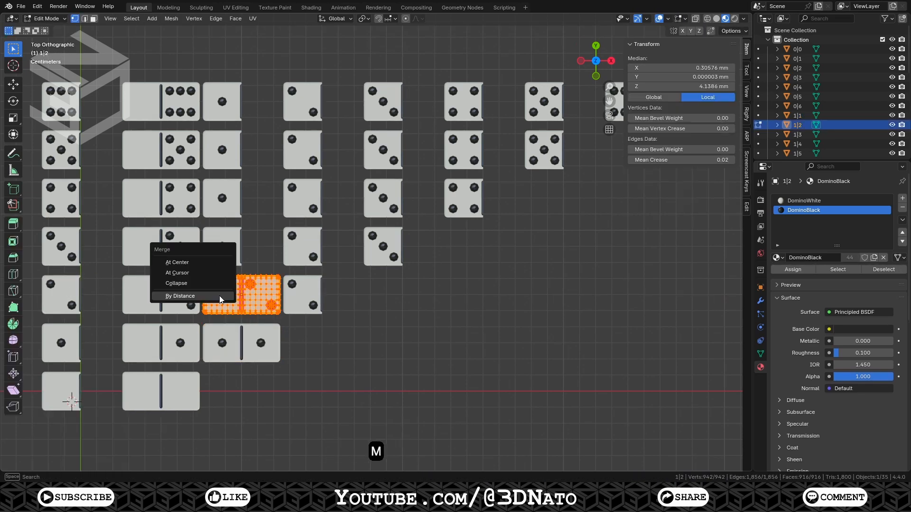
pyautogui.click(219, 296)
pyautogui.press('Tab')
# Duplicate the three-pip base tile 100 mm along X and rotate the copy 180° about Z
pyautogui.click(64, 249)
pyautogui.hotkey('shift', 'd')
pyautogui.write('x100')
pyautogui.press('Return')
pyautogui.press('r')
pyautogui.press('1')
pyautogui.press('8')
pyautogui.press('0')
pyautogui.press('Return')
# Join the rotated copy into tile 1|3 and merge all of its vertices by distance
pyautogui.keyDown('shift'); pyautogui.click(212, 248); pyautogui.keyUp('shift')
pyautogui.hotkey('ctrl', 'j')
pyautogui.press('Tab')
pyautogui.press('a')
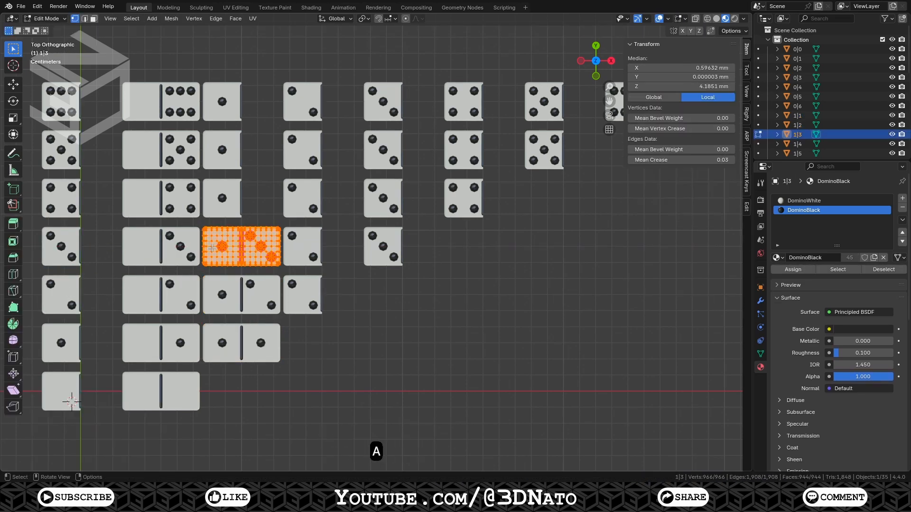
pyautogui.press('m')
pyautogui.click(212, 247)
pyautogui.press('Tab')
# Duplicate the four-pip base tile 100 mm along X and rotate the copy 180° about Z
pyautogui.click(70, 198)
pyautogui.hotkey('shift', 'd')
pyautogui.press('x')
pyautogui.press('1')
pyautogui.press('0')
pyautogui.press('0')
pyautogui.press('Return')
pyautogui.press('r')
pyautogui.press('1')
pyautogui.press('8')
pyautogui.press('0')
pyautogui.press('Return')
# Join the rotated copy into tile 1|4 and merge the combined mesh's vertices by distance
pyautogui.keyDown('shift'); pyautogui.click(216, 199); pyautogui.keyUp('shift')
pyautogui.hotkey('ctrl', 'j')
pyautogui.press('Tab')
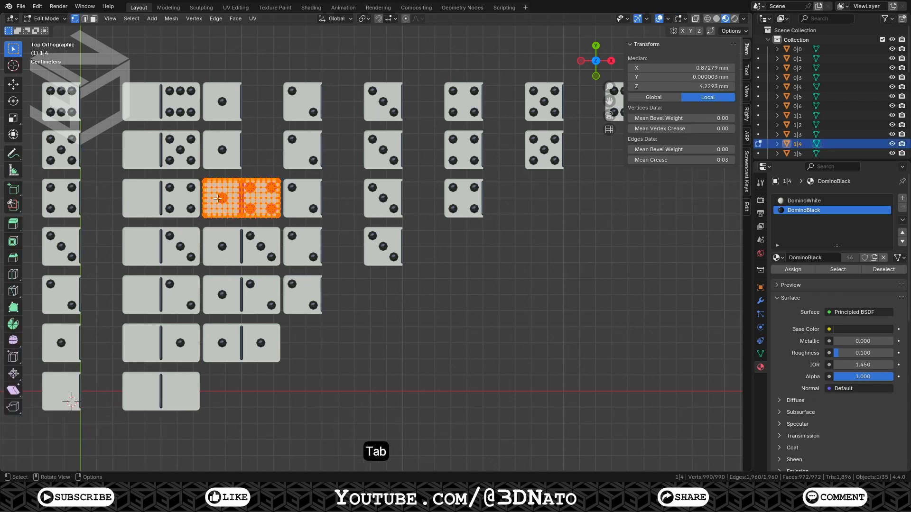
pyautogui.press('m')
pyautogui.click(217, 199)
pyautogui.press('Tab')
# Duplicate the five-pip base tile 100 mm along X and rotate the copy 180° about Z
pyautogui.click(62, 148)
pyautogui.hotkey('shift', 'd')
pyautogui.press('x')
pyautogui.press('1')
pyautogui.press('0')
pyautogui.press('0')
pyautogui.press('Return')
pyautogui.press('r')
pyautogui.press('z')
pyautogui.press('1')
pyautogui.press('8')
pyautogui.press('0')
pyautogui.press('Return')
# Join the rotated copy into tile 1|5 and merge all of its vertices by distance
pyautogui.keyDown('shift'); pyautogui.click(213, 150); pyautogui.keyUp('shift')
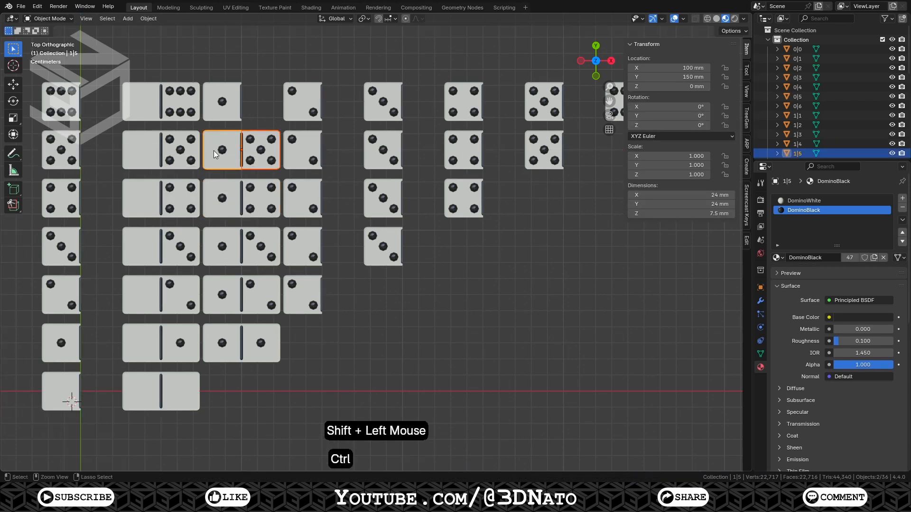
pyautogui.hotkey('ctrl', 'j')
pyautogui.press('Tab')
pyautogui.press('m')
pyautogui.click(214, 149)
pyautogui.press('Tab')
# Duplicate the six-pip base tile 100 mm along X and rotate the copy 180° about Z
pyautogui.click(68, 108)
pyautogui.hotkey('shift', 'd')
pyautogui.press('x')
pyautogui.press('1')
pyautogui.press('0')
pyautogui.press('0')
pyautogui.press('Return')
pyautogui.press('r')
pyautogui.press('z')
pyautogui.press('1')
pyautogui.press('8')
pyautogui.press('0')
pyautogui.press('Return')
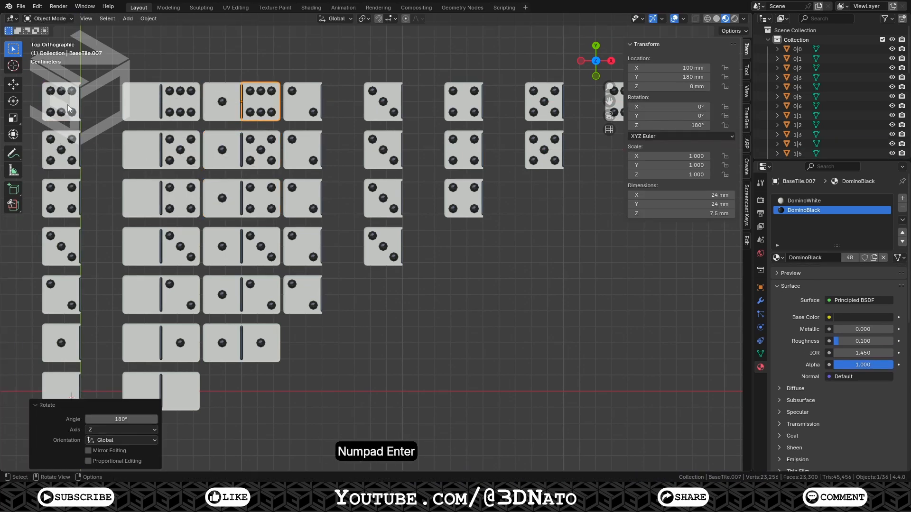
# Join the rotated copy into tile 1|6 and merge the combined mesh's vertices by distance
pyautogui.keyDown('shift'); pyautogui.click(217, 104); pyautogui.keyUp('shift')
pyautogui.hotkey('ctrl', 'j')
pyautogui.press('Tab')
pyautogui.press('m')
pyautogui.click(216, 104)
pyautogui.press('Tab')
# Duplicate the two-pip base tile 150 mm along X and rotate the copy 180° about Z
pyautogui.click(71, 292)
pyautogui.hotkey('shift', 'd')
pyautogui.press('x')
pyautogui.press('1')
pyautogui.press('0')
pyautogui.press('0')
pyautogui.press('Return')
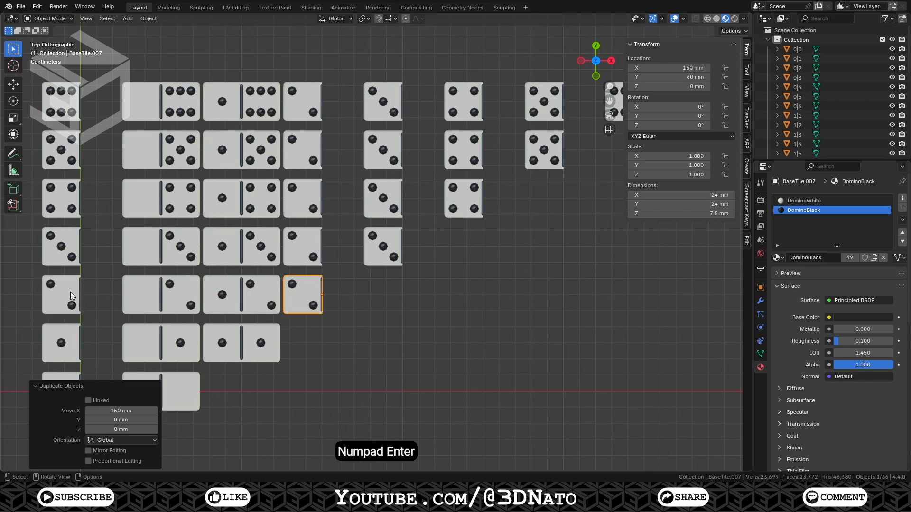
pyautogui.press('r')
pyautogui.press('z')
pyautogui.press('1')
pyautogui.press('8')
pyautogui.press('0')
pyautogui.press('Return')
# Join the rotated copy into tile 2|2 and merge all of its vertices by distance
pyautogui.keyDown('shift'); pyautogui.click(294, 301); pyautogui.keyUp('shift')
pyautogui.hotkey('ctrl', 'j')
pyautogui.press('Tab')
pyautogui.press('m')
pyautogui.click(294, 300)
pyautogui.press('Tab')
# Duplicate the three-pip base tile 150 mm along X and rotate the copy 180° about Z
pyautogui.click(67, 247)
pyautogui.hotkey('shift', 'd')
pyautogui.press('x')
pyautogui.press('1')
pyautogui.press('0')
pyautogui.press('0')
pyautogui.press('Return')
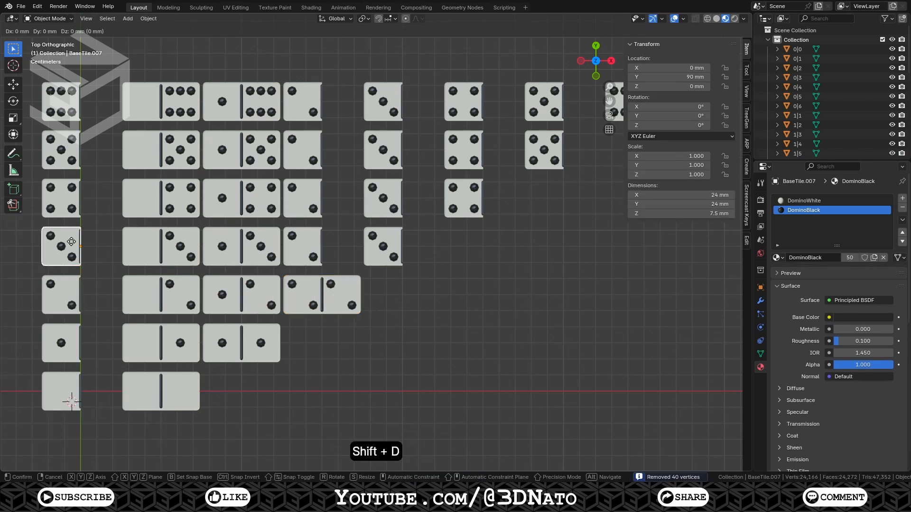
pyautogui.press('r')
pyautogui.press('z')
pyautogui.press('1')
pyautogui.press('8')
pyautogui.press('0')
pyautogui.press('Return')
# Join the rotated copy into tile 2|3 and merge the combined mesh's vertices by distance
pyautogui.keyDown('shift'); pyautogui.click(300, 240); pyautogui.keyUp('shift')
pyautogui.hotkey('ctrl', 'j')
pyautogui.press('Tab')
pyautogui.press('m')
pyautogui.click(301, 240)
pyautogui.press('Tab')
# Duplicate the four-pip base tile 150 mm along X and rotate the copy 180° about Z
pyautogui.click(61, 198)
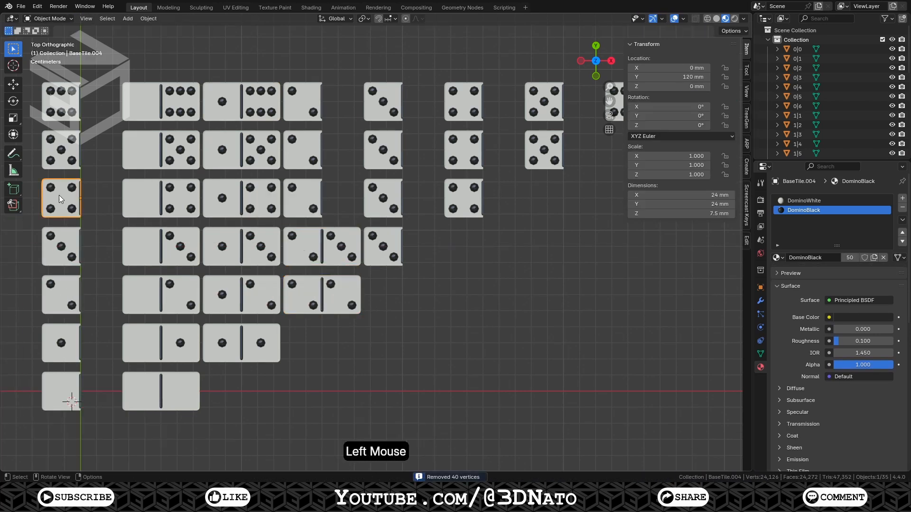
pyautogui.hotkey('shift', 'd')
pyautogui.press('x')
pyautogui.press('1')
pyautogui.press('0')
pyautogui.press('0')
pyautogui.press('Return')
pyautogui.press('r')
pyautogui.press('z')
pyautogui.press('1')
pyautogui.press('8')
pyautogui.press('0')
pyautogui.press('Return')
# Join the rotated copy into tile 2|4 and merge all of its vertices by distance
pyautogui.keyDown('shift'); pyautogui.click(317, 193); pyautogui.keyUp('shift')
pyautogui.hotkey('ctrl', 'j')
pyautogui.press('Tab')
pyautogui.press('m')
pyautogui.click(318, 194)
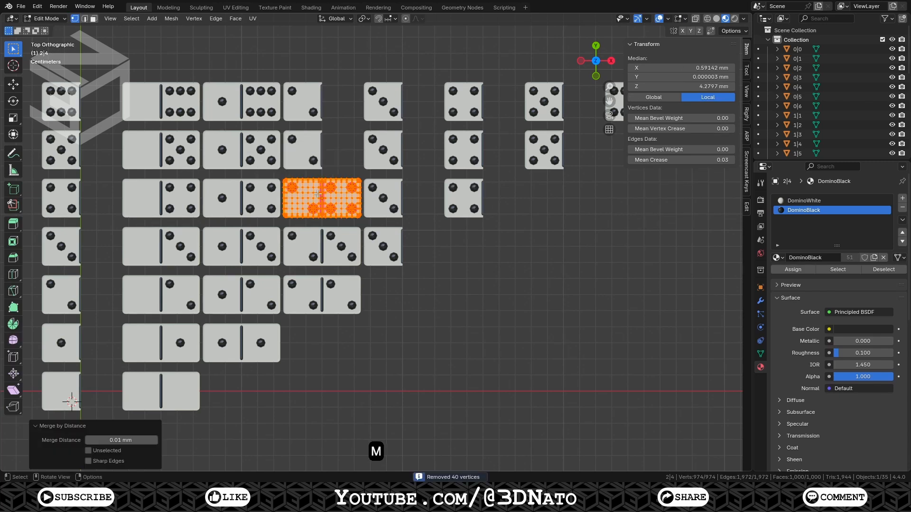
pyautogui.press('Tab')
# Duplicate the five-pip base tile 150 mm along X and rotate the copy 180° about Z
pyautogui.click(61, 150)
pyautogui.hotkey('shift', 'd')
pyautogui.press('x')
pyautogui.press('1')
pyautogui.press('0')
pyautogui.press('0')
pyautogui.press('Return')
pyautogui.press('r')
pyautogui.press('z')
pyautogui.press('1')
pyautogui.press('8')
pyautogui.press('0')
pyautogui.press('Return')
# Join the rotated copy into tile 2|5 and merge the combined mesh's vertices by distance
pyautogui.keyDown('shift'); pyautogui.click(300, 150); pyautogui.keyUp('shift')
pyautogui.hotkey('ctrl', 'j')
pyautogui.press('Tab')
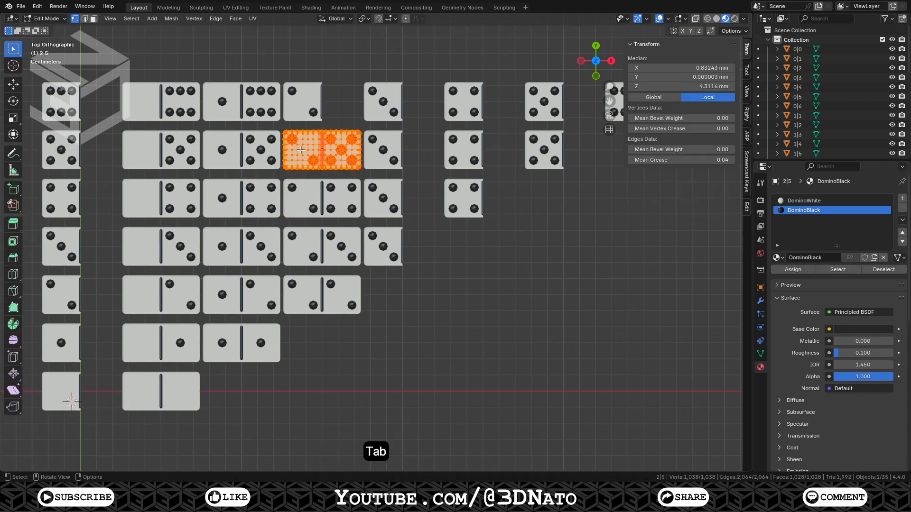
pyautogui.press('m')
pyautogui.click(301, 150)
pyautogui.press('Tab')
# Duplicate the six-pip base tile 150 mm along X and rotate the copy 180° about Z
pyautogui.click(66, 98)
pyautogui.hotkey('shift', 'd')
pyautogui.press('x')
pyautogui.press('1')
pyautogui.press('0')
pyautogui.press('0')
pyautogui.press('Return')
pyautogui.press('r')
pyautogui.press('z')
pyautogui.press('1')
pyautogui.press('8')
pyautogui.press('0')
# Duplicate the three-pip base tile 200 mm along X and rotate the copy 180° about Z
pyautogui.press('Return')
# Join the rotated copy into tile 2|6 and merge all of its vertices by distance
pyautogui.keyDown('shift'); pyautogui.click(291, 105); pyautogui.keyUp('shift')
pyautogui.hotkey('ctrl', 'j')
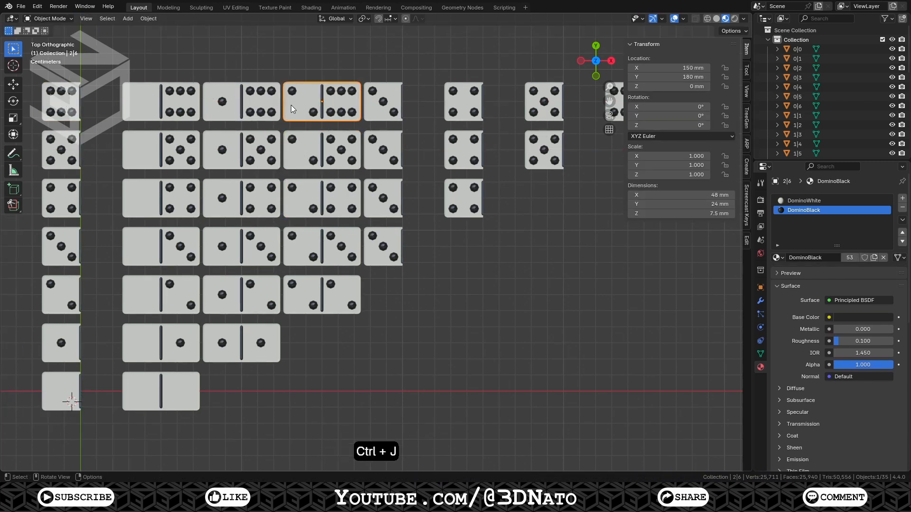
pyautogui.press('Tab')
pyautogui.press('m')
pyautogui.click(291, 105)
pyautogui.press('Tab')
pyautogui.click(68, 244)
pyautogui.hotkey('shift', 'd')
pyautogui.press('x')
pyautogui.press('2')
pyautogui.press('0')
pyautogui.press('0')
# Duplicate the four-pip base tile 200 mm along X and rotate the copy 180° about Z
pyautogui.press('Return')
pyautogui.press('r')
pyautogui.press('z')
pyautogui.press('1')
pyautogui.press('8')
pyautogui.press('0')
pyautogui.press('Return')
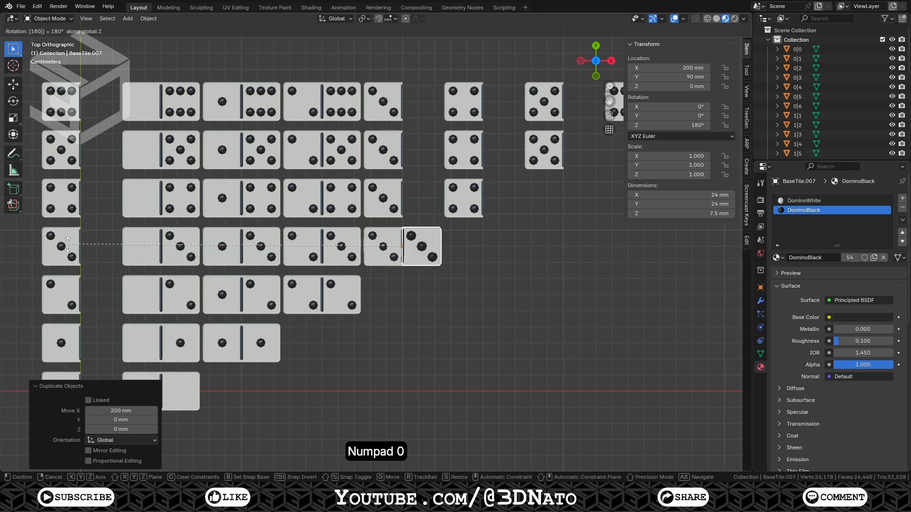
# Join the rotated copy into tile 3|3 and merge the combined mesh's vertices by distance
pyautogui.keyDown('shift'); pyautogui.click(422, 246); pyautogui.keyUp('shift')
pyautogui.hotkey('ctrl', 'j')
pyautogui.press('Tab')
pyautogui.press('m')
pyautogui.click(395, 245)
pyautogui.press('Tab')
pyautogui.click(72, 198)
pyautogui.hotkey('shift', 'd')
pyautogui.press('x')
pyautogui.press('2')
pyautogui.press('0')
pyautogui.press('0')
pyautogui.press('Return')
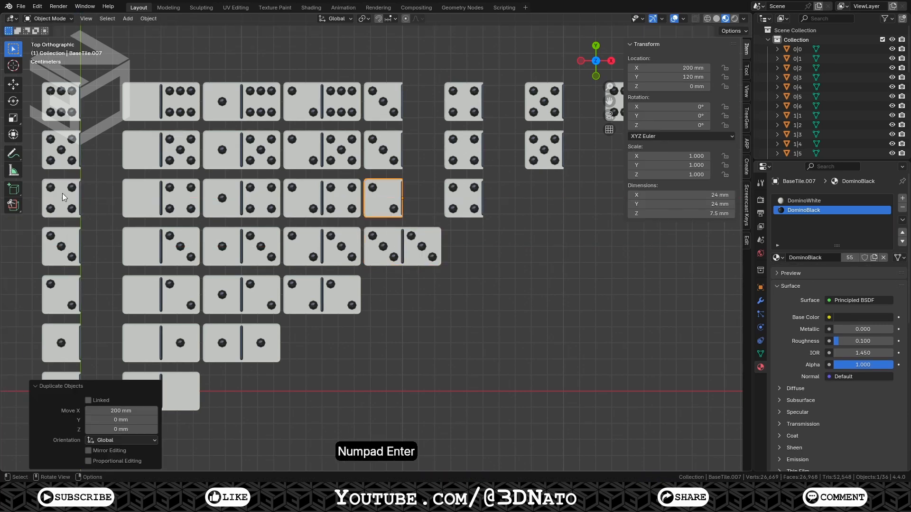
pyautogui.press('r')
pyautogui.press('z')
pyautogui.press('1')
pyautogui.press('8')
pyautogui.press('0')
pyautogui.press('Return')
# Join the rotated copy into tile 3|4 and merge the combined mesh's vertices by distance
pyautogui.keyDown('shift'); pyautogui.click(384, 198); pyautogui.keyUp('shift')
pyautogui.hotkey('ctrl', 'j')
pyautogui.press('Tab')
pyautogui.press('m')
pyautogui.press('Tab')
# Duplicate the five-pip base tile 200 mm along X and rotate the copy 180° about Z
pyautogui.click(66, 150)
pyautogui.hotkey('shift', 'd')
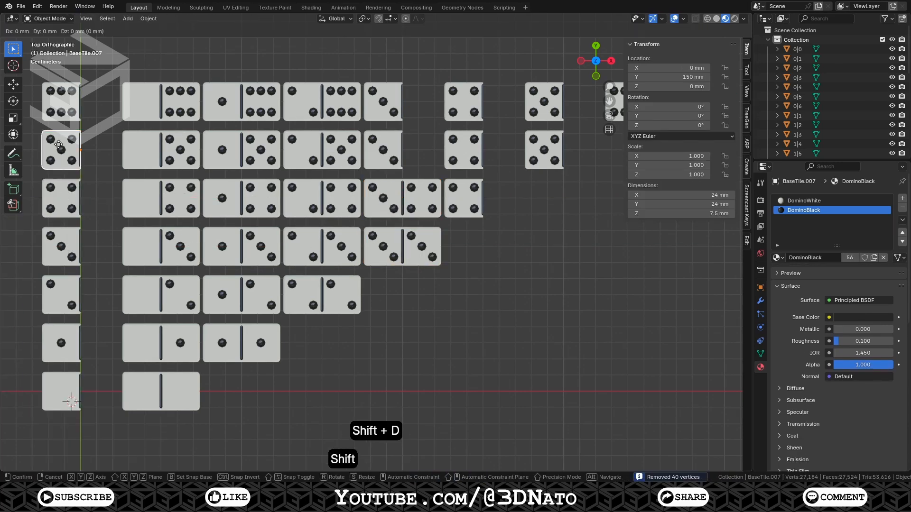
pyautogui.press('x')
pyautogui.press('2')
pyautogui.press('0')
pyautogui.press('0')
pyautogui.press('Return')
pyautogui.press('r')
pyautogui.press('z')
pyautogui.press('1')
pyautogui.press('8')
pyautogui.press('0')
pyautogui.press('KP_Enter')
# Join the rotated copy into tile 3|5 and merge the combined mesh's vertices by distance
pyautogui.keyDown('shift'); pyautogui.click(377, 152); pyautogui.keyUp('shift')
pyautogui.hotkey('ctrl', 'j')
pyautogui.press('Tab')
pyautogui.press('m')
pyautogui.click(377, 151)
pyautogui.press('Tab')
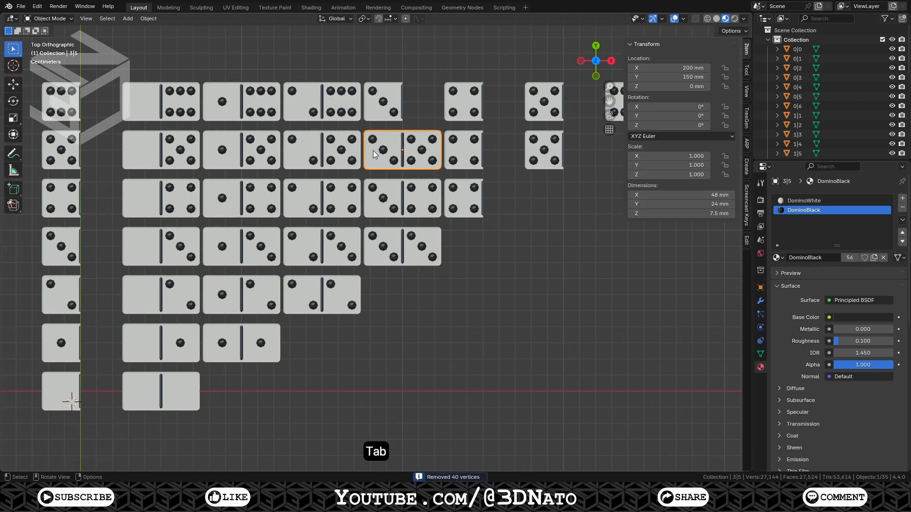
# Duplicate the six-pip base tile 200 mm along X and rotate the copy 180° about Z
pyautogui.click(65, 103)
pyautogui.hotkey('shift', 'd')
pyautogui.press('x')
pyautogui.press('2')
pyautogui.press('0')
pyautogui.press('0')
pyautogui.press('Return')
pyautogui.press('r')
pyautogui.press('z')
pyautogui.press('1')
pyautogui.press('8')
pyautogui.press('0')
pyautogui.press('Return')
# Join the rotated copy into tile 3|6 and merge the combined mesh's vertices by distance
pyautogui.keyDown('shift'); pyautogui.click(374, 107); pyautogui.keyUp('shift')
pyautogui.hotkey('ctrl', 'j')
pyautogui.press('Tab')
pyautogui.press('m')
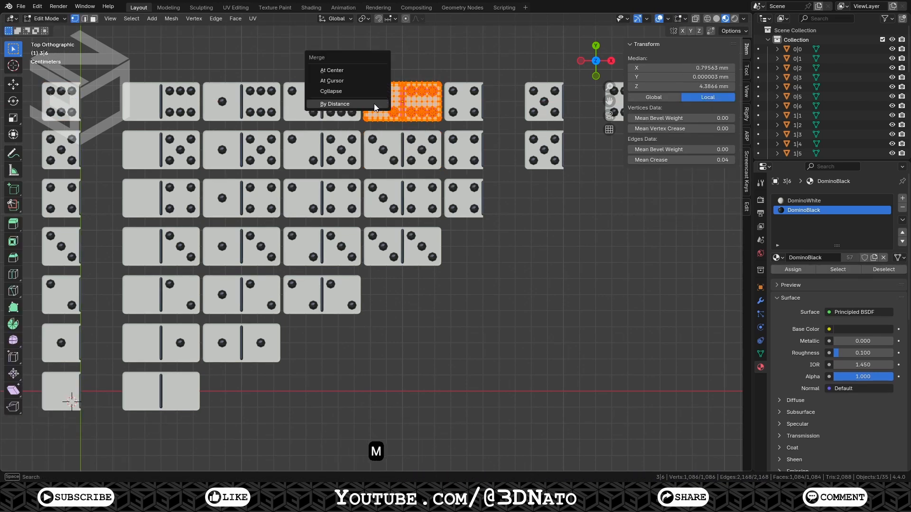
pyautogui.click(375, 105)
pyautogui.press('Tab')
# Duplicate the four-pip base tile 250 mm along X and rotate the copy 180° about Z
pyautogui.click(64, 199)
pyautogui.hotkey('shift', 'd')
pyautogui.press('x')
pyautogui.press('2')
pyautogui.press('0')
pyautogui.press('0')
pyautogui.press('KP_Enter')
pyautogui.press('r')
pyautogui.press('z')
pyautogui.press('1')
pyautogui.press('8')
pyautogui.press('0')
pyautogui.press('KP_Enter')
# Join the rotated copy into tile 4|4 and merge the combined mesh's vertices by distance
pyautogui.keyDown('shift'); pyautogui.click(466, 209); pyautogui.keyUp('shift')
pyautogui.hotkey('ctrl', 'j')
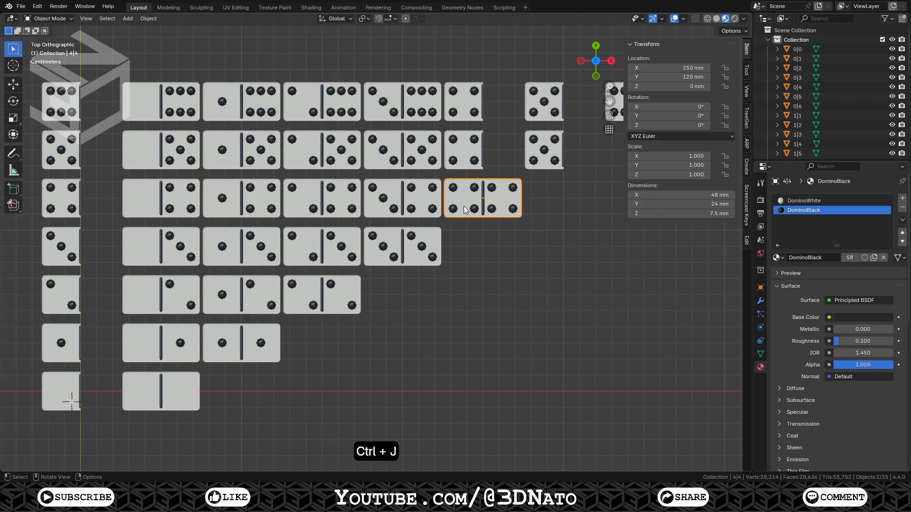
pyautogui.press('Tab')
pyautogui.press('m')
pyautogui.click(465, 207)
pyautogui.press('Tab')
# Duplicate the five-pip base tile 250 mm along X and rotate the copy 180° about Z
pyautogui.click(66, 149)
pyautogui.hotkey('shift', 'd')
pyautogui.press('x')
pyautogui.press('2')
pyautogui.press('5')
pyautogui.press('0')
pyautogui.press('KP_Enter')
pyautogui.press('r')
pyautogui.press('z')
pyautogui.press('1')
pyautogui.press('8')
pyautogui.press('0')
pyautogui.press('KP_Enter')
# Join the rotated copy into tile 4|5, select all its vertices and merge them by distance
pyautogui.keyDown('shift'); pyautogui.click(460, 151); pyautogui.keyUp('shift')
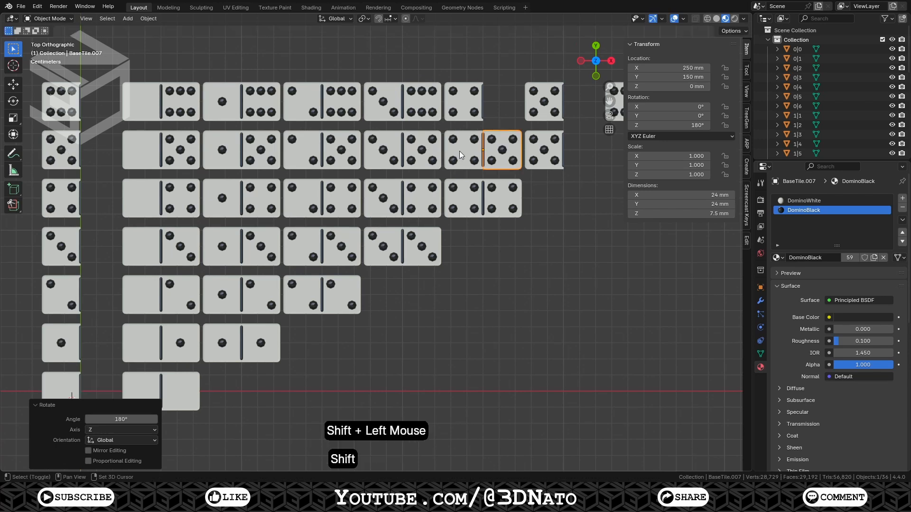
pyautogui.hotkey('ctrl', 'j')
pyautogui.press('Tab')
pyautogui.press('a')
pyautogui.press('m')
pyautogui.click(459, 151)
pyautogui.press('Tab')
# Duplicate the six-pip base tile 250 mm along X and rotate the copy 180° about Z
pyautogui.click(72, 100)
pyautogui.hotkey('shift', 'd')
pyautogui.press('x')
pyautogui.press('2')
pyautogui.press('5')
pyautogui.press('0')
pyautogui.press('KP_Enter')
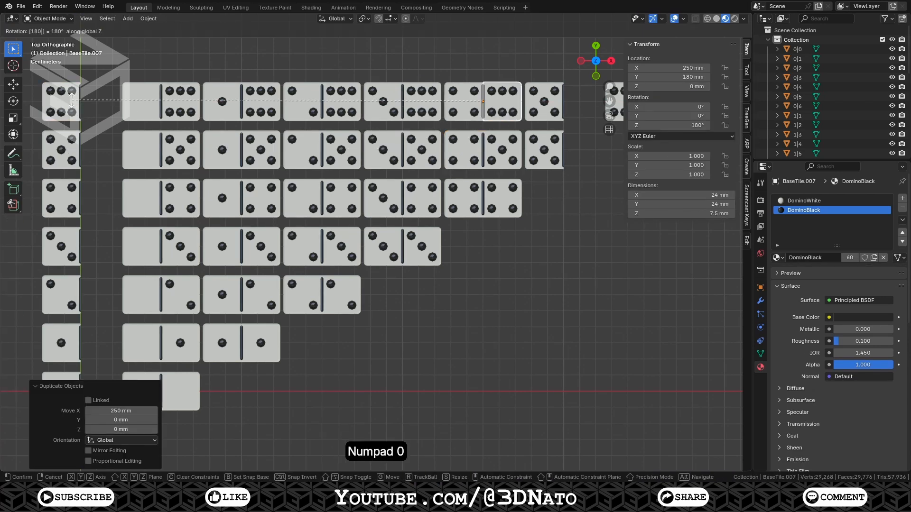
# Join the rotated copy into tile 4|6, select all its vertices and merge them by distance
pyautogui.keyDown('shift'); pyautogui.click(447, 112); pyautogui.keyUp('shift')
pyautogui.hotkey('ctrl', 'j')
pyautogui.press('Tab')
pyautogui.press('a')
pyautogui.press('m')
pyautogui.click(447, 112)
pyautogui.press('Tab')
# Duplicate the five-pip base tile along X onto the lone five-pip half and rotate the copy 180° about Z
pyautogui.click(65, 150)
pyautogui.hotkey('shift', 'd')
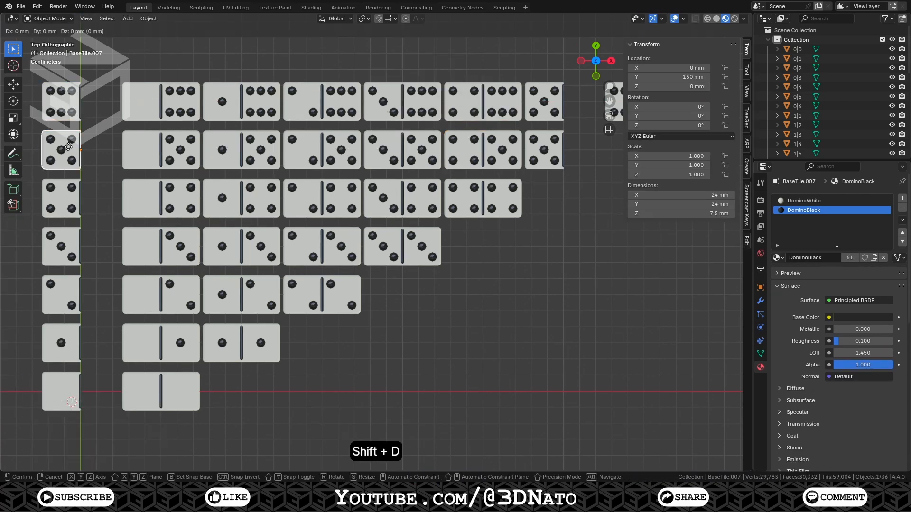
pyautogui.press('x')
pyautogui.press('2')
pyautogui.press('5')
pyautogui.press('0')
pyautogui.press('KP_Enter')
pyautogui.press('r')
pyautogui.press('z')
pyautogui.press('1')
pyautogui.press('8')
pyautogui.press('0')
pyautogui.press('KP_Enter')
# Join the rotated copy into tile 5|5 and merge the combined mesh's vertices by distance
pyautogui.keyDown('shift'); pyautogui.click(534, 158); pyautogui.keyUp('shift')
pyautogui.hotkey('ctrl', 'j')
pyautogui.press('Tab')
pyautogui.press('m')
pyautogui.click(535, 157)
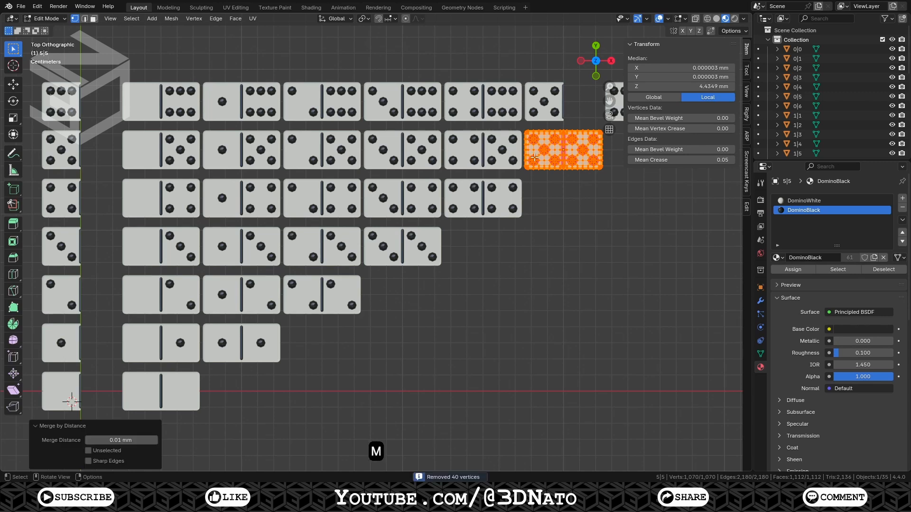
pyautogui.press('Tab')
# Duplicate the six-pip base tile 300 mm along X and rotate the copy 180° about Z
pyautogui.click(72, 100)
pyautogui.hotkey('shift', 'd')
pyautogui.press('x')
pyautogui.press('3')
pyautogui.press('0')
pyautogui.press('0')
pyautogui.press('KP_Enter')
pyautogui.press('r')
pyautogui.press('z')
pyautogui.press('1')
pyautogui.press('8')
pyautogui.press('0')
pyautogui.press('KP_Enter')
# Join the rotated copy into tile 5|6
pyautogui.keyDown('shift'); pyautogui.click(540, 102); pyautogui.keyUp('shift')
pyautogui.hotkey('ctrl', 'j')
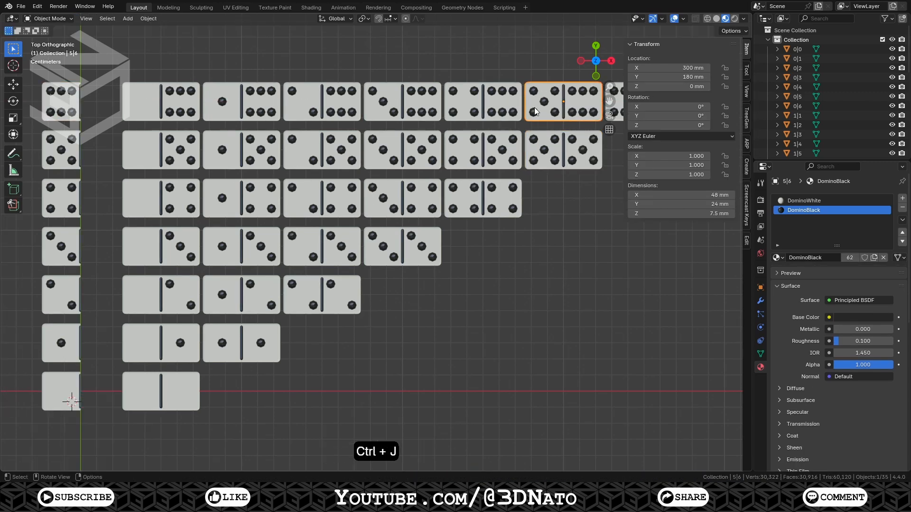
# Merge tile 5|6's combined mesh vertices by distance and hide the sidebar
pyautogui.press('Tab')
pyautogui.press('m')
pyautogui.click(541, 102)
pyautogui.press('n')
pyautogui.press('Tab')
# Duplicate the six-pip base tile 350 mm along X and rotate the copy 180° about Z
pyautogui.click(49, 100)
pyautogui.hotkey('shift', 'd')
pyautogui.press('x')
pyautogui.press('3')
pyautogui.press('0')
pyautogui.press('0')
pyautogui.press('KP_Enter')
pyautogui.press('r')
pyautogui.press('z')
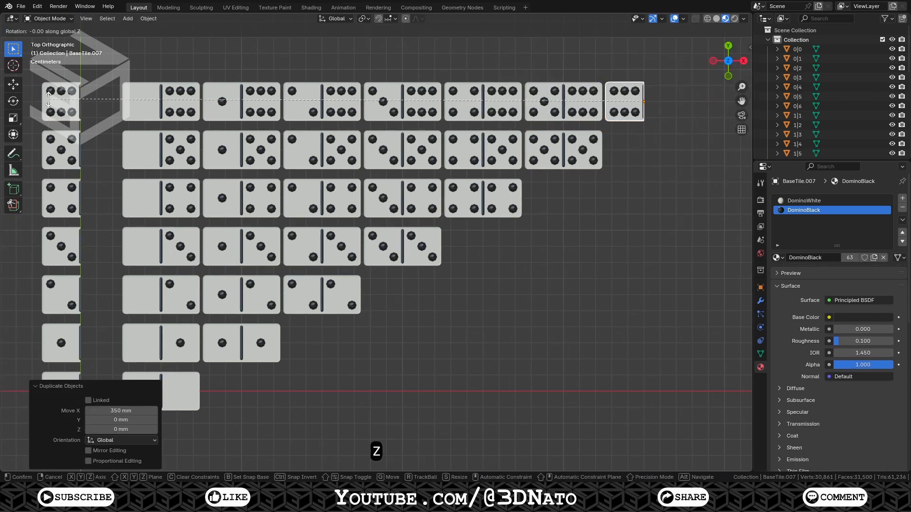
pyautogui.press('1')
pyautogui.press('8')
pyautogui.press('0')
pyautogui.press('KP_Enter')
# Join the rotated copy into tile 6|6 and merge the combined mesh's vertices by distance
pyautogui.keyDown('shift'); pyautogui.click(607, 108); pyautogui.keyUp('shift')
pyautogui.hotkey('ctrl', 'j')
pyautogui.press('Tab')
pyautogui.press('m')
pyautogui.click(608, 108)
pyautogui.press('Tab')
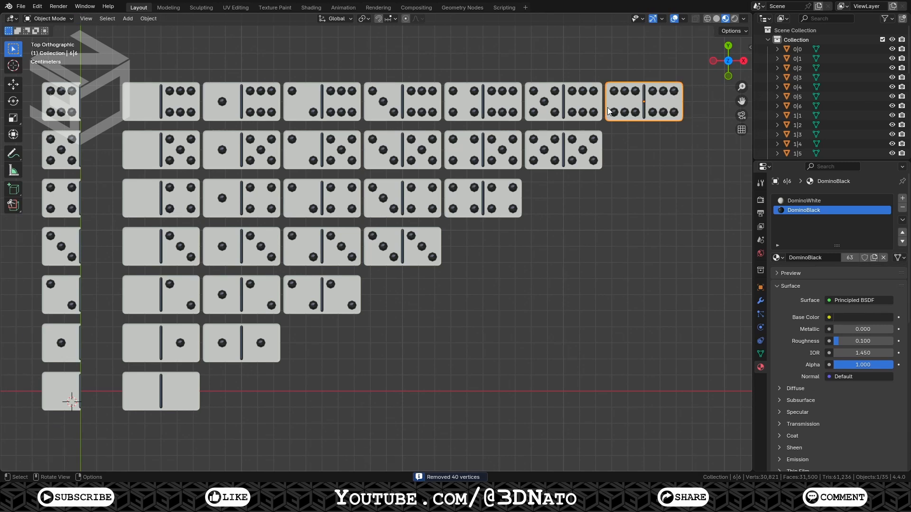
# Move all finished domino tiles into a new collection named DominoSet
pyautogui.moveTo(111, 67); pyautogui.dragTo(702, 410)
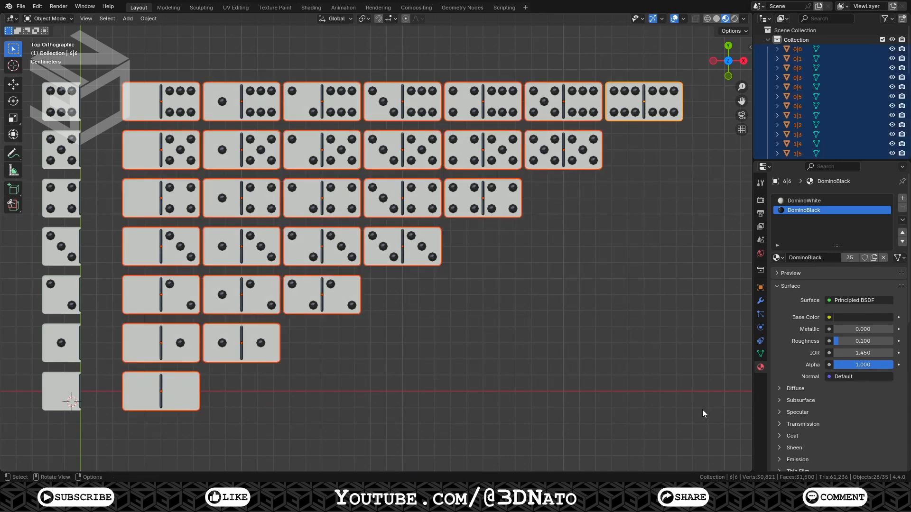
pyautogui.press('m')
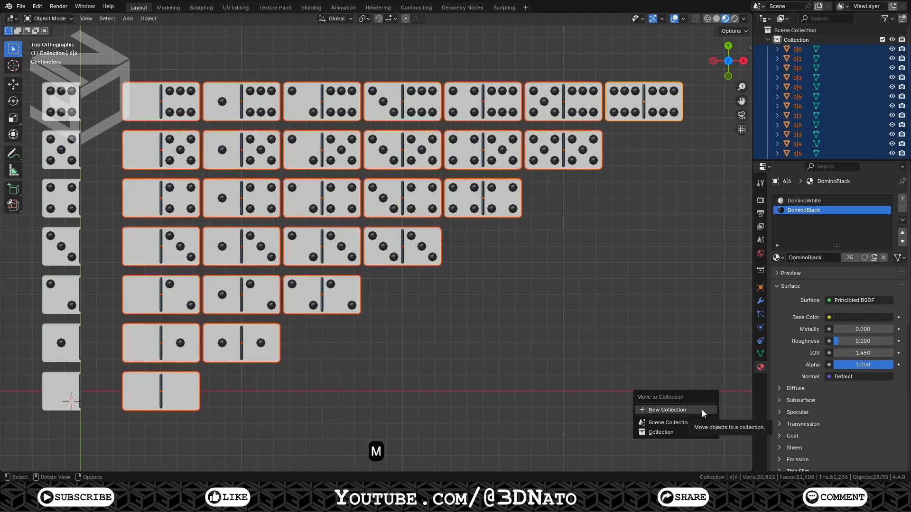
pyautogui.click(701, 409)
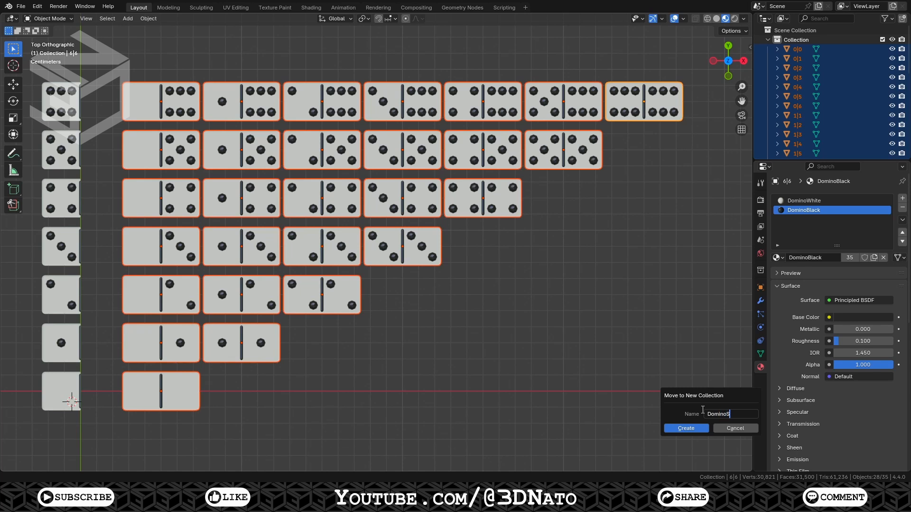
pyautogui.click(686, 429)
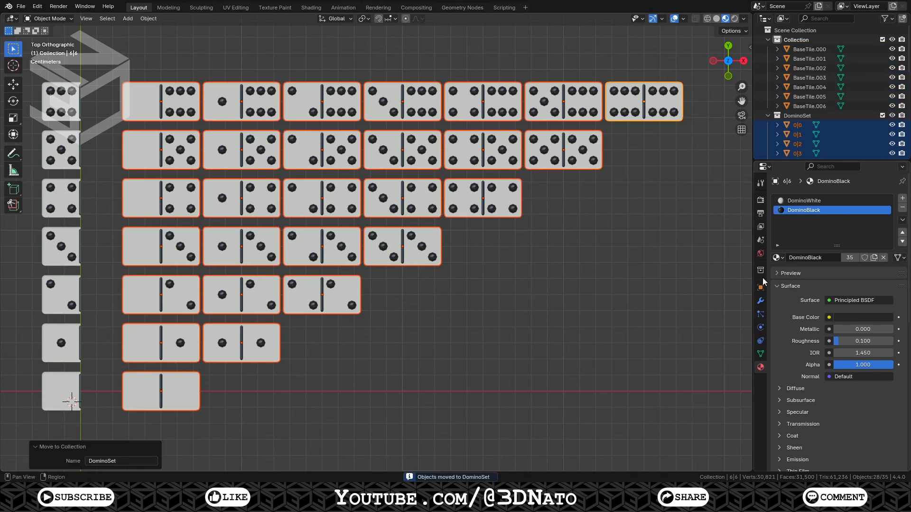
# Rename the original collection to BaseTiles and exclude it from the view layer
pyautogui.doubleClick(797, 40)
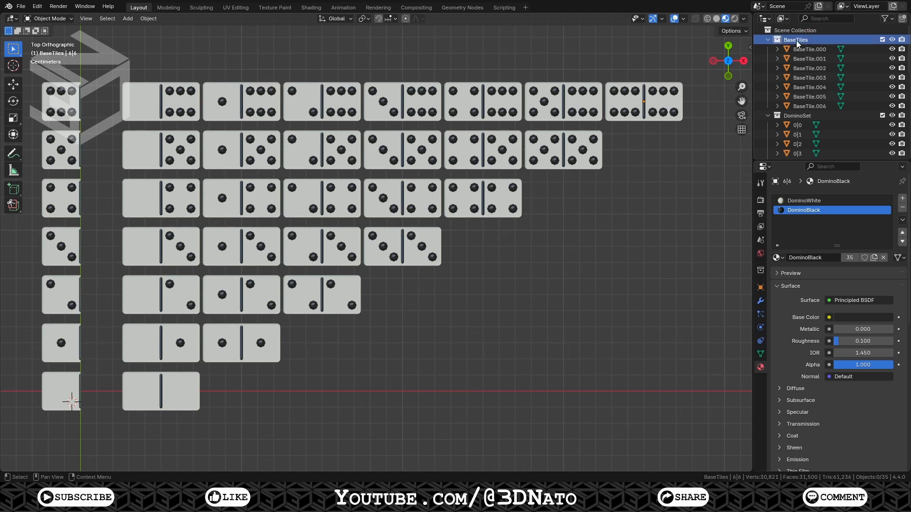
pyautogui.click(882, 40)
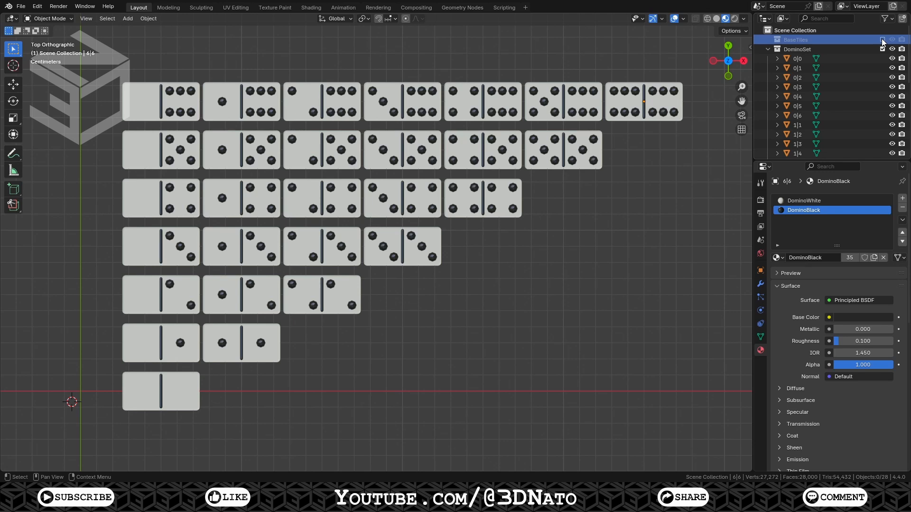
# Give all domino tiles a level 2 subdivision surface and shade them auto smooth at 30°
pyautogui.moveTo(105, 71); pyautogui.dragTo(687, 408)
pyautogui.hotkey('ctrl', '2')
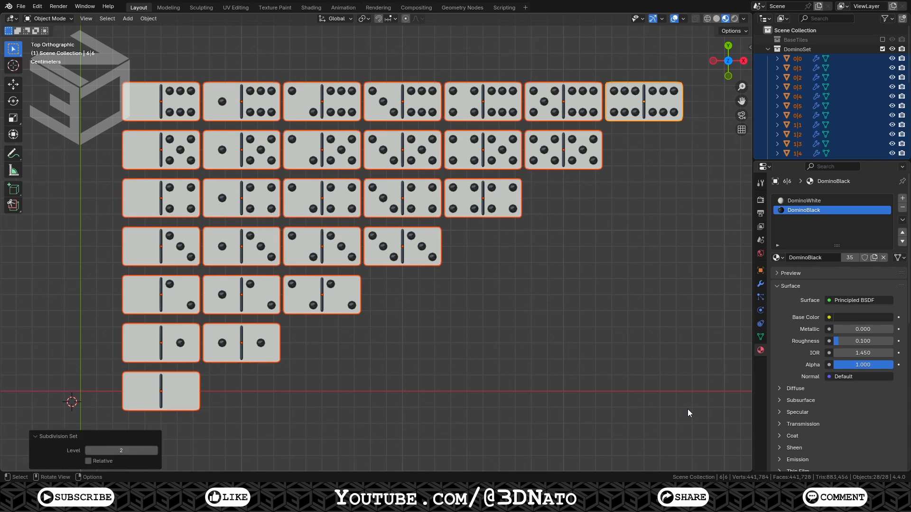
pyautogui.rightClick(688, 409)
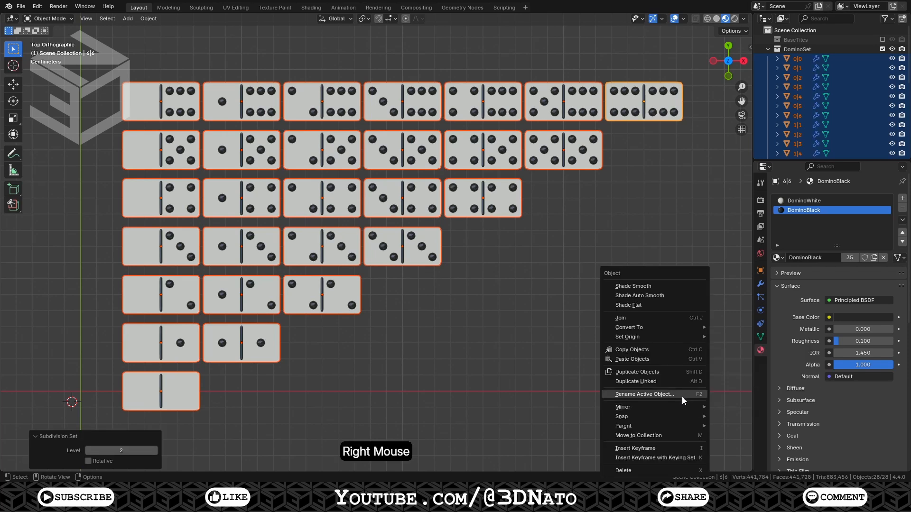
pyautogui.click(666, 296)
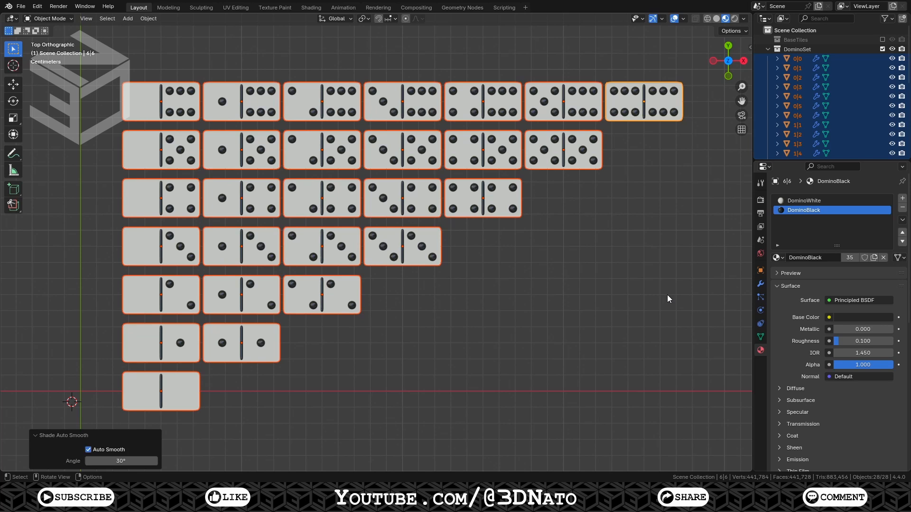